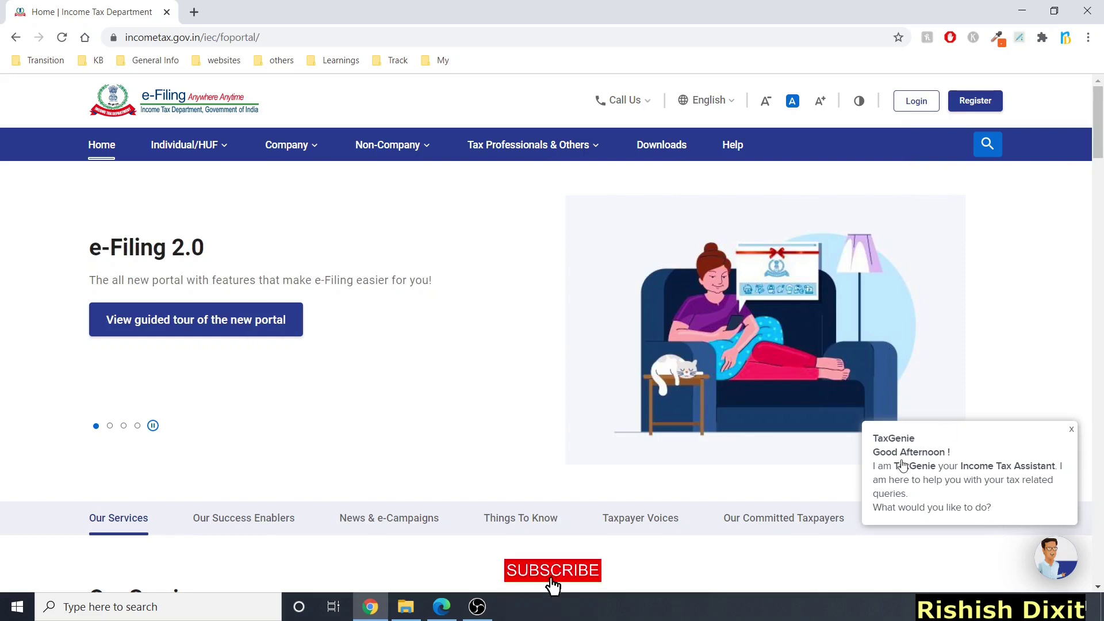
Open the TaxGenie assistant from the chatbot avatar at the bottom-right of the home page
left_click(1052, 556)
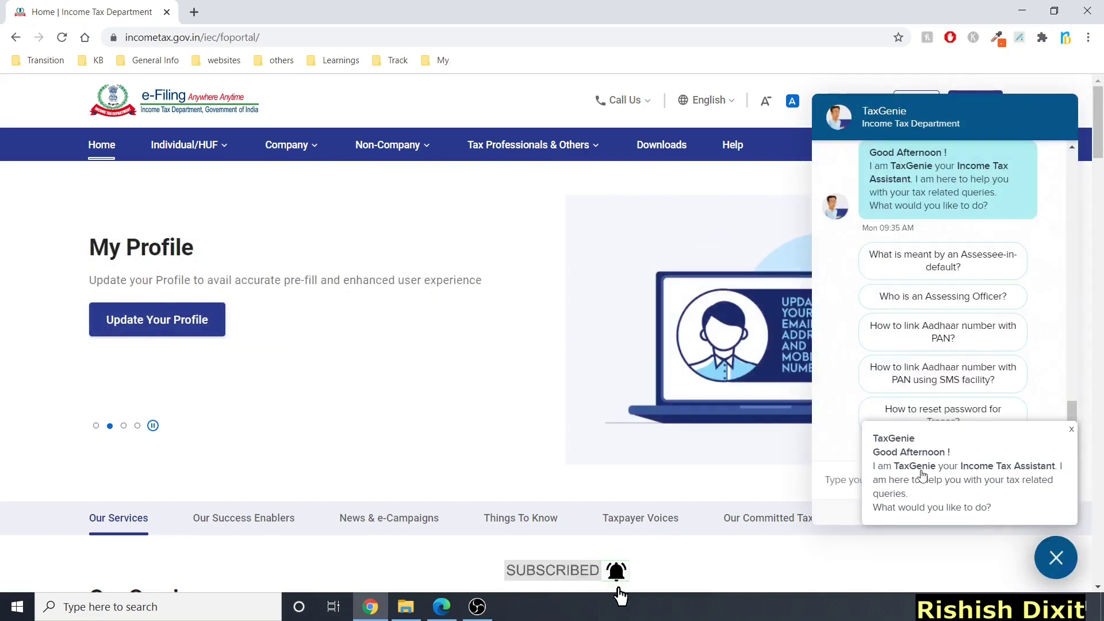
Dismiss the greeting, ask TaxGenie 'itr 2', then follow the ITR-1 and related suggestions
left_click(1072, 430)
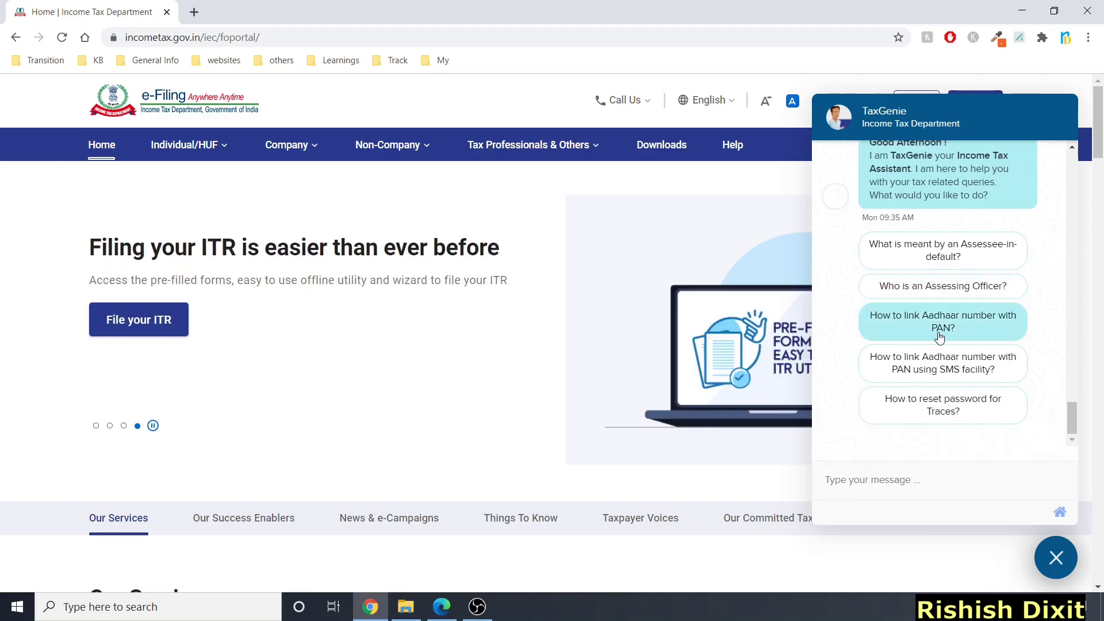
left_click(864, 485)
type("itr 2")
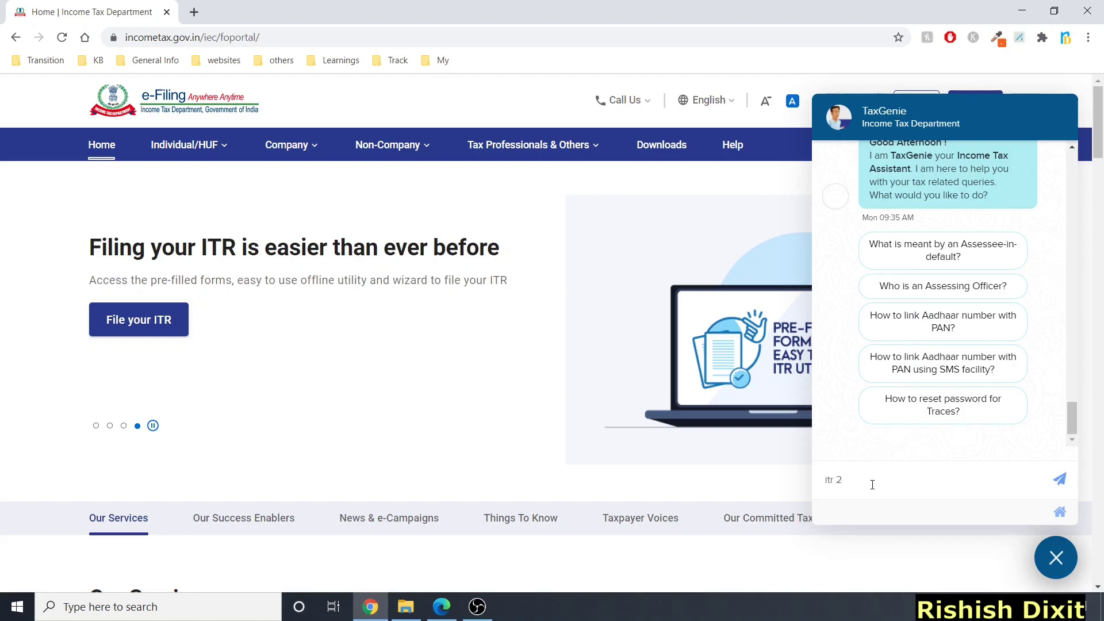
left_click(1060, 479)
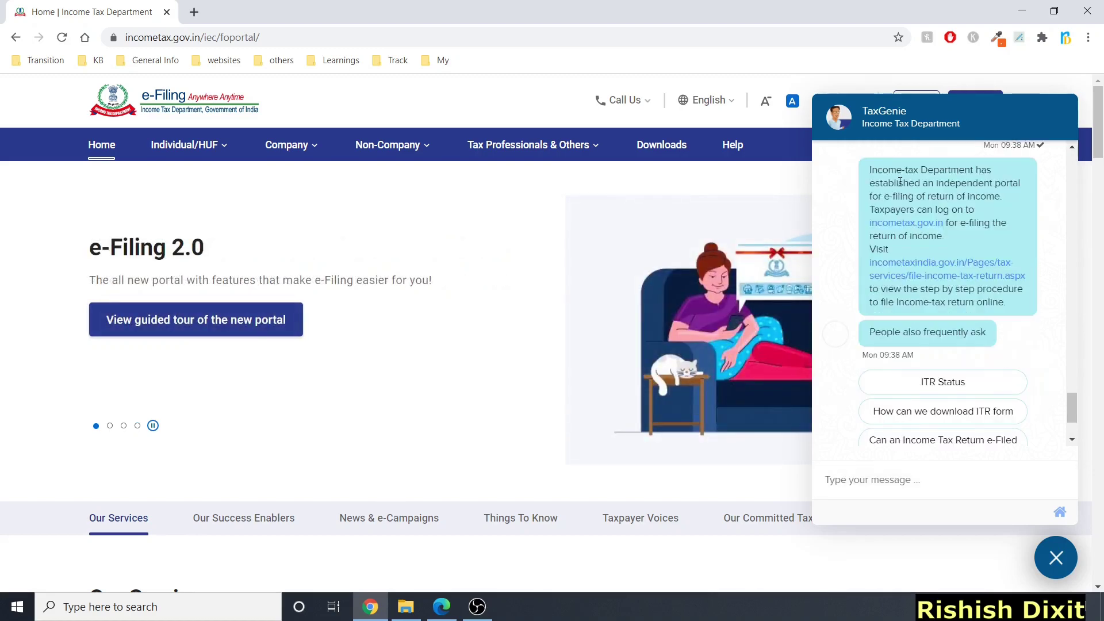
left_click(978, 437)
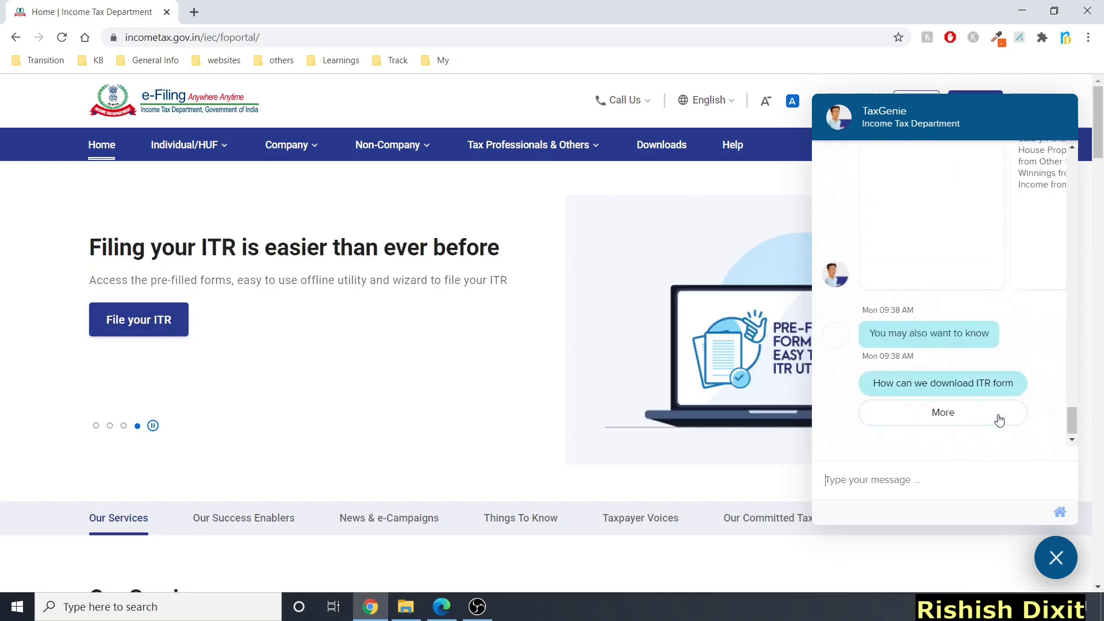
left_click(952, 419)
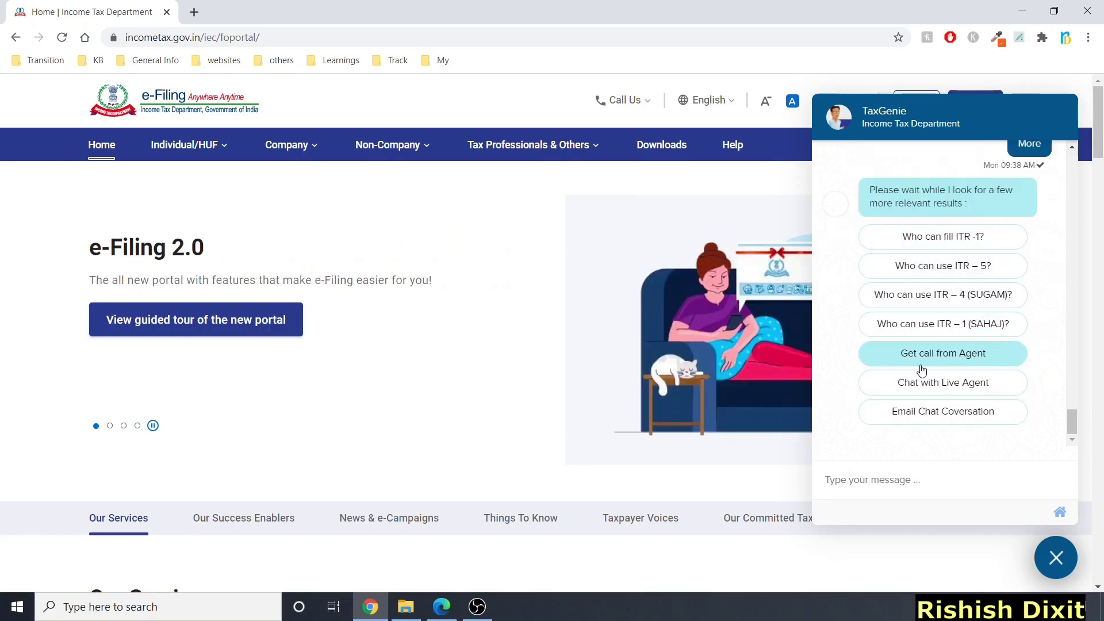
Request a live agent, reply to the name prompt with the user's name, and close the chat
left_click(989, 389)
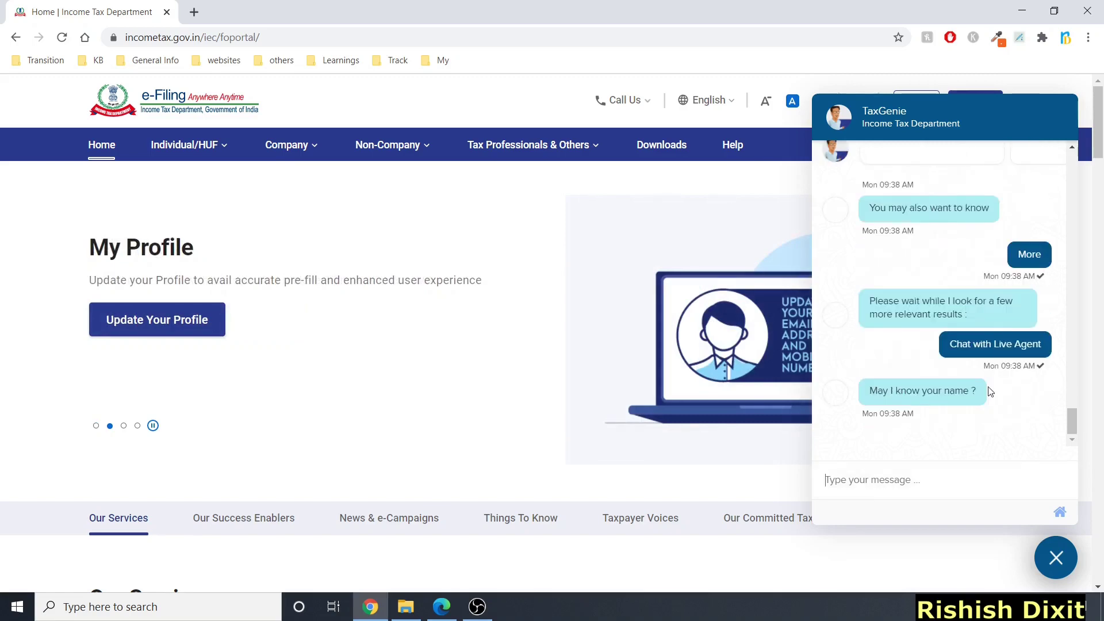
left_click(868, 462)
type("Rishish")
key("Return")
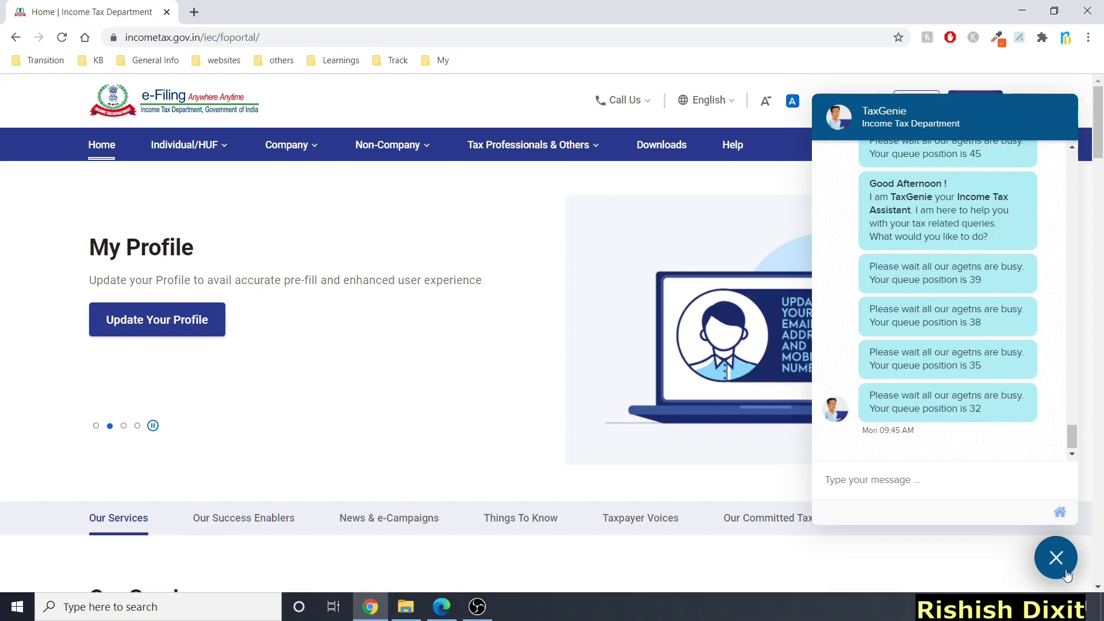
left_click(1056, 558)
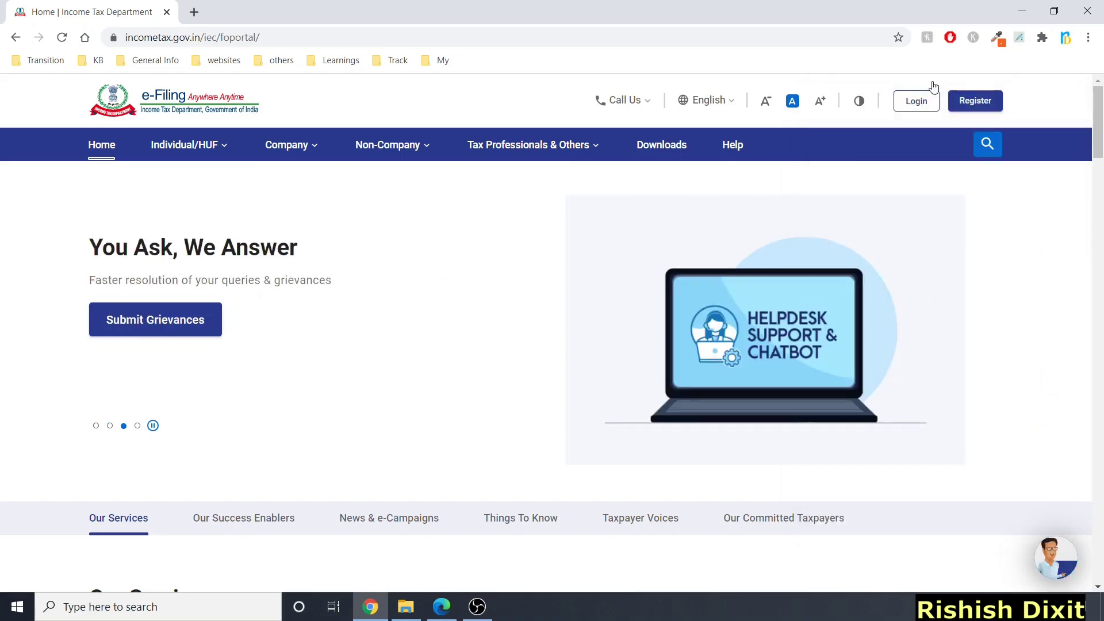
Go to the Login page and expand Show More to see all other user ID types
left_click(912, 103)
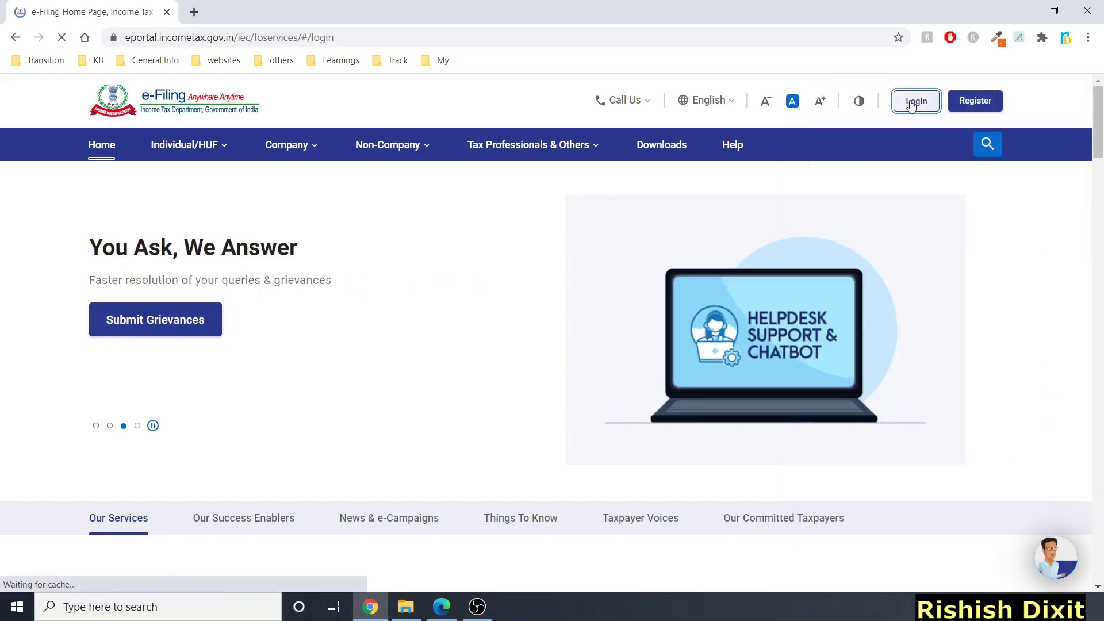
scroll(339, 303, "down", 1)
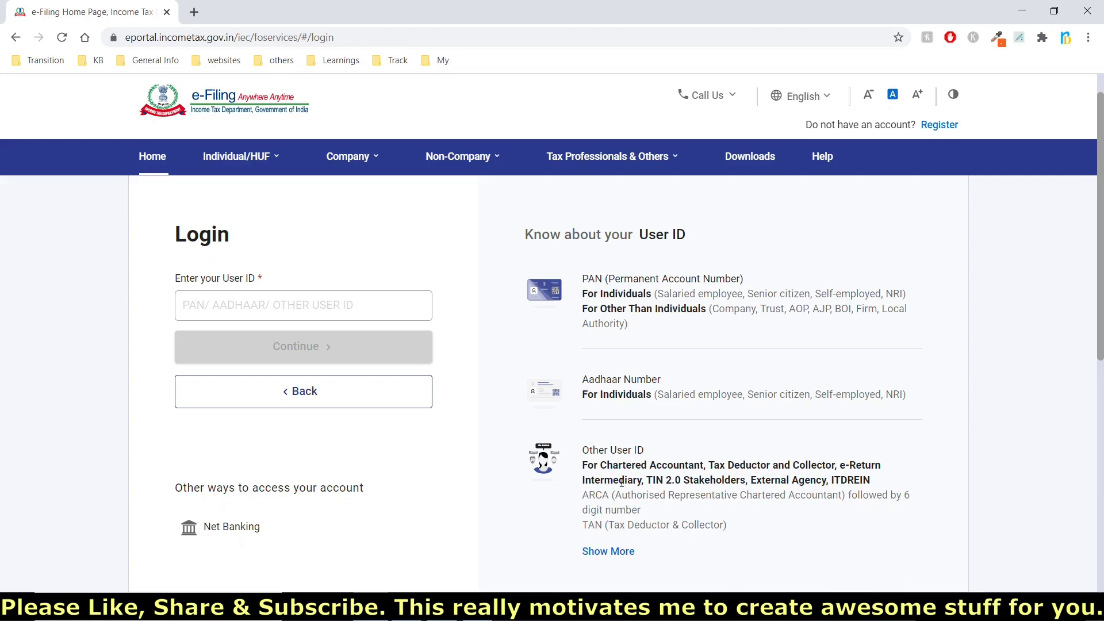
scroll(644, 489, "down", 1)
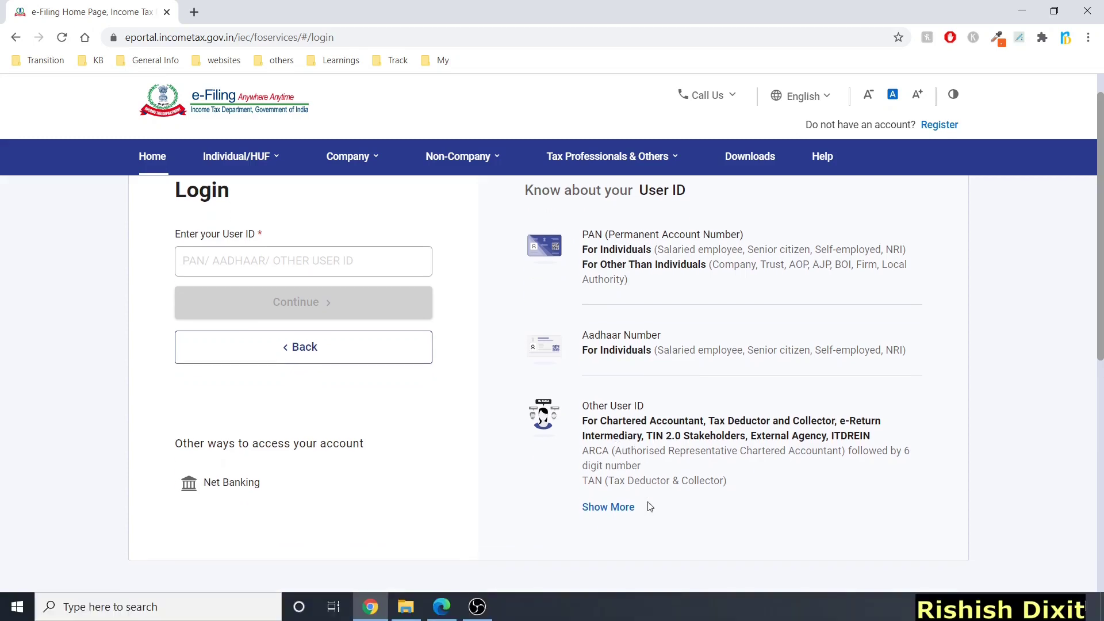
left_click(608, 507)
scroll(766, 493, "down", 1)
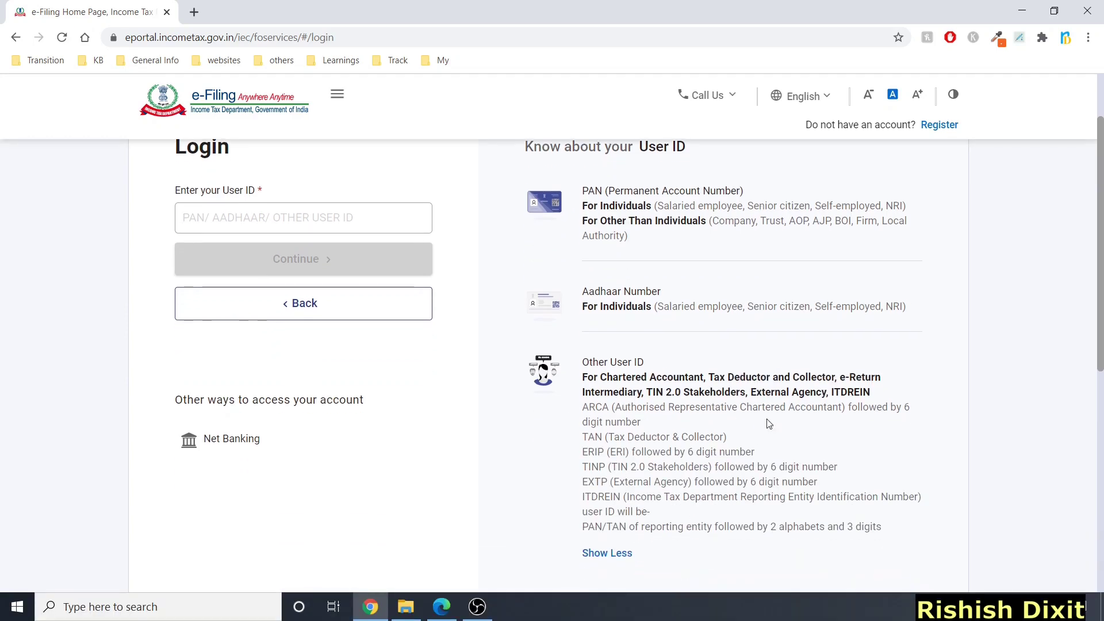
scroll(516, 432, "up", 3)
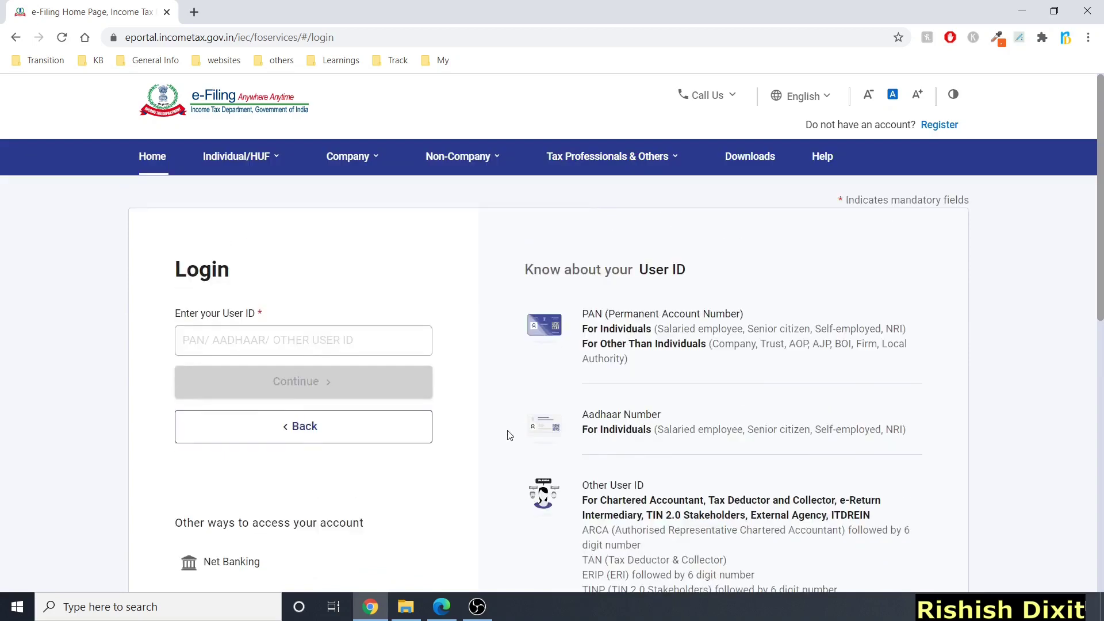
scroll(447, 456, "down", 2)
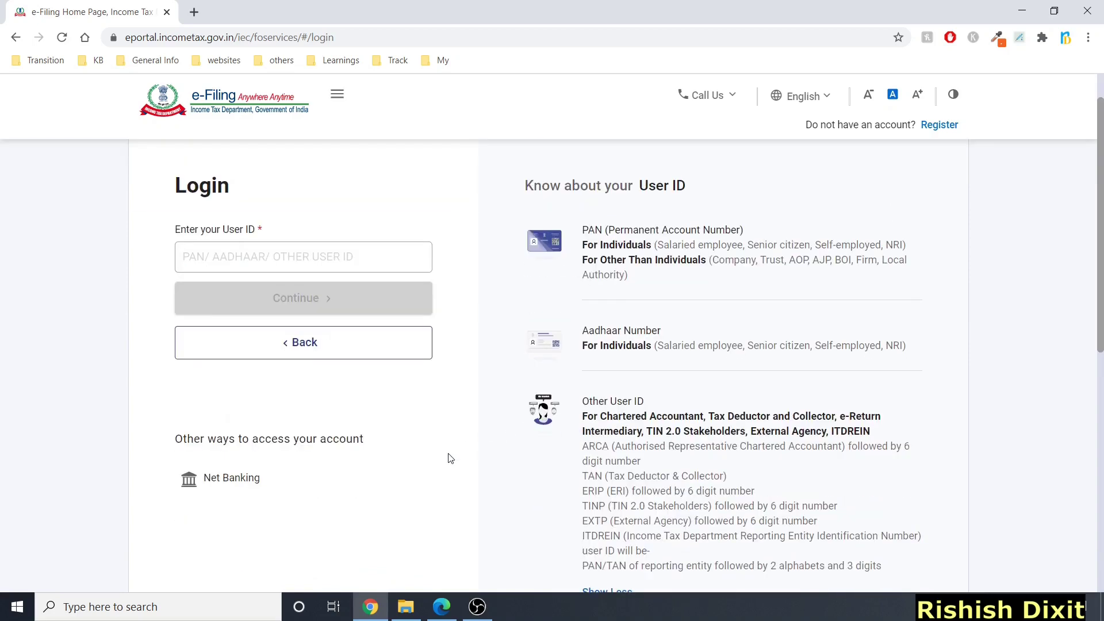
View the Net Banking login option, then go back to the User ID form
left_click(187, 486)
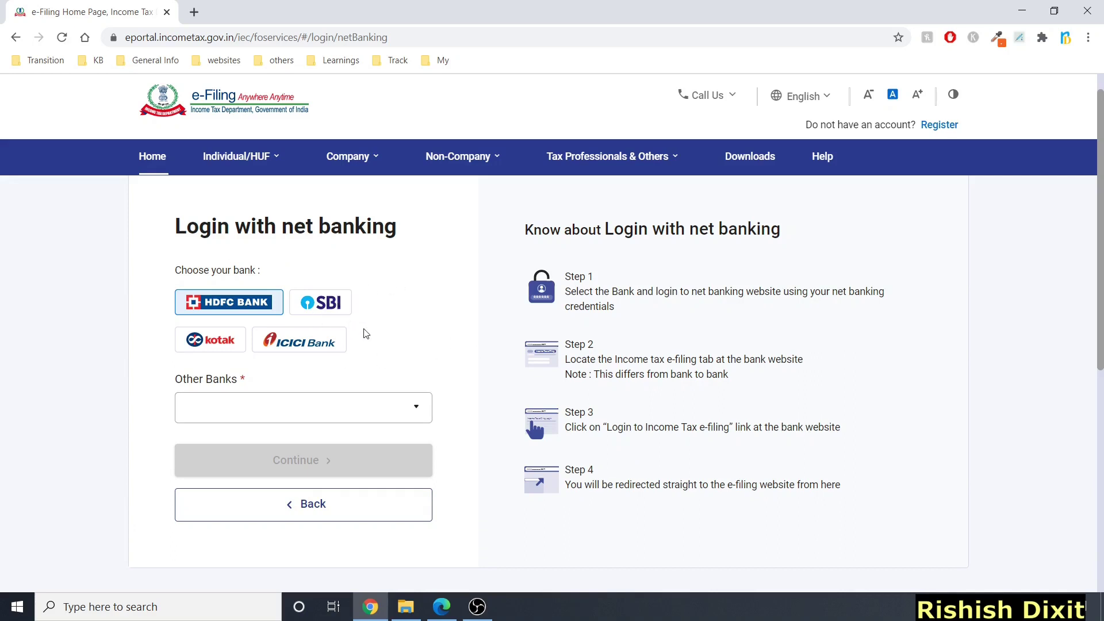
scroll(288, 518, "up", 1)
left_click(303, 537)
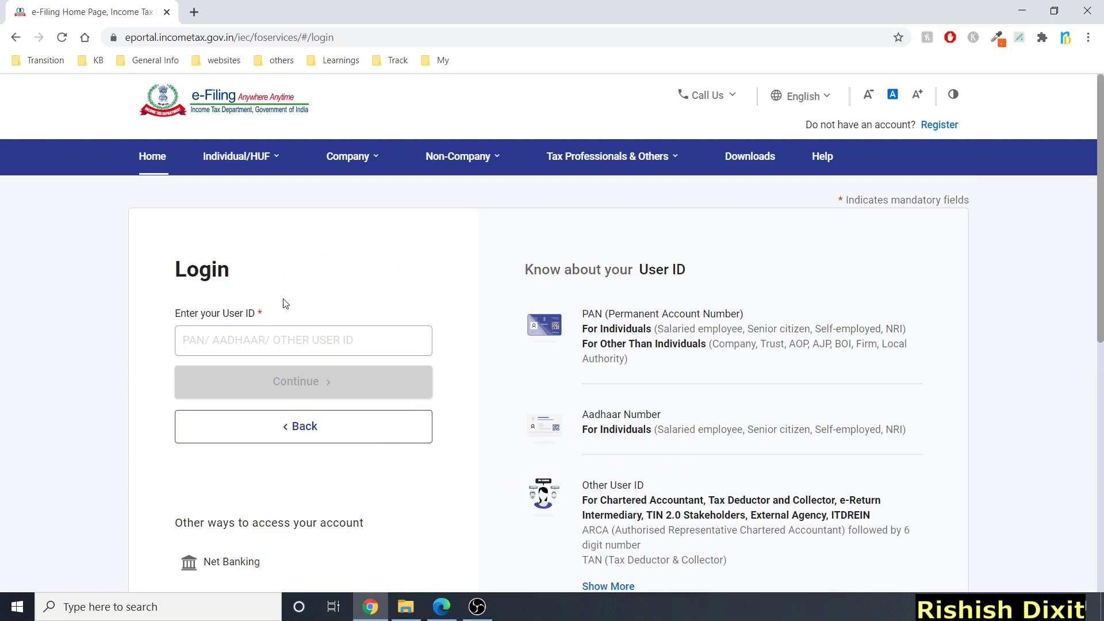
scroll(287, 296, "down", 1)
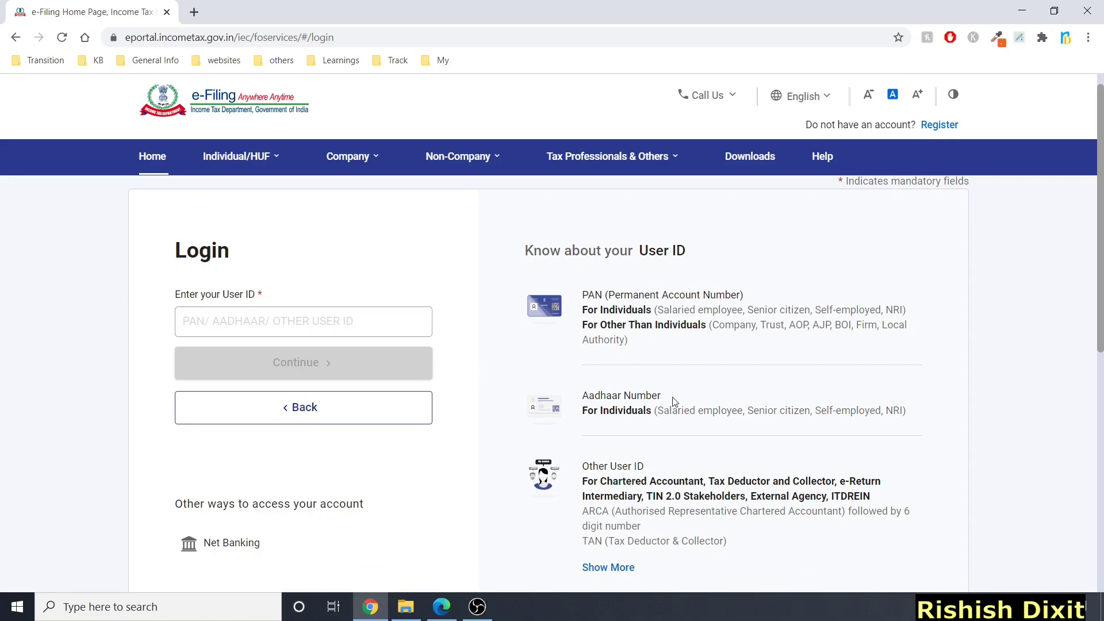
scroll(516, 379, "up", 1)
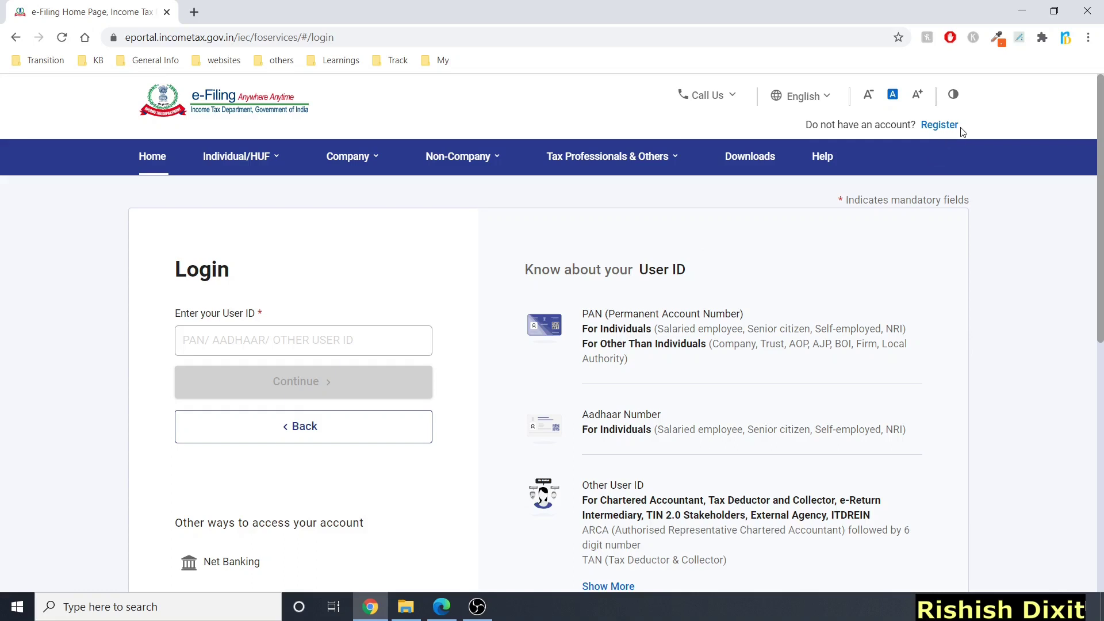
left_click(367, 333)
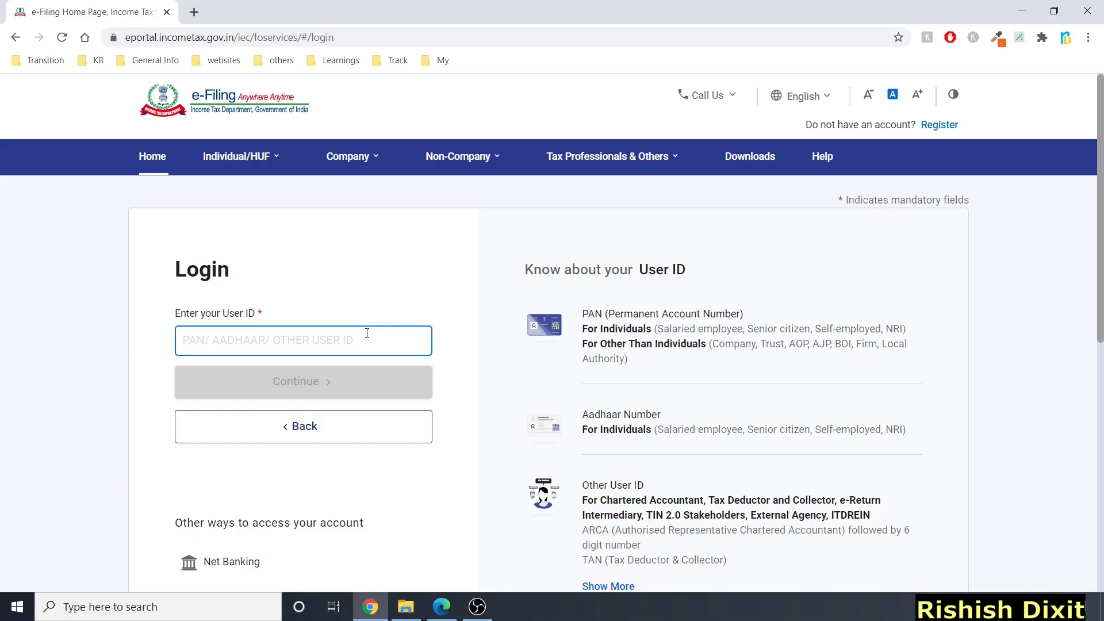
Log in with the PAN as User ID, confirm the secure access message and enter the password
type("ABCDE1234F")
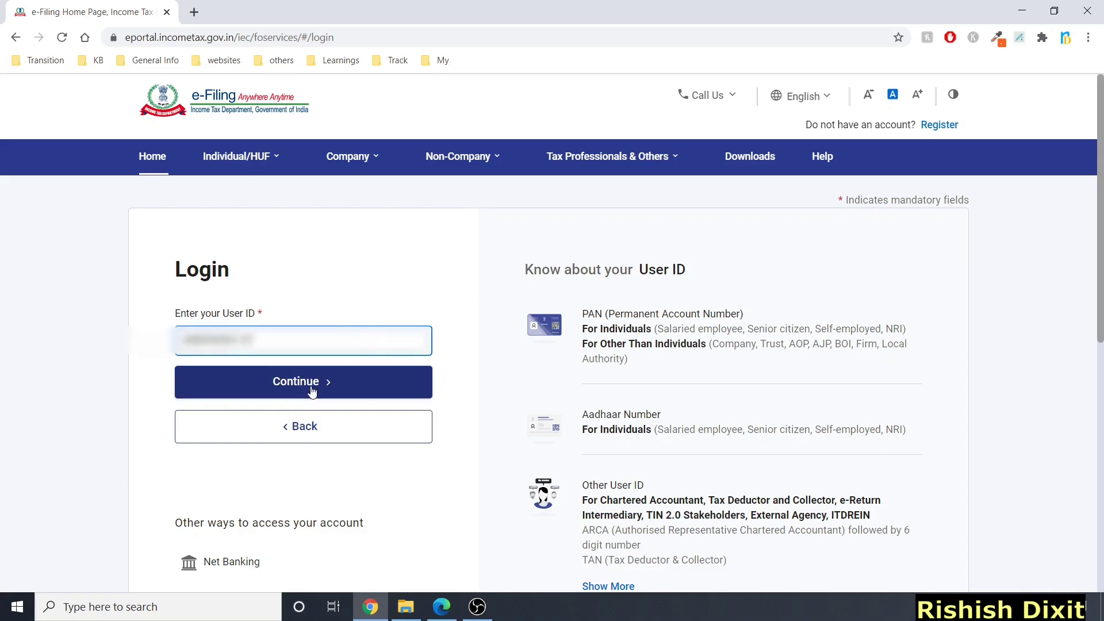
left_click(310, 386)
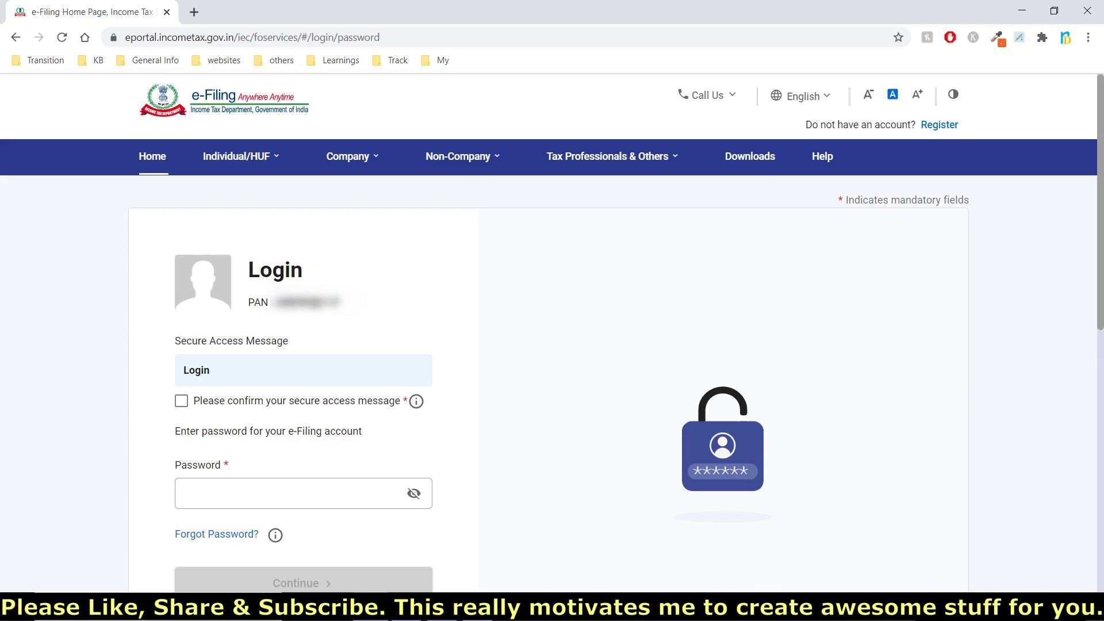
left_click(182, 402)
left_click(247, 489)
type("••••••••")
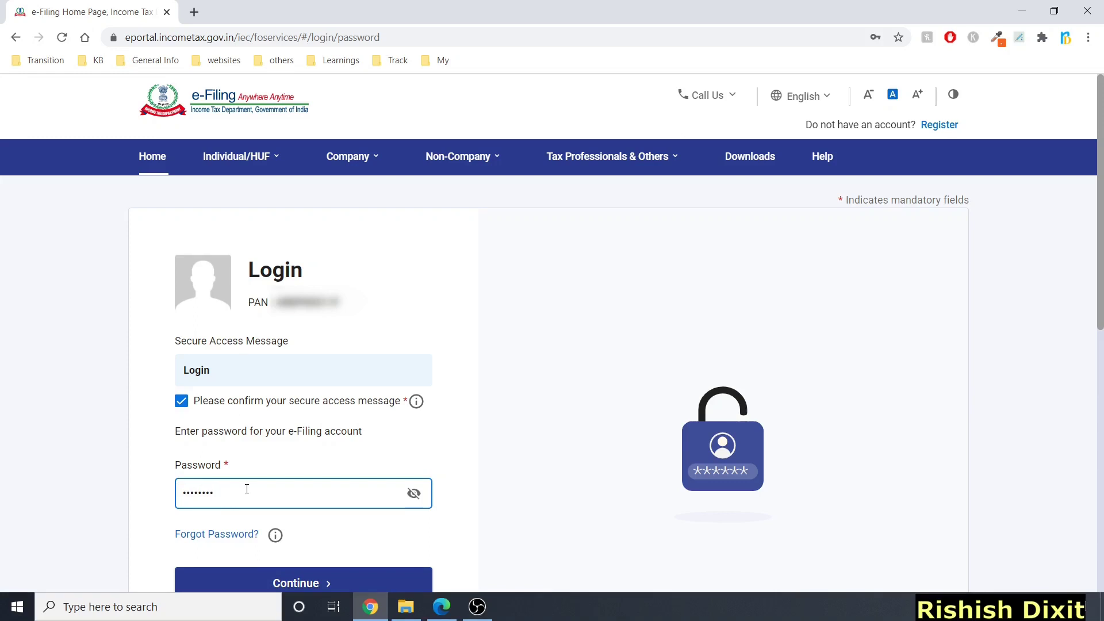
left_click(270, 582)
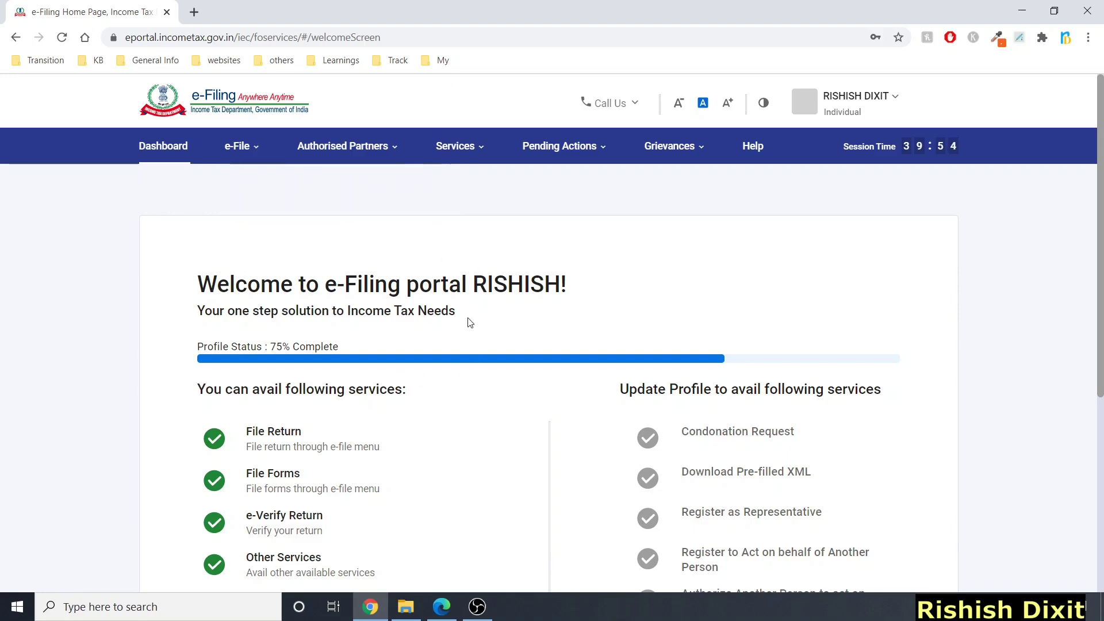
scroll(469, 321, "down", 2)
Log out from the profile dropdown and reopen the Login page
scroll(469, 322, "down", 2)
scroll(467, 320, "up", 4)
left_click(897, 102)
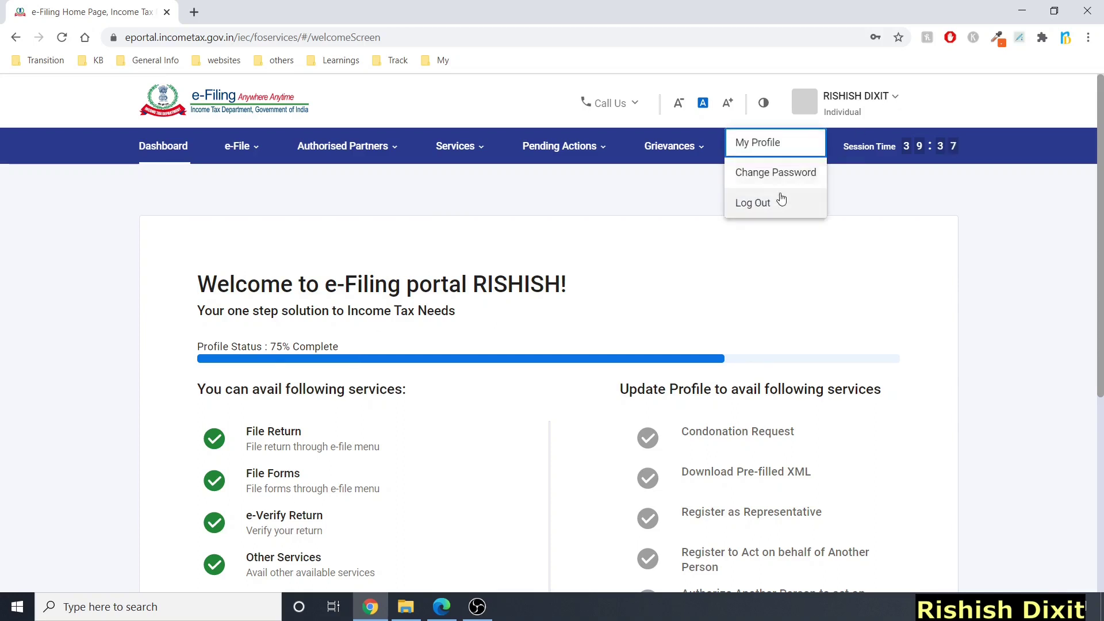
left_click(757, 206)
left_click(914, 104)
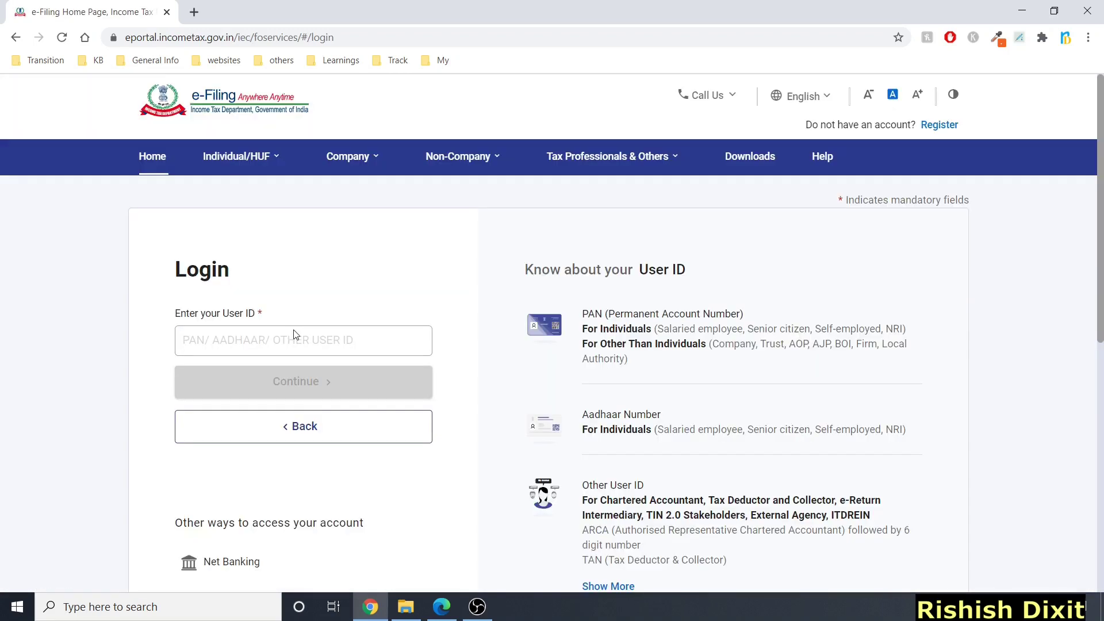
Sign in with the second user ID, confirm the secure access message, and enter the password
left_click(287, 338)
left_click(284, 340)
type("ABCPD1234E")
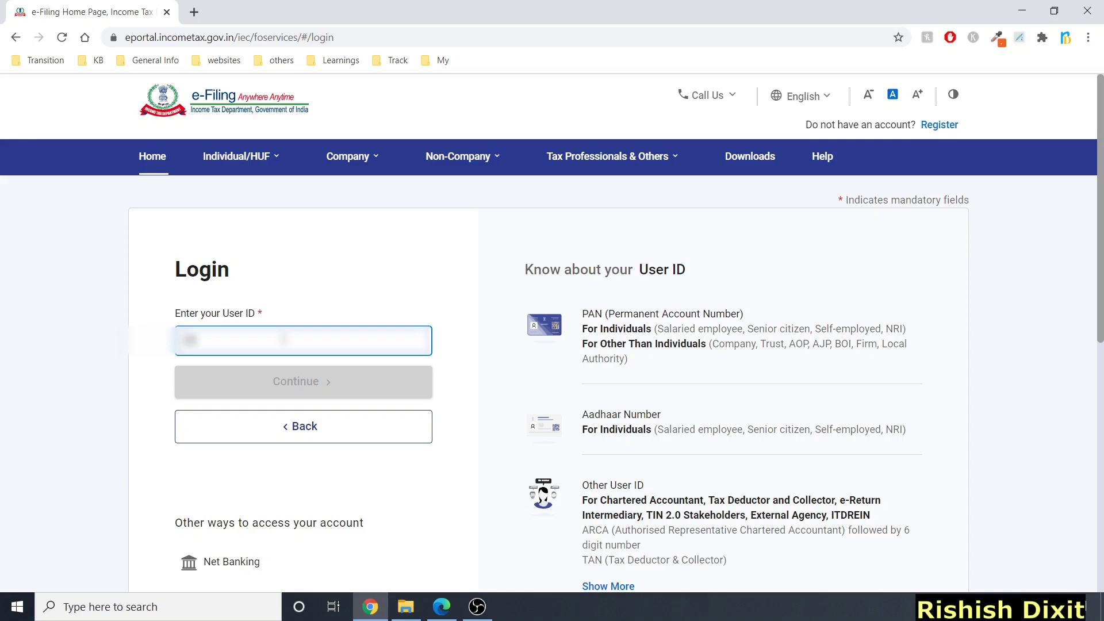
left_click(290, 387)
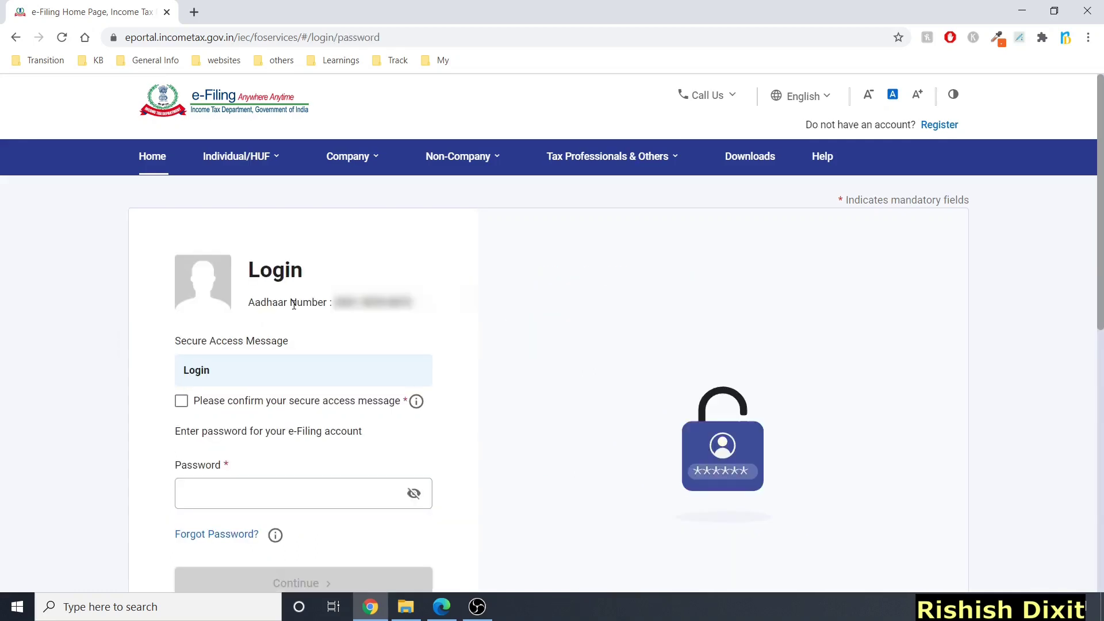
left_click(181, 401)
left_click(239, 492)
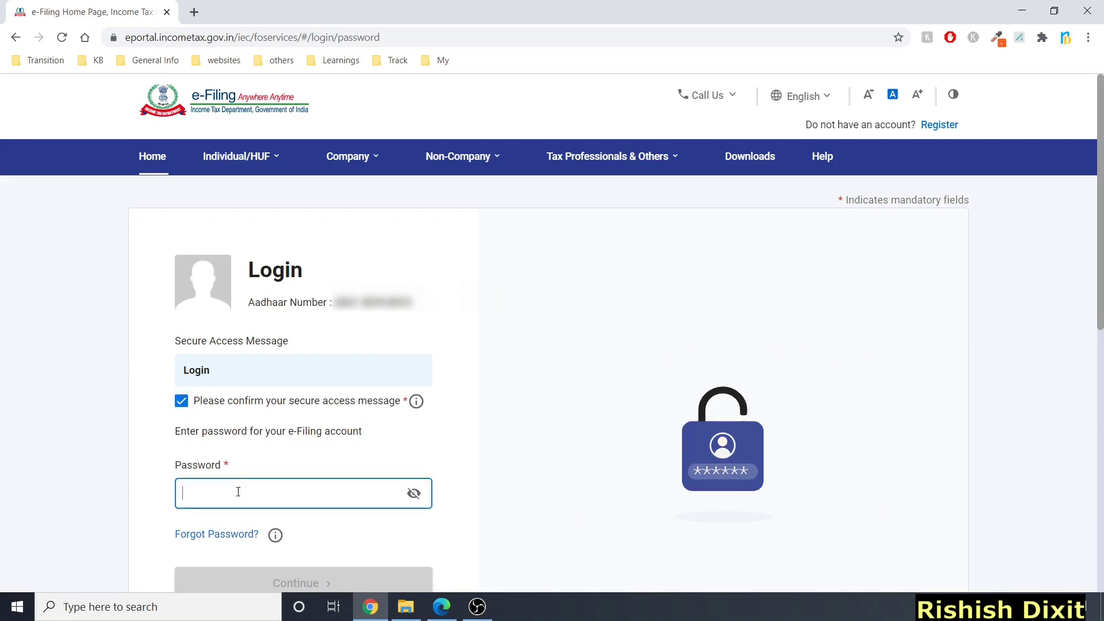
type("********")
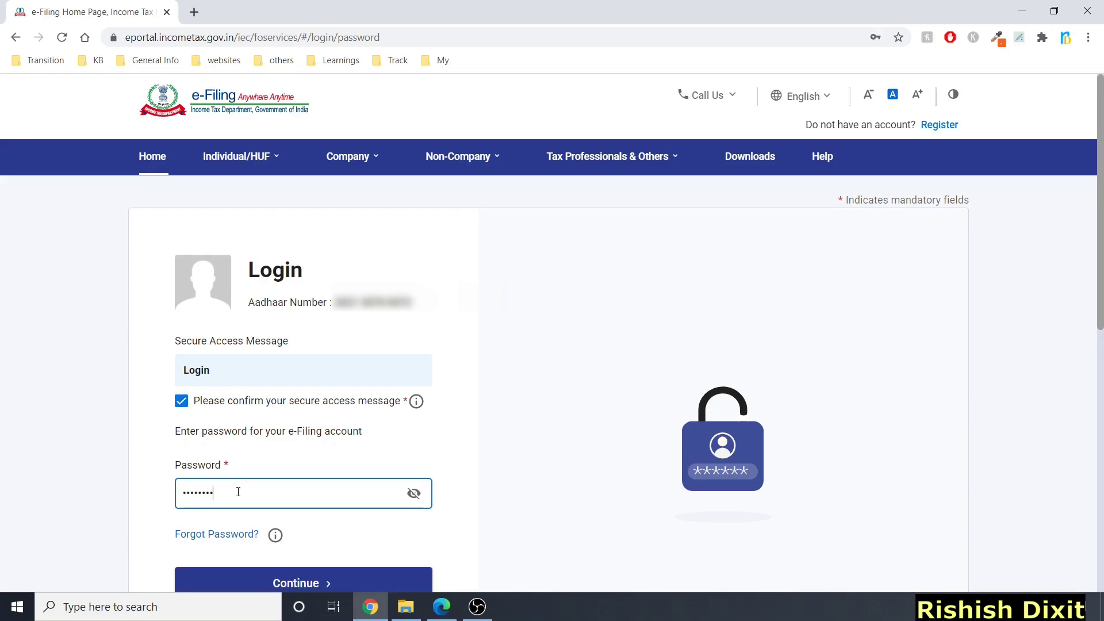
left_click(280, 577)
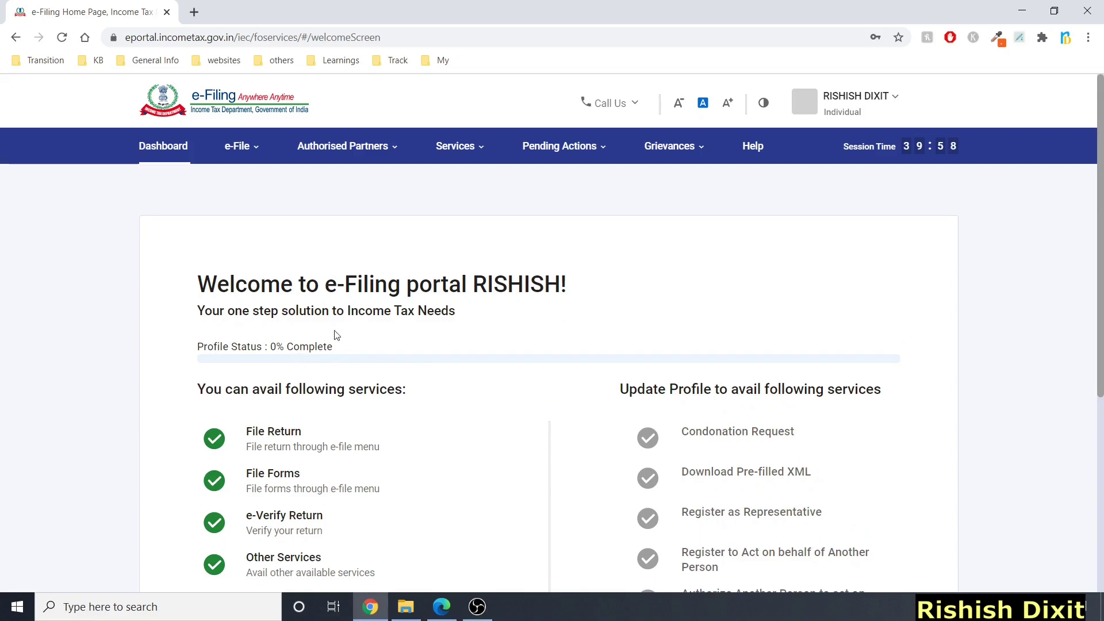
Scroll the welcome page and try Update Profile, which lands on the Access Denied page
scroll(424, 331, "down", 2)
scroll(424, 332, "up", 2)
scroll(343, 353, "down", 1)
scroll(343, 353, "down", 4)
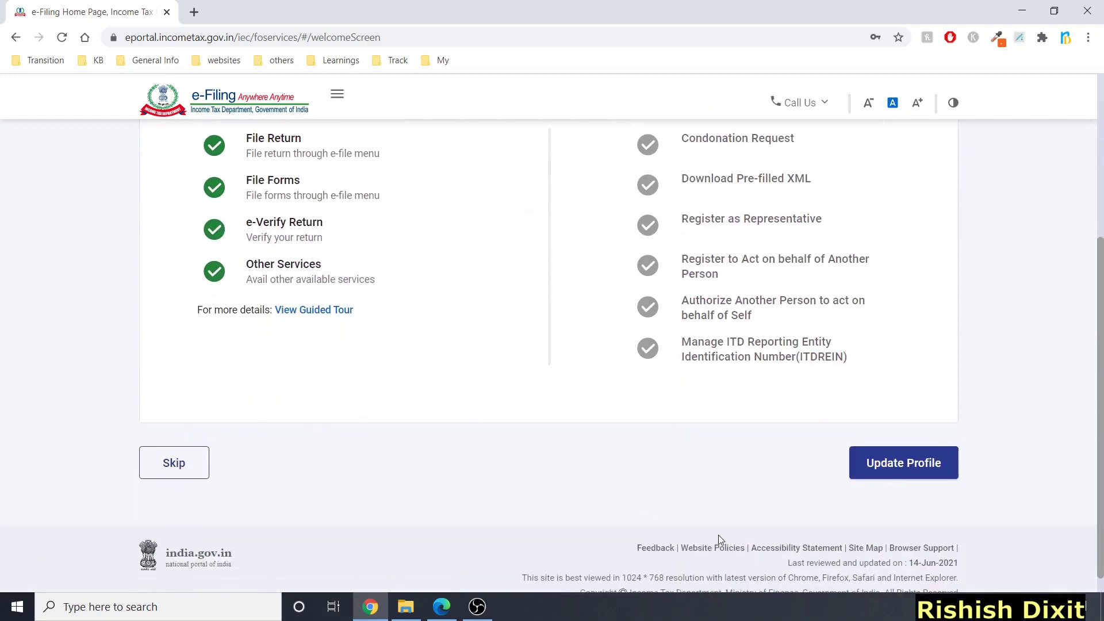
left_click(906, 465)
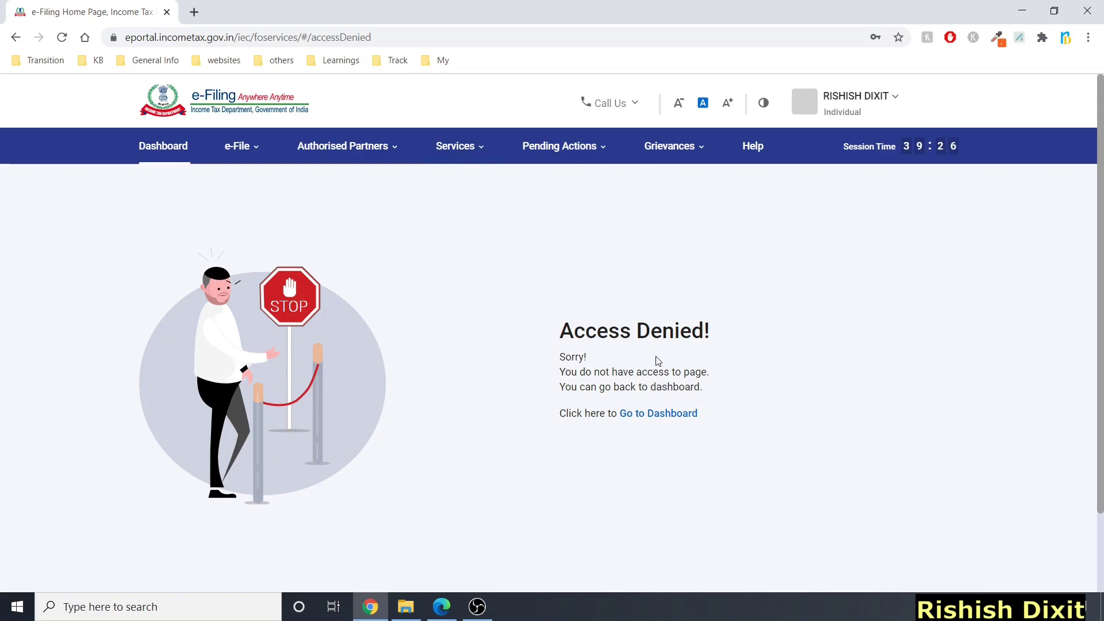
left_click(895, 106)
Log out, sign back in with the first user ID, and open My Profile from the welcome page
left_click(765, 204)
type("ABCDE")
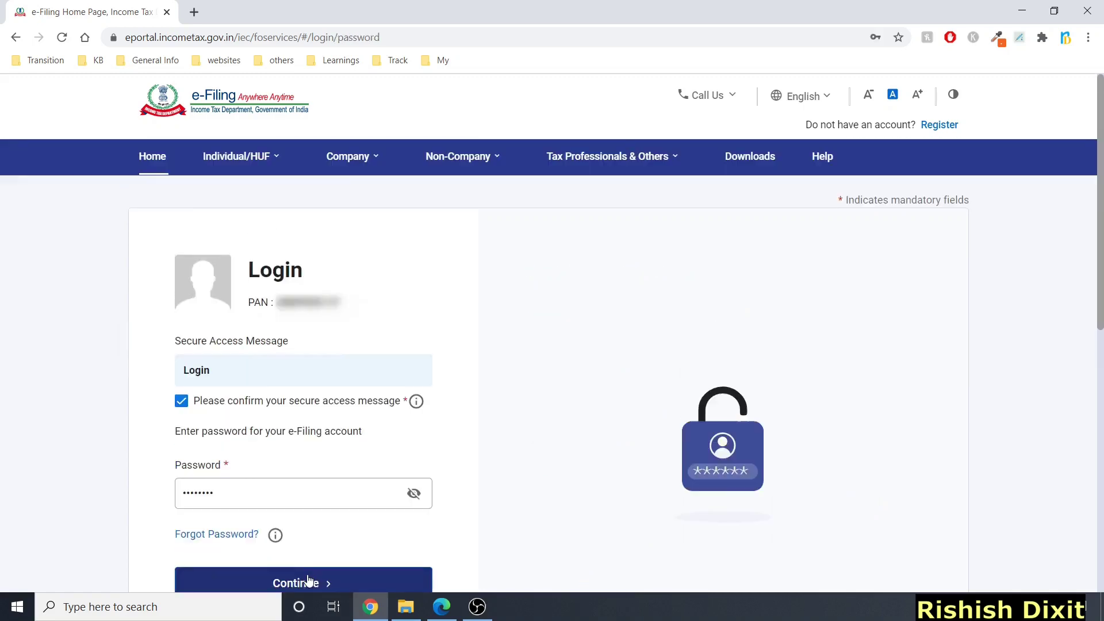
left_click(305, 582)
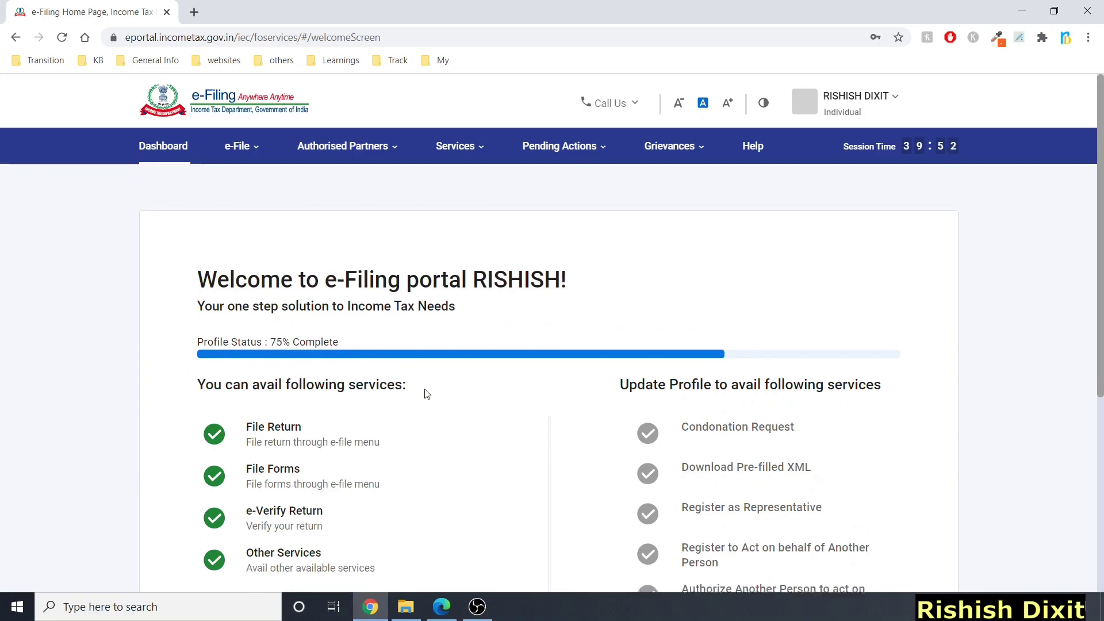
scroll(426, 393, "down", 4)
left_click(913, 521)
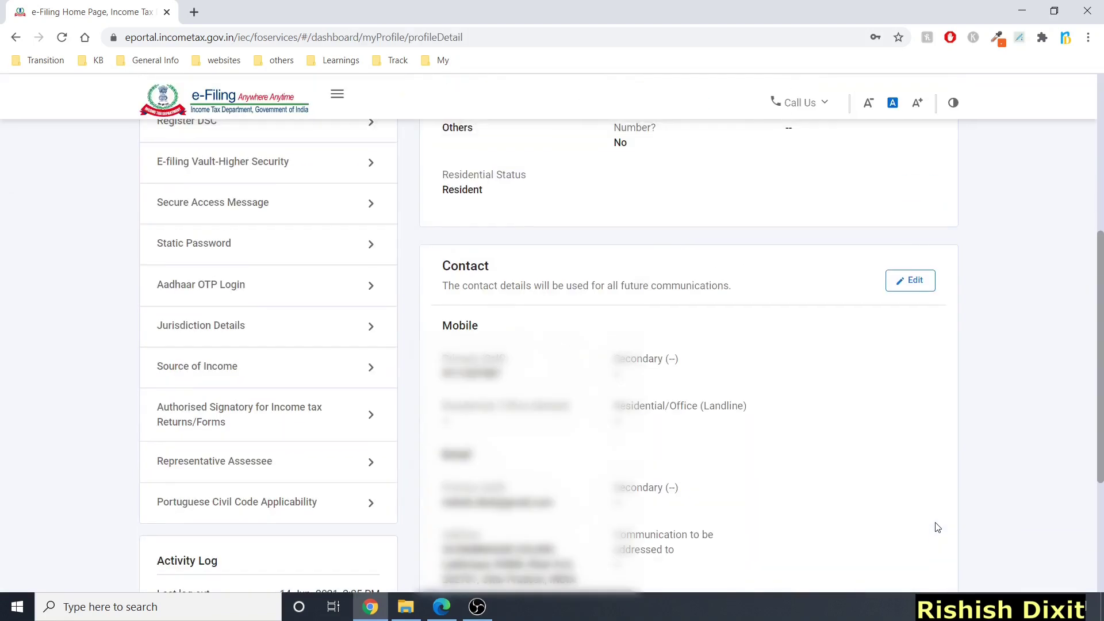
Check the profile details against PAN and Aadhaar, then view the two accounts under My Bank Account
scroll(547, 426, "up", 6)
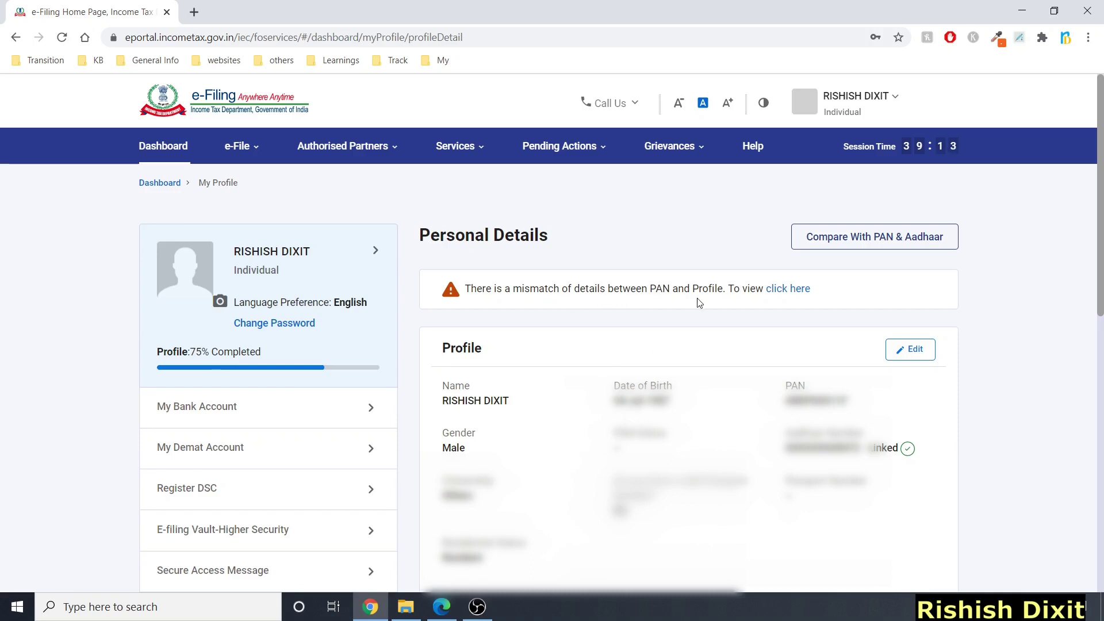
left_click(778, 291)
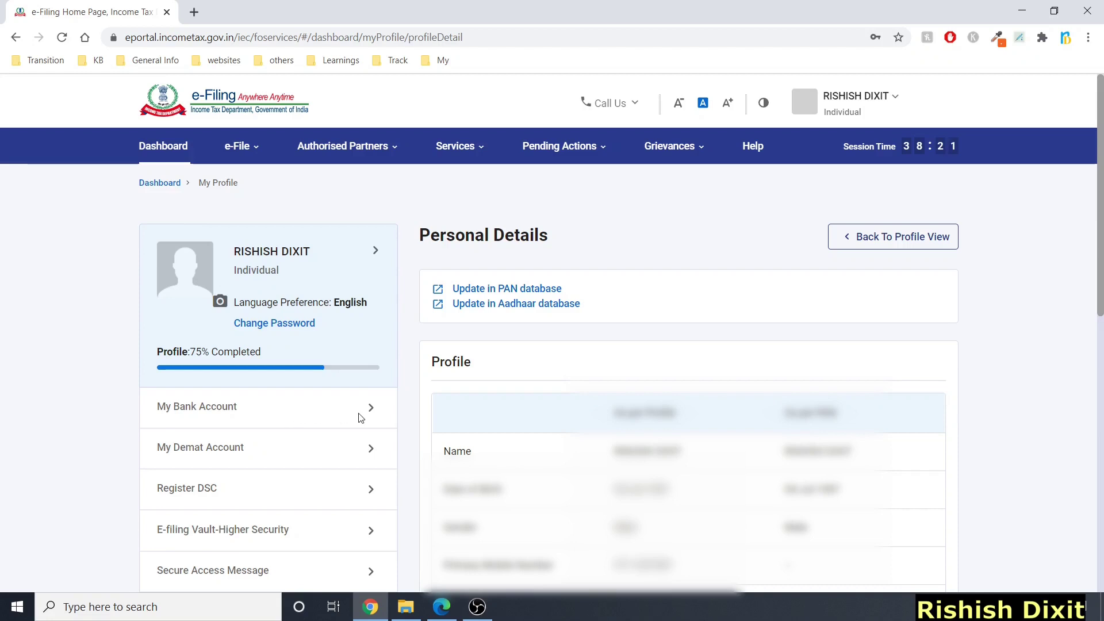
left_click(374, 412)
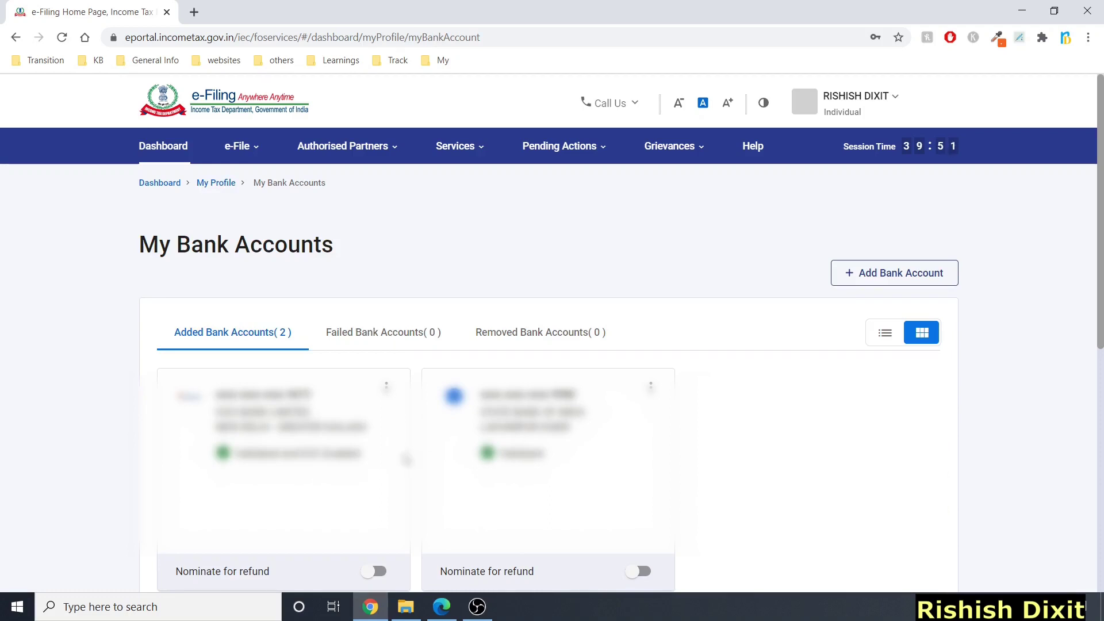
Review My Demat Account and the Add Demat Account form, including the DP ID info
left_click(217, 184)
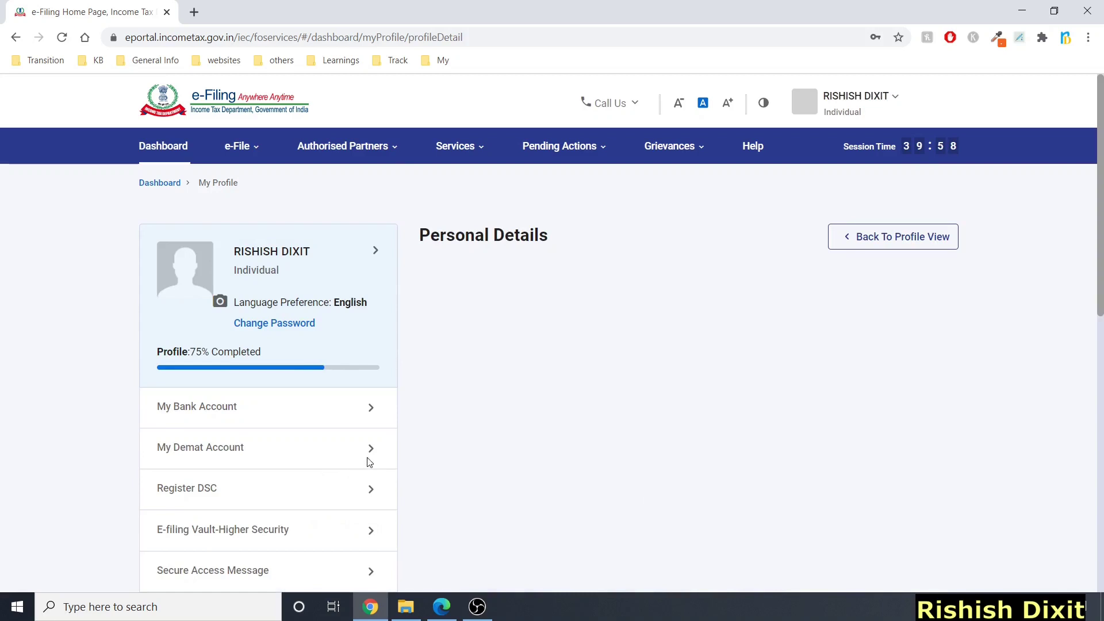
left_click(369, 451)
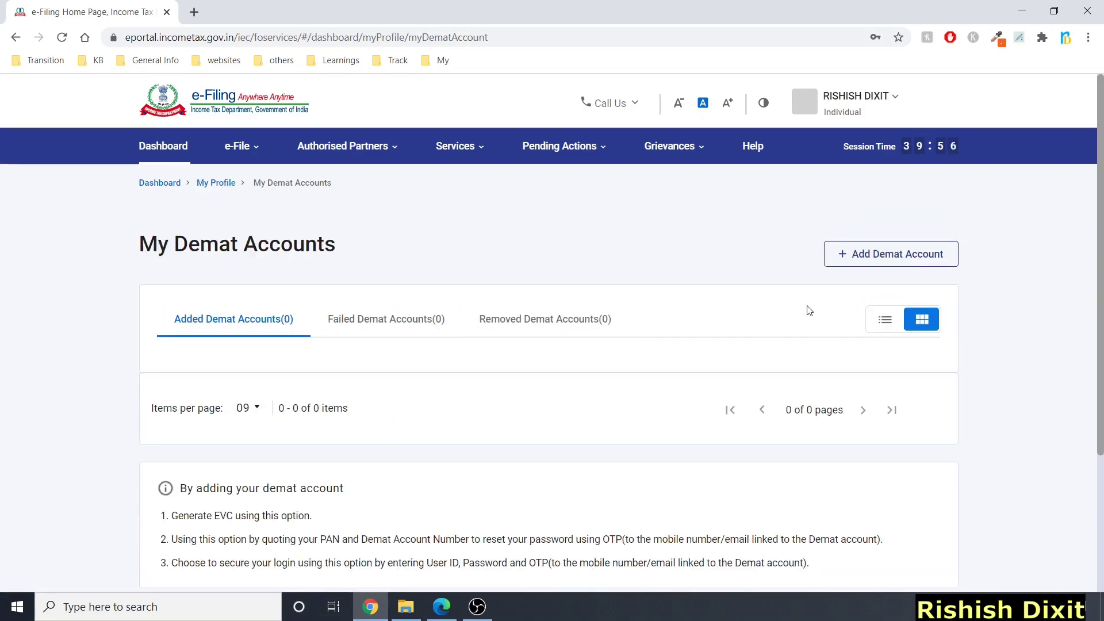
left_click(899, 261)
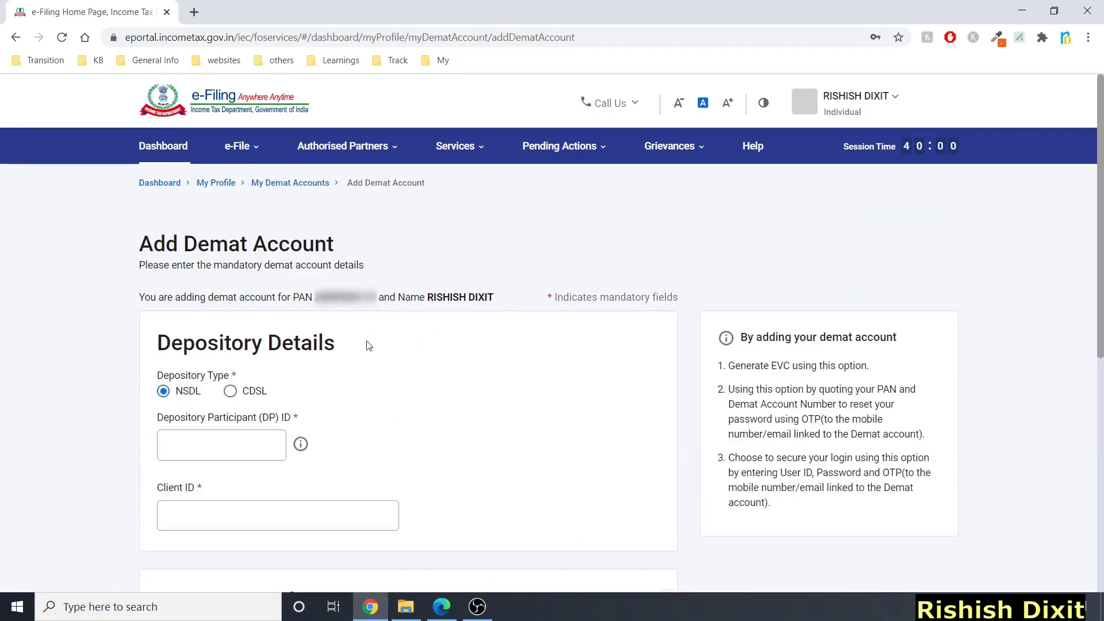
mouse_move(315, 456)
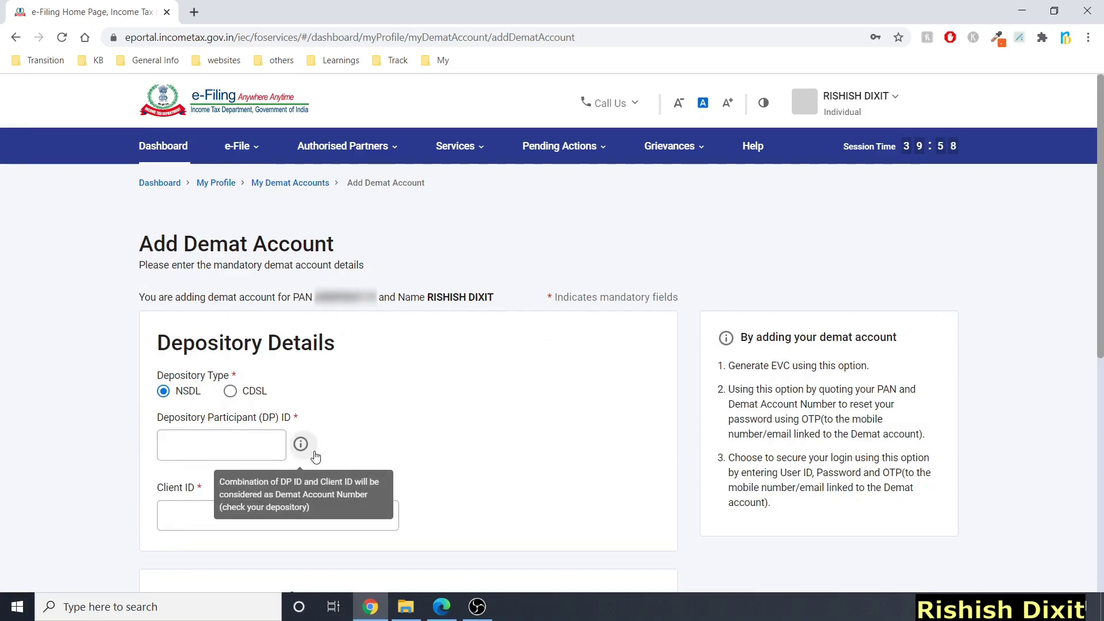
Return to My Profile and view the E-filing Vault Higher Security options
left_click(215, 182)
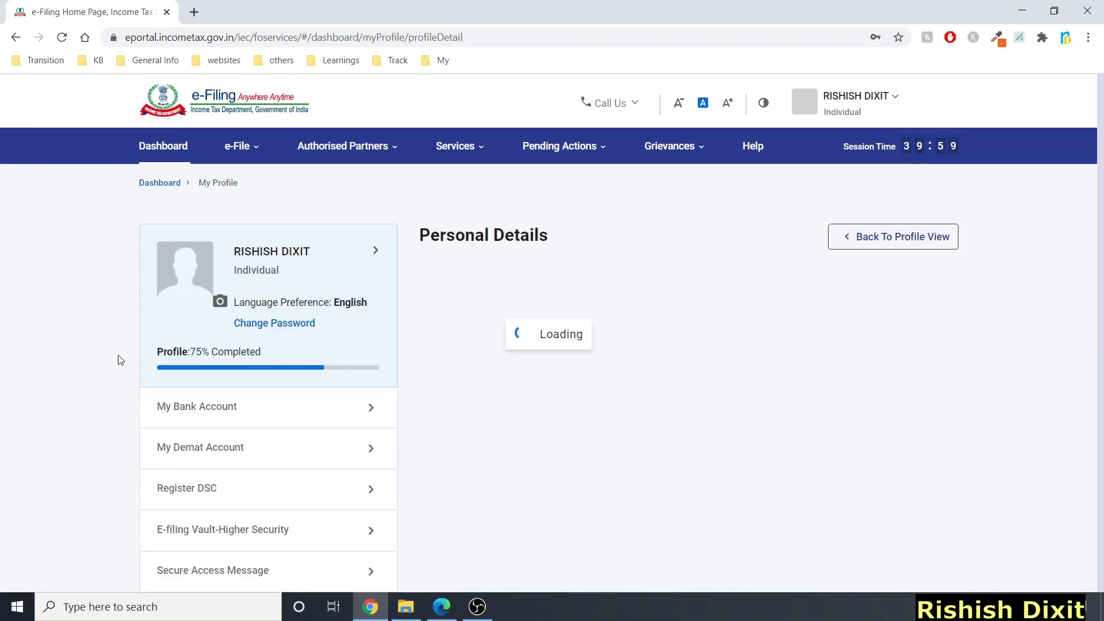
scroll(93, 495, "down", 5)
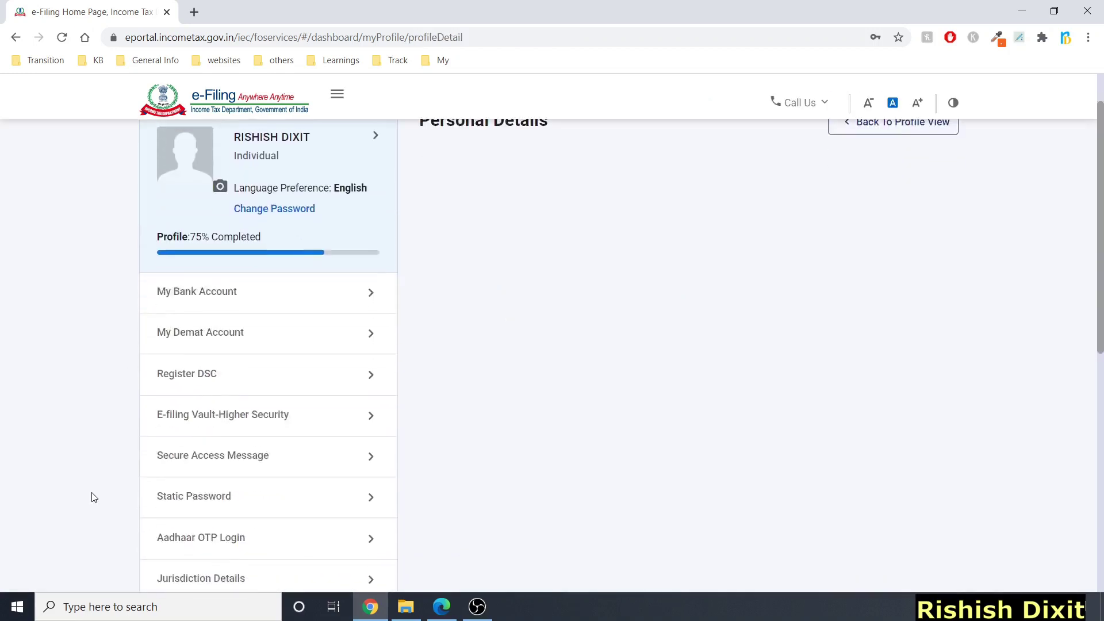
left_click(369, 295)
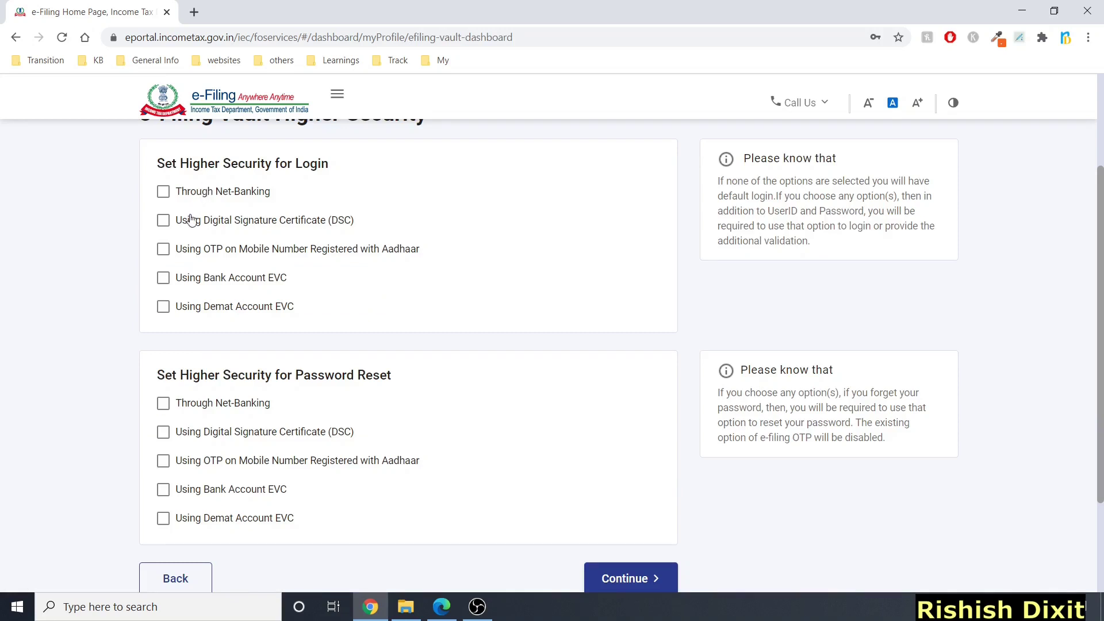
Scroll through the Vault Higher Security checkboxes without ticking any, then go back to My Profile
scroll(289, 178, "up", 1)
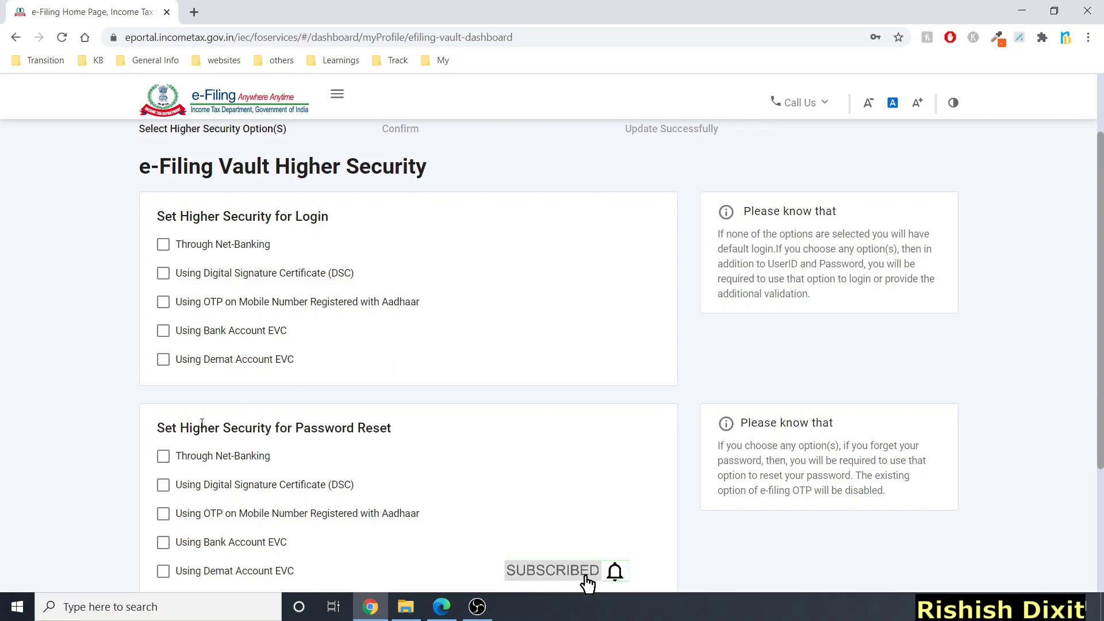
scroll(270, 457, "down", 1)
scroll(337, 465, "down", 1)
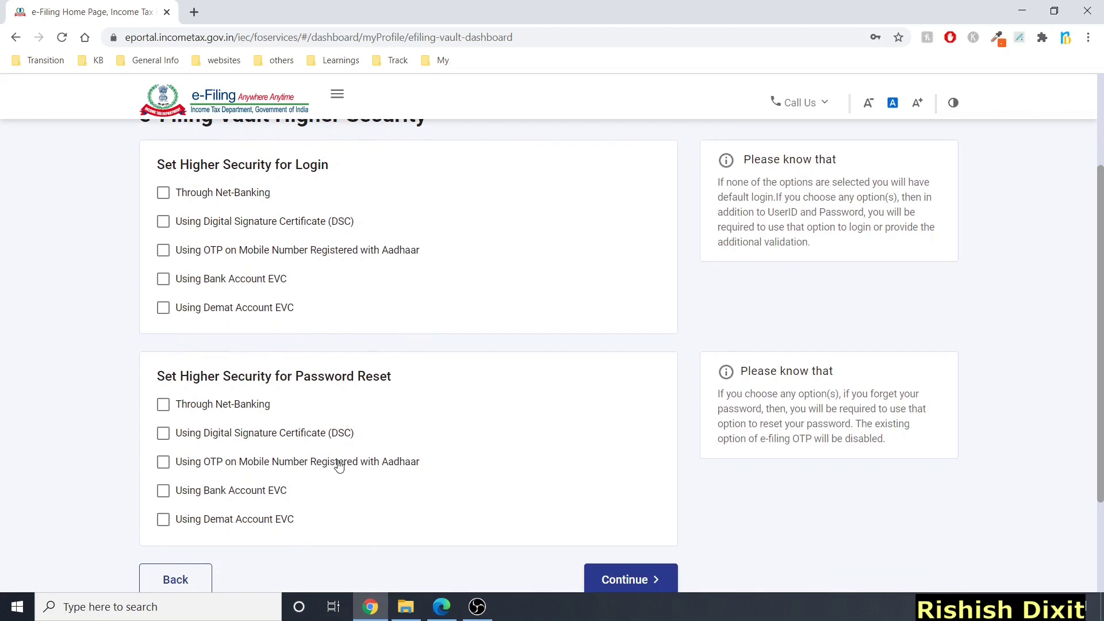
scroll(339, 467, "up", 1)
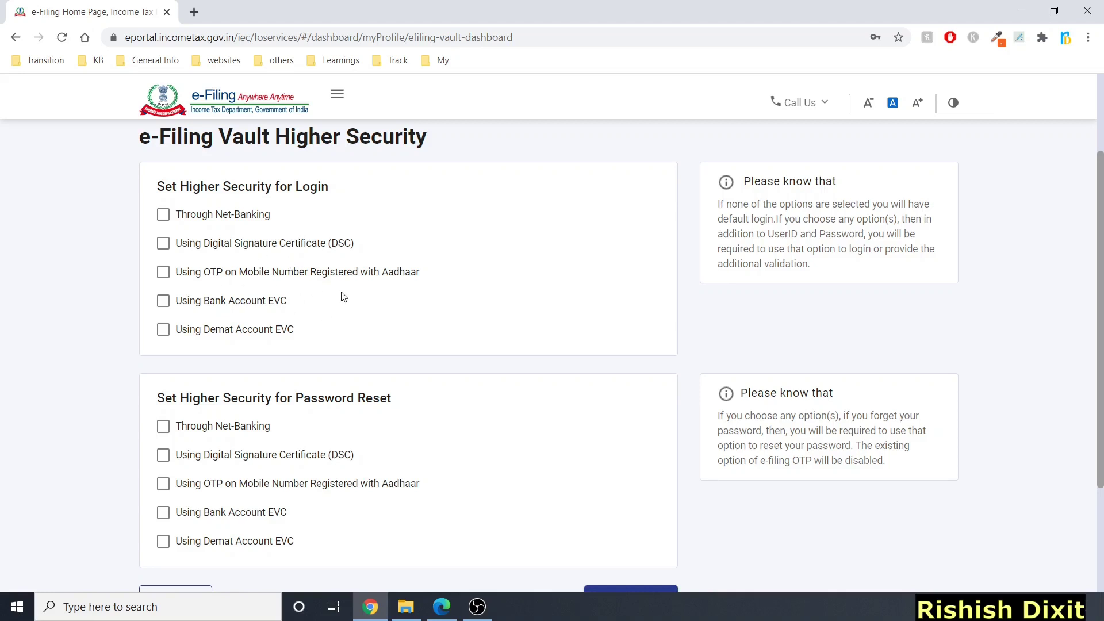
scroll(344, 299, "up", 3)
left_click(219, 182)
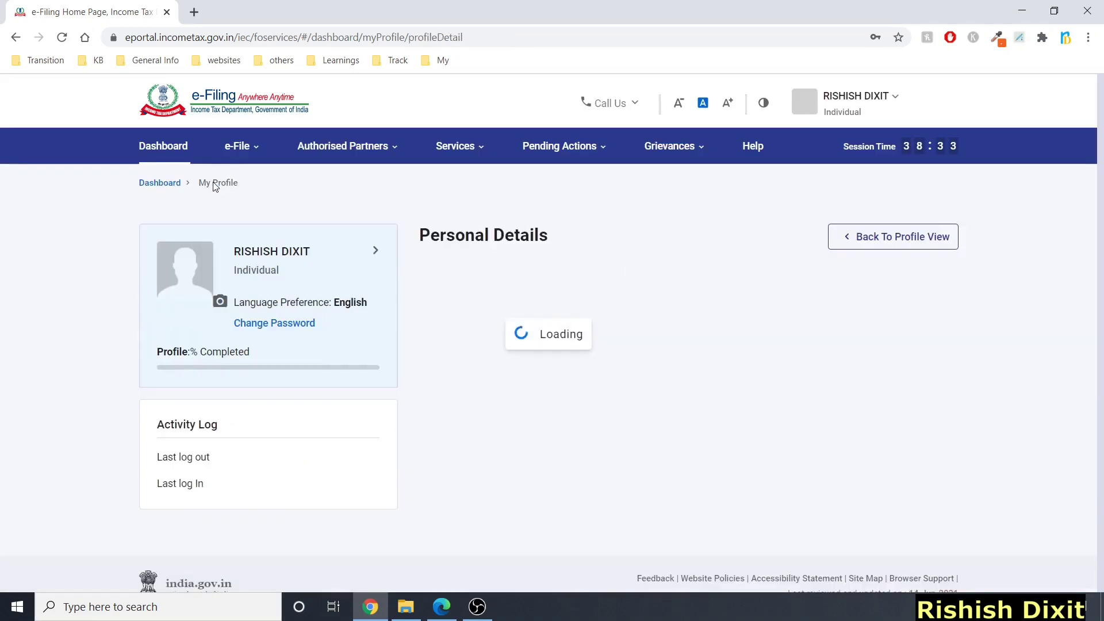
Open the Aadhaar OTP Login setting, keep it turned off and discard the change
scroll(364, 377, "down", 4)
left_click(367, 377)
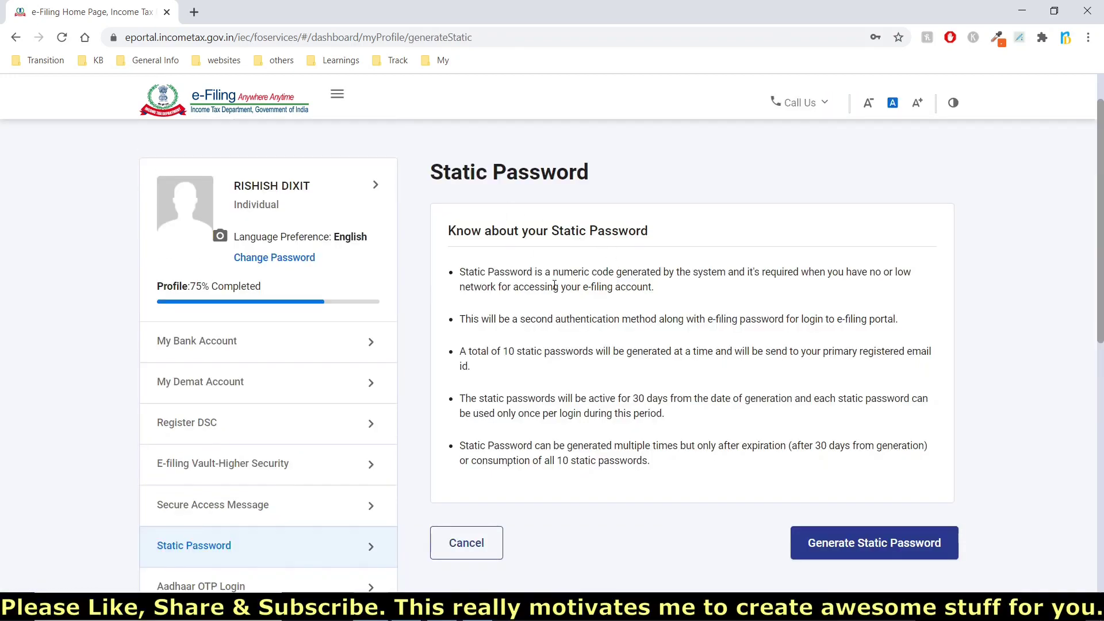
scroll(288, 340, "down", 3)
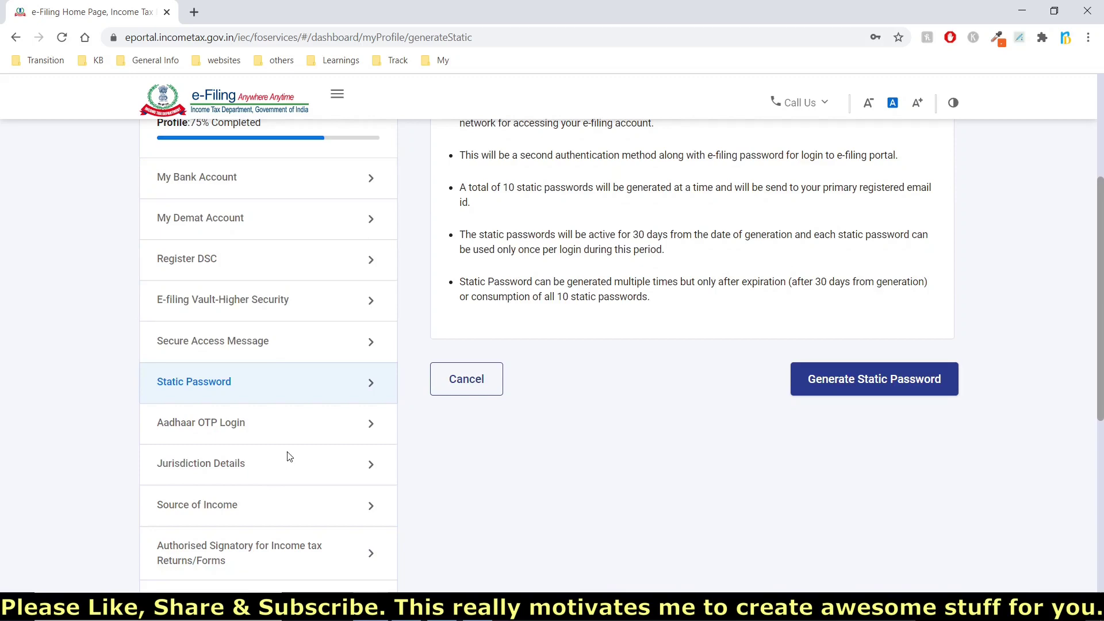
left_click(370, 427)
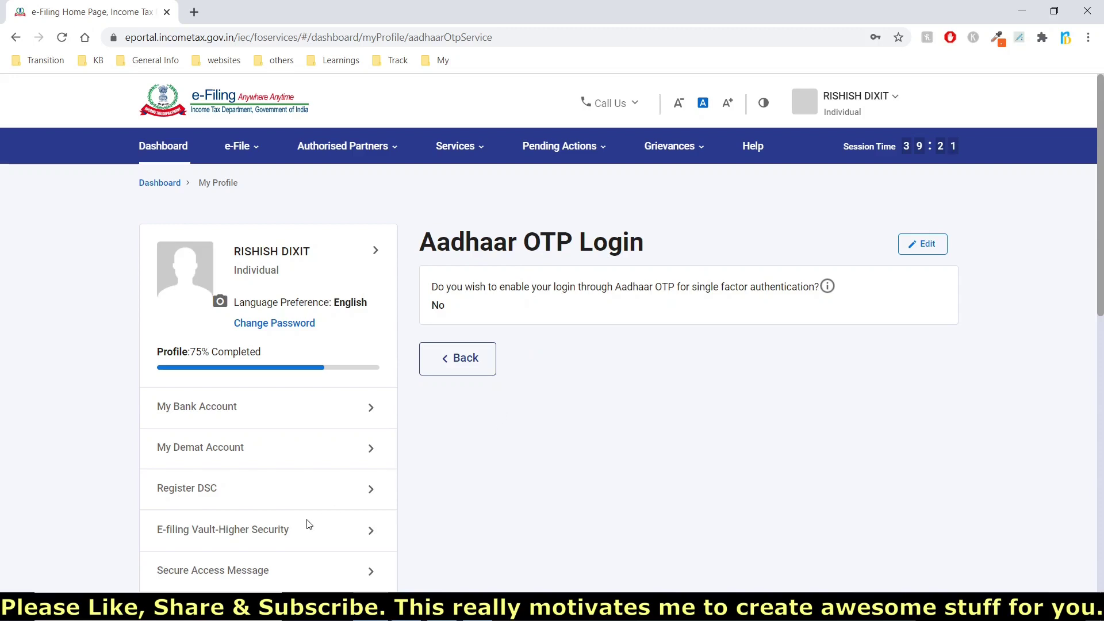
left_click(923, 244)
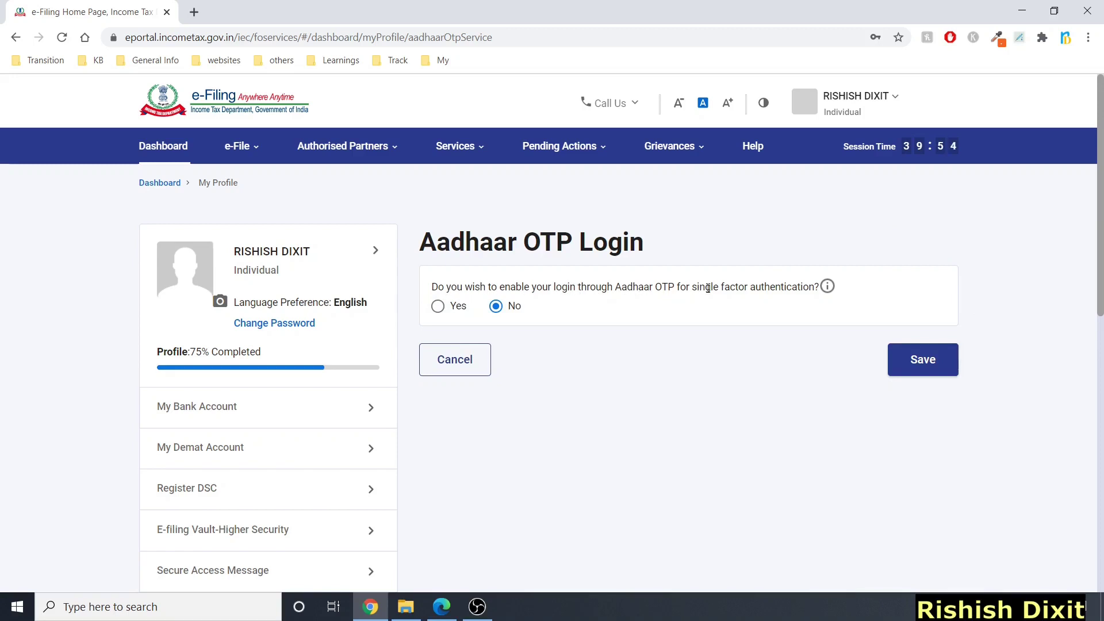
left_click(441, 312)
left_click(494, 309)
left_click(485, 348)
left_click(463, 358)
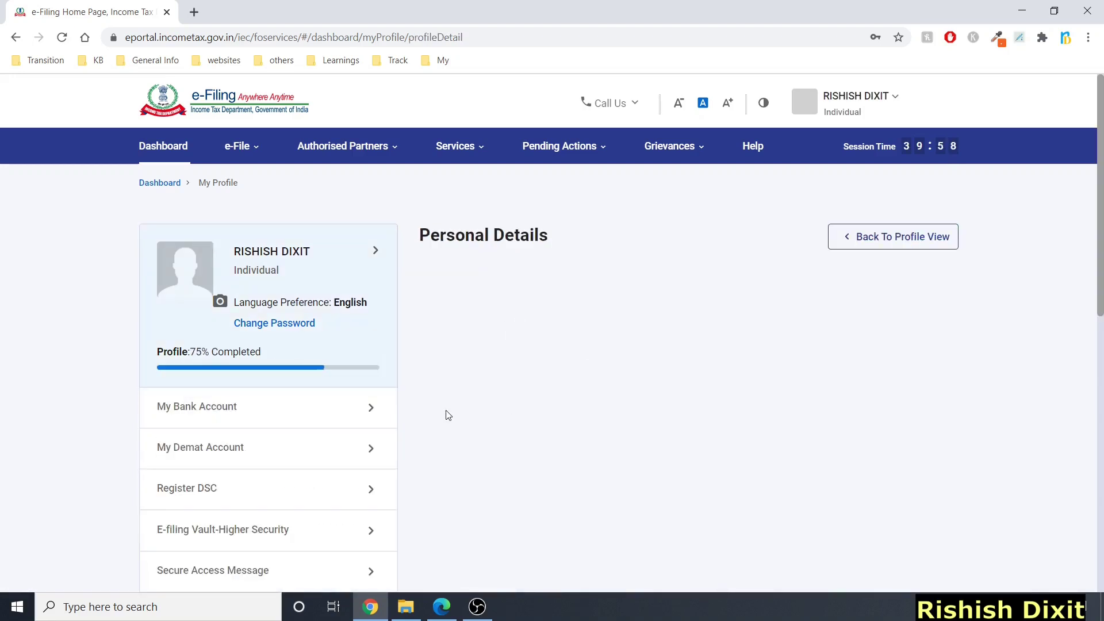
Scroll down to the Activity Log card, then return to the dashboard
scroll(349, 419, "down", 5)
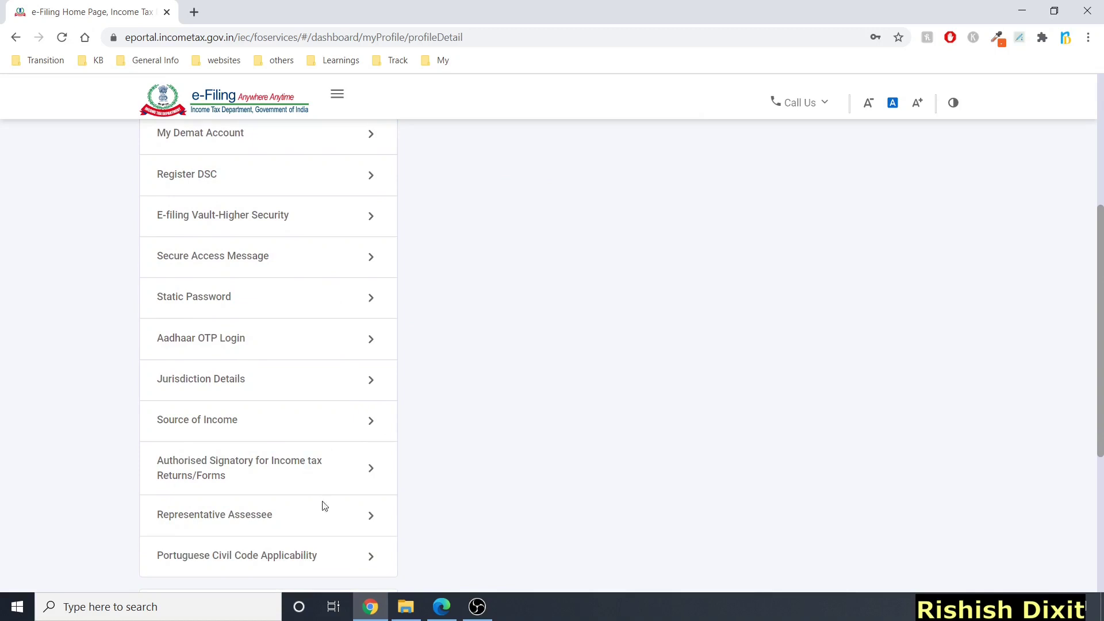
scroll(358, 527, "down", 3)
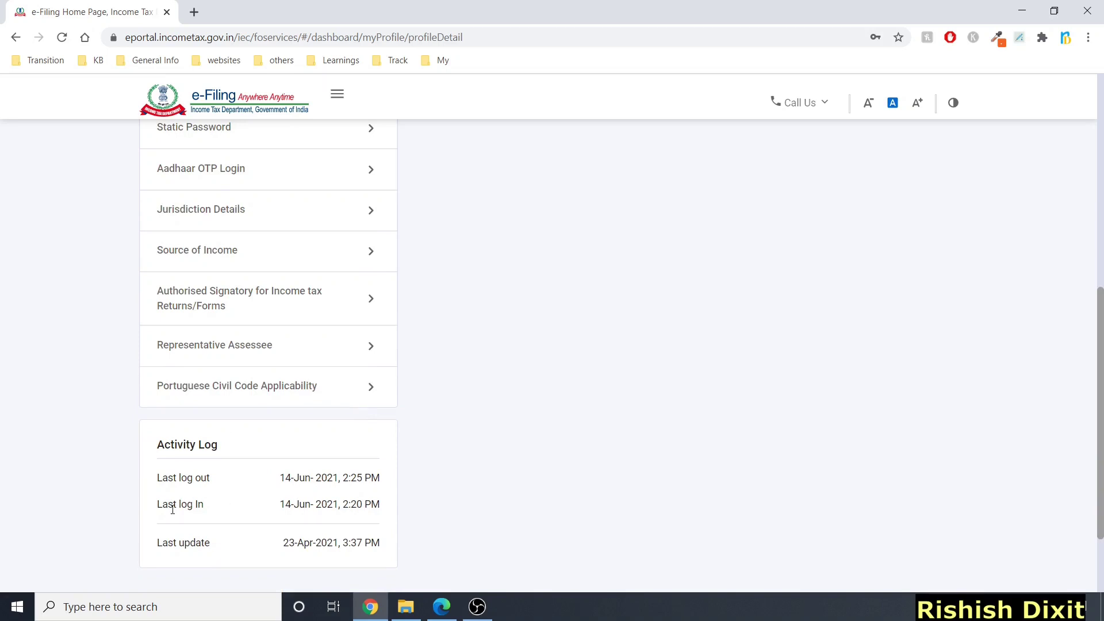
scroll(500, 395, "up", 8)
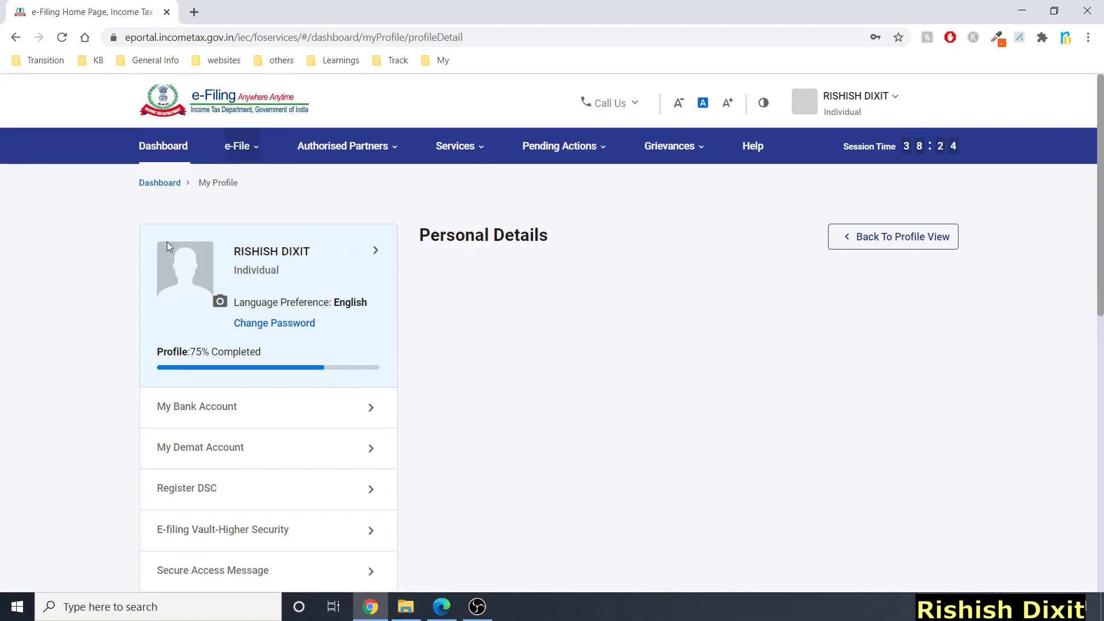
left_click(155, 183)
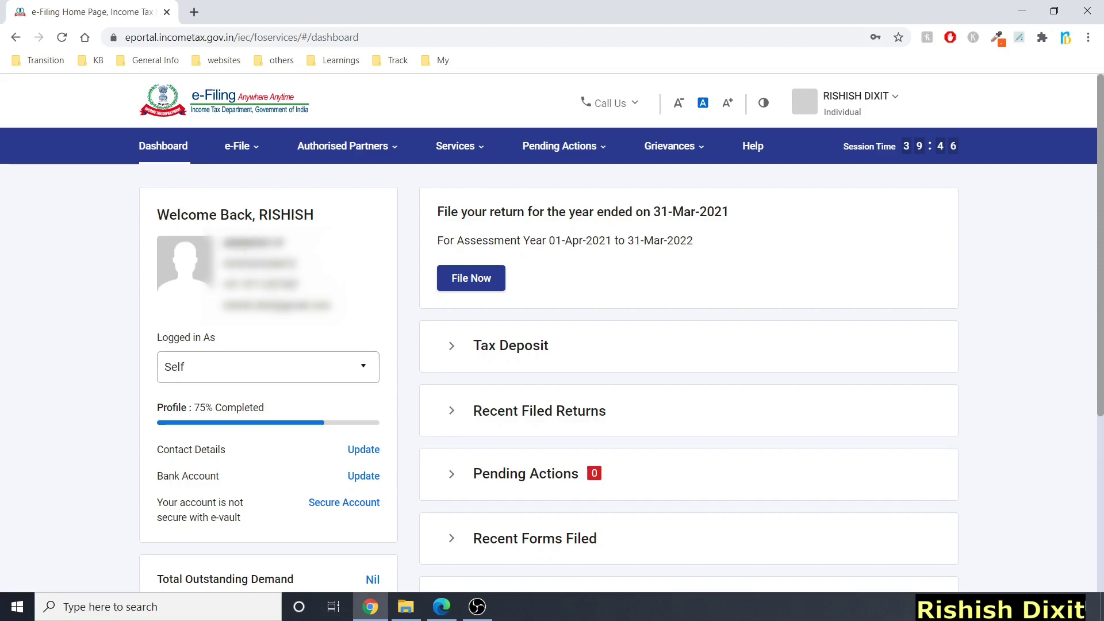
Highlight the first three profile detail lines on the dashboard
double_click(253, 242)
double_click(258, 263)
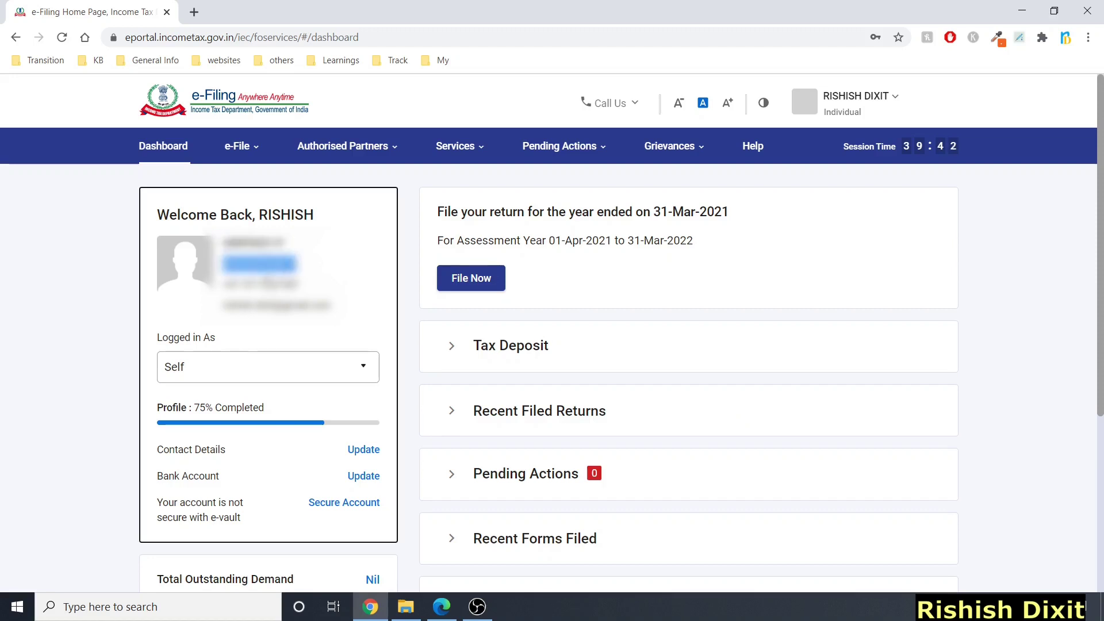
double_click(270, 284)
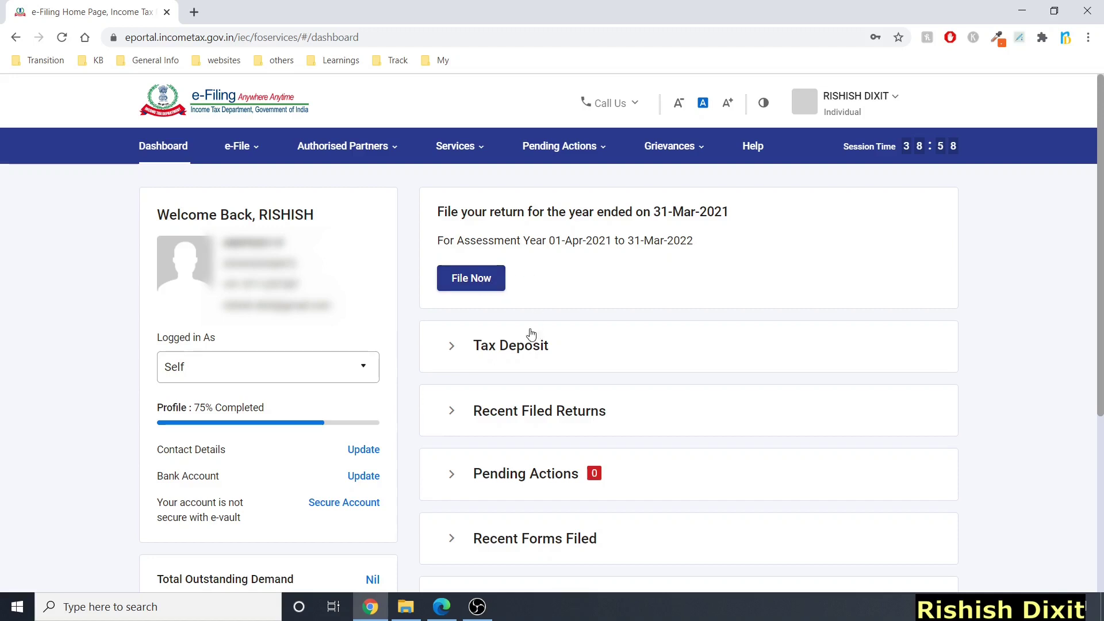
Show the Tax Deposit figures as a table and expand the Recent Filed Returns chart
left_click(521, 343)
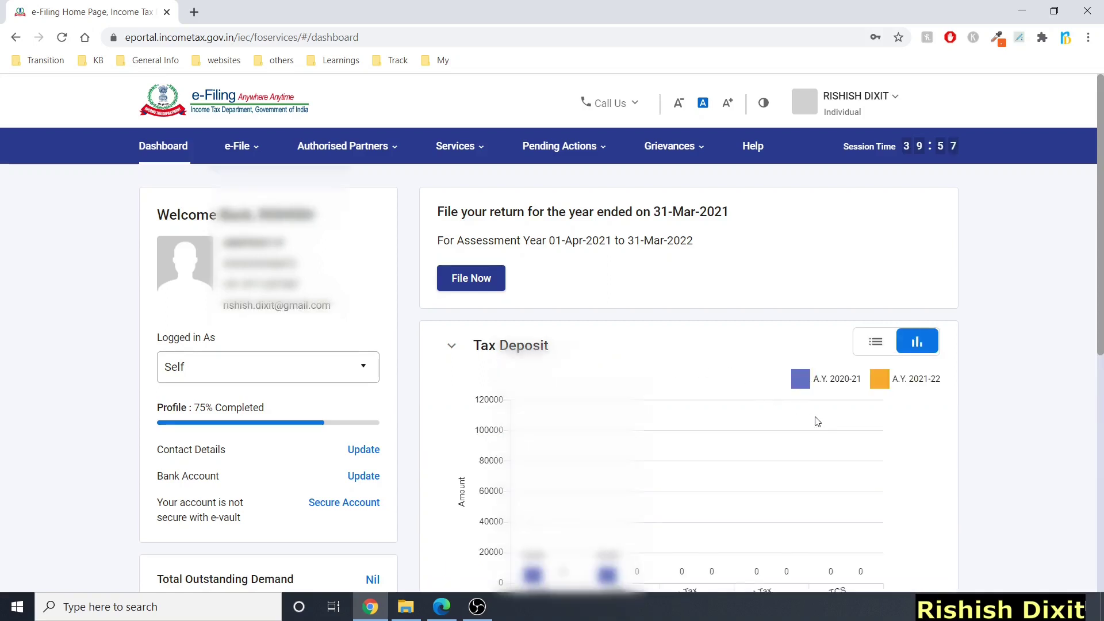
scroll(817, 422, "down", 1)
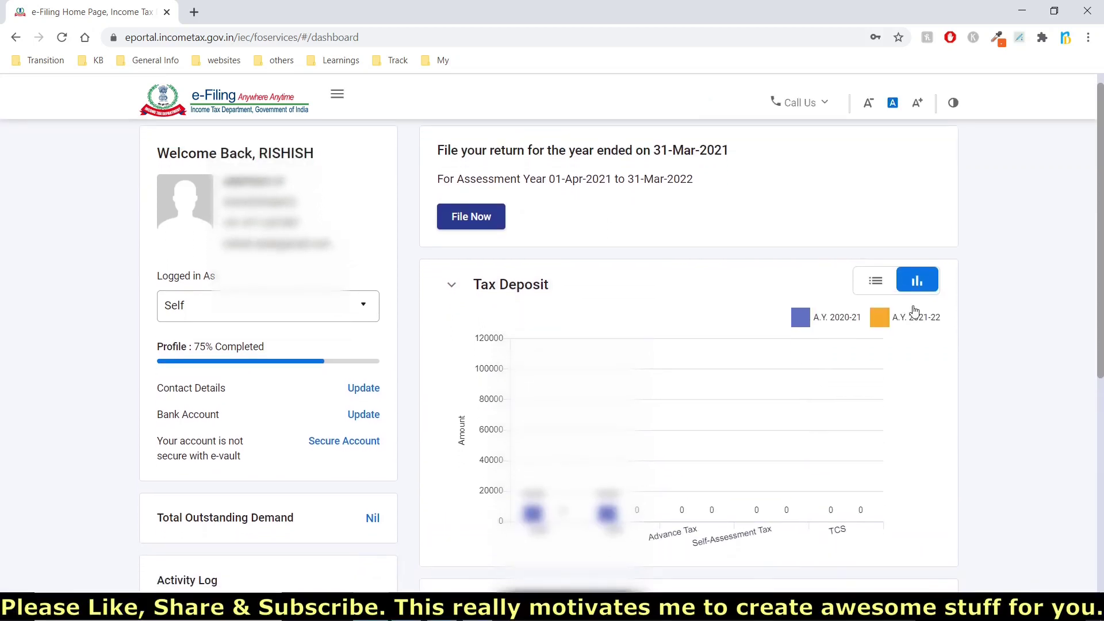
left_click(877, 283)
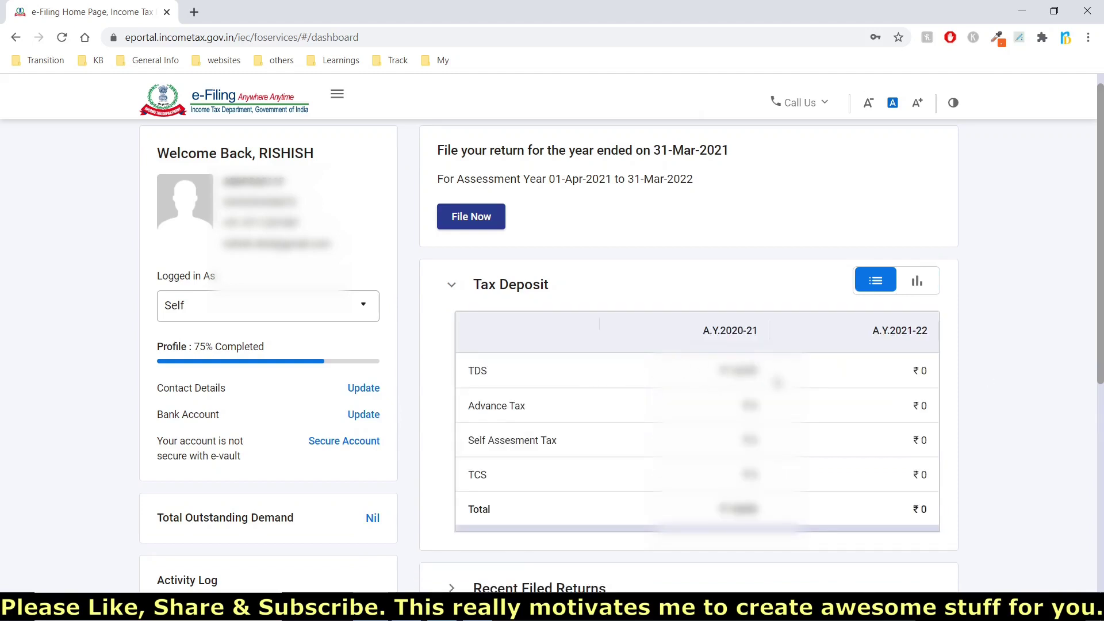
left_click(454, 289)
scroll(661, 406, "down", 1)
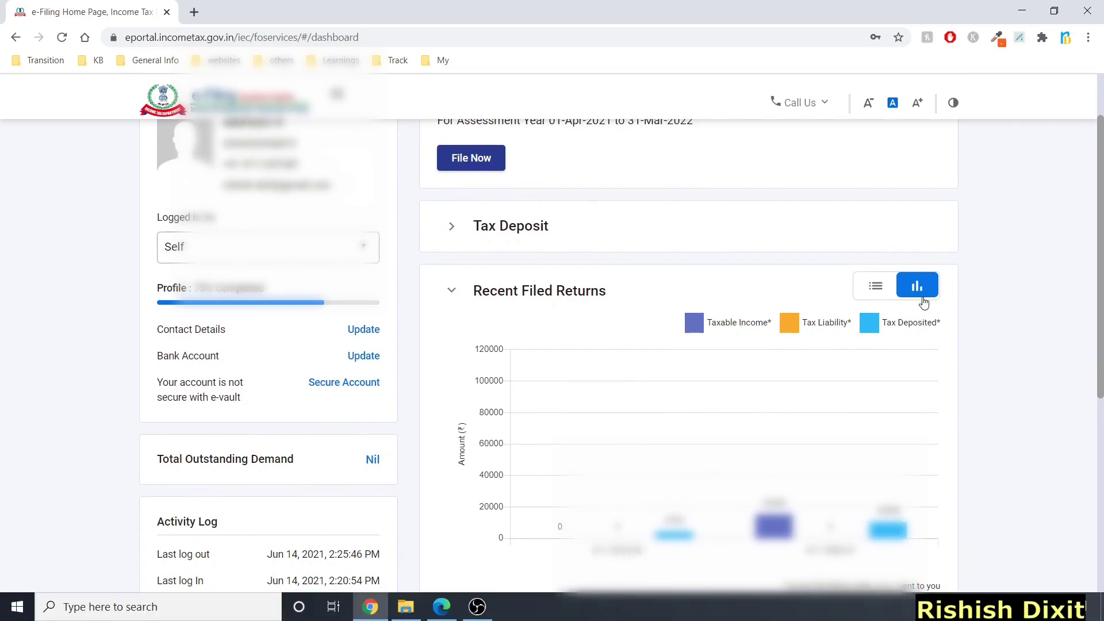
Expand Pending Actions, Recent Forms Filed and Grievances in turn, then scroll back to the top
left_click(471, 298)
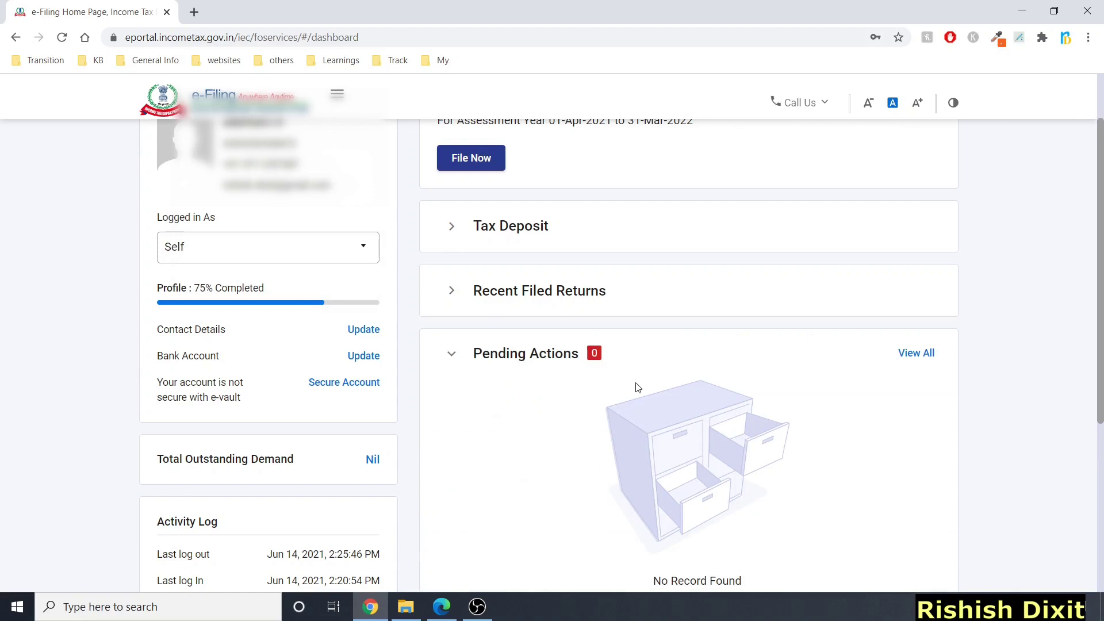
scroll(637, 387, "down", 1)
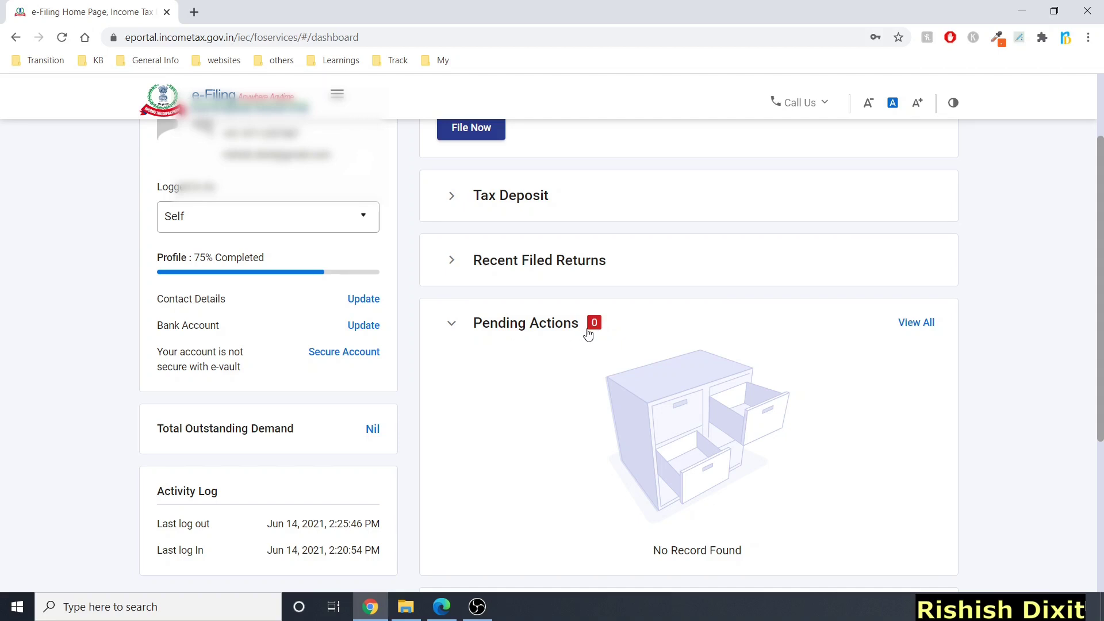
left_click(460, 323)
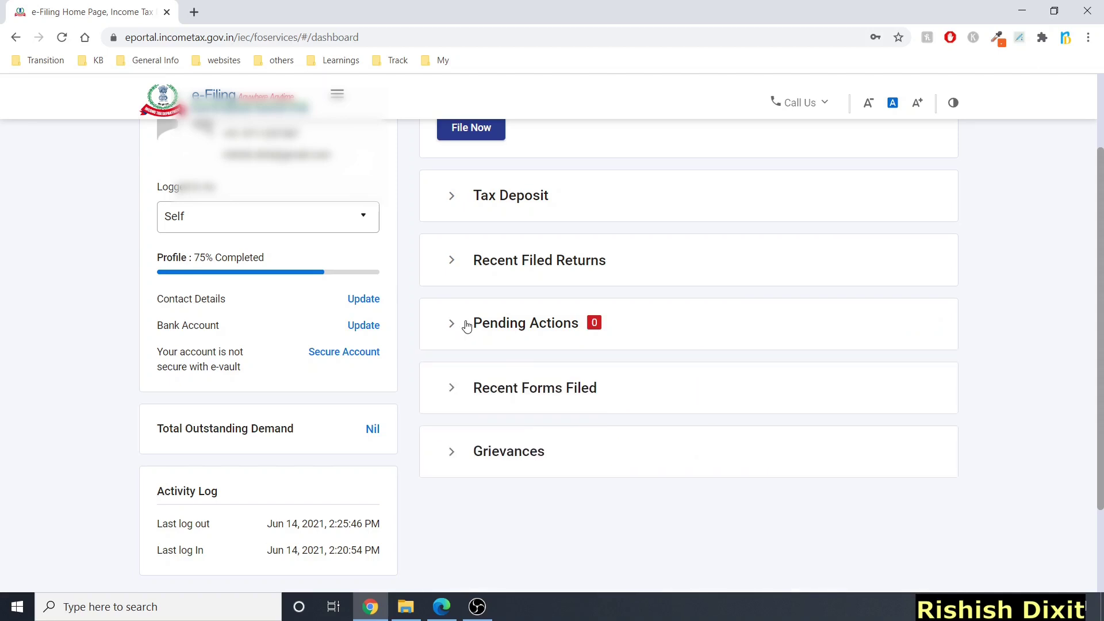
left_click(661, 394)
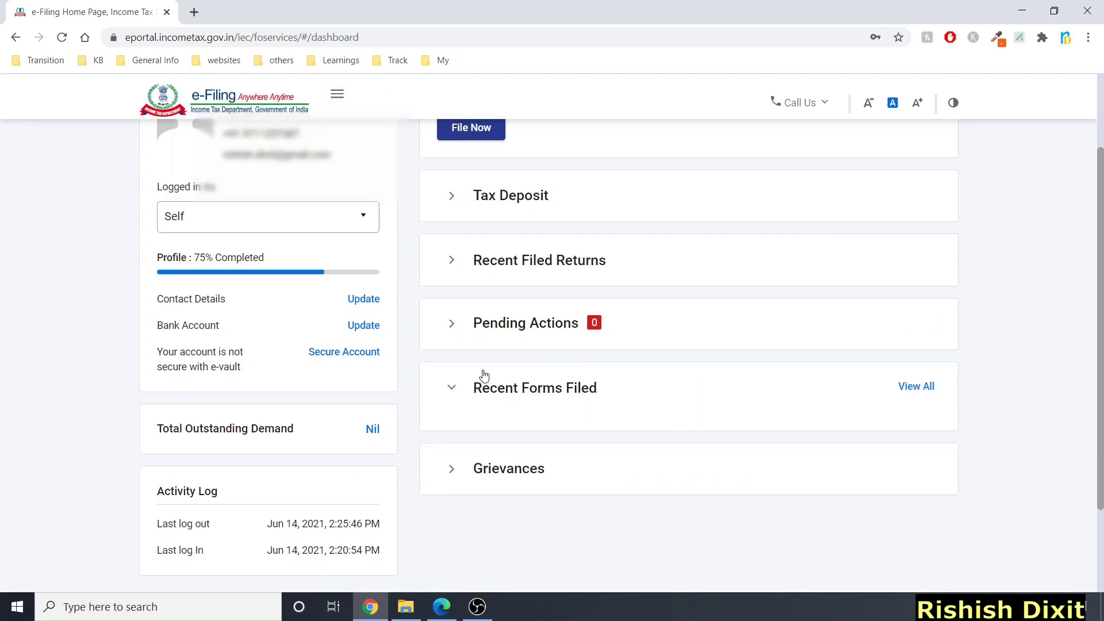
scroll(579, 468, "down", 1)
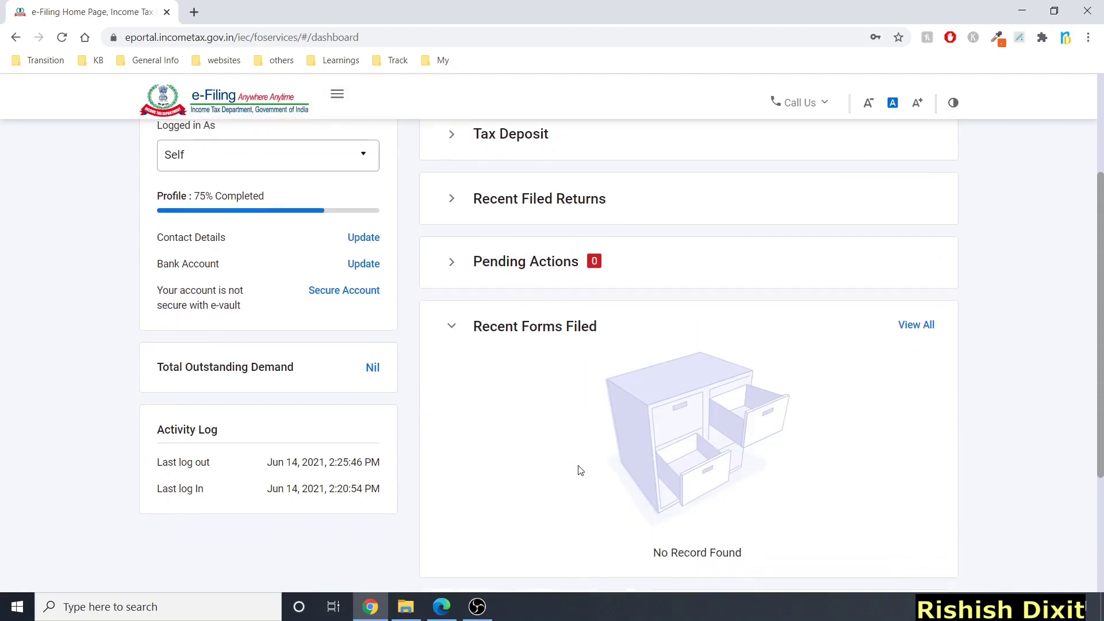
left_click(457, 345)
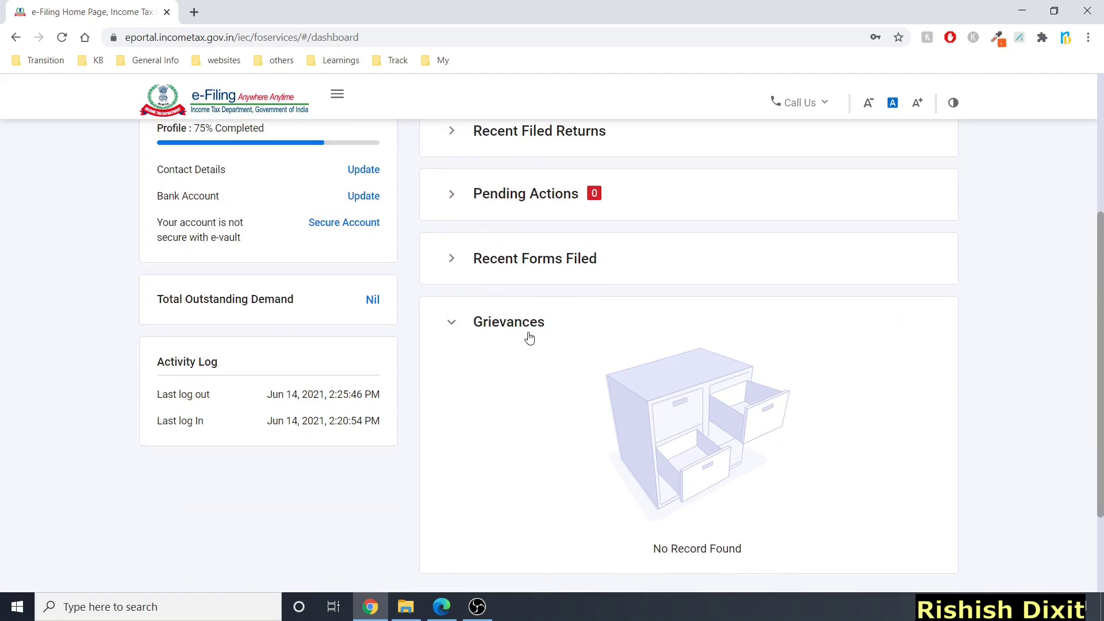
scroll(275, 430, "up", 1)
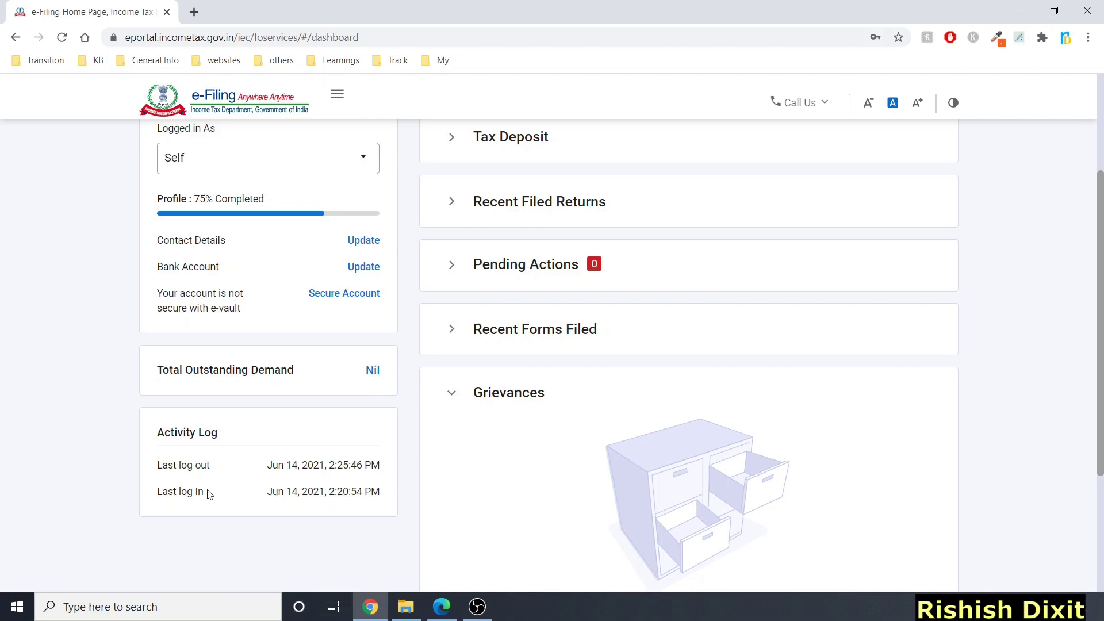
scroll(402, 327, "up", 4)
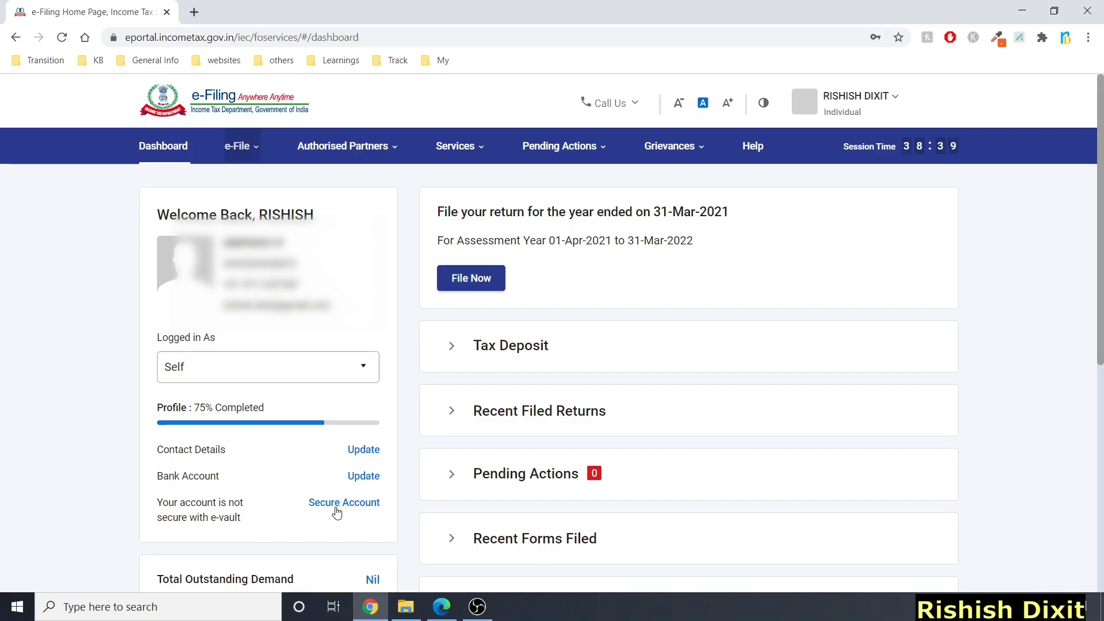
Go to e-File > Income Tax Returns > File Income Tax Return
left_click(242, 150)
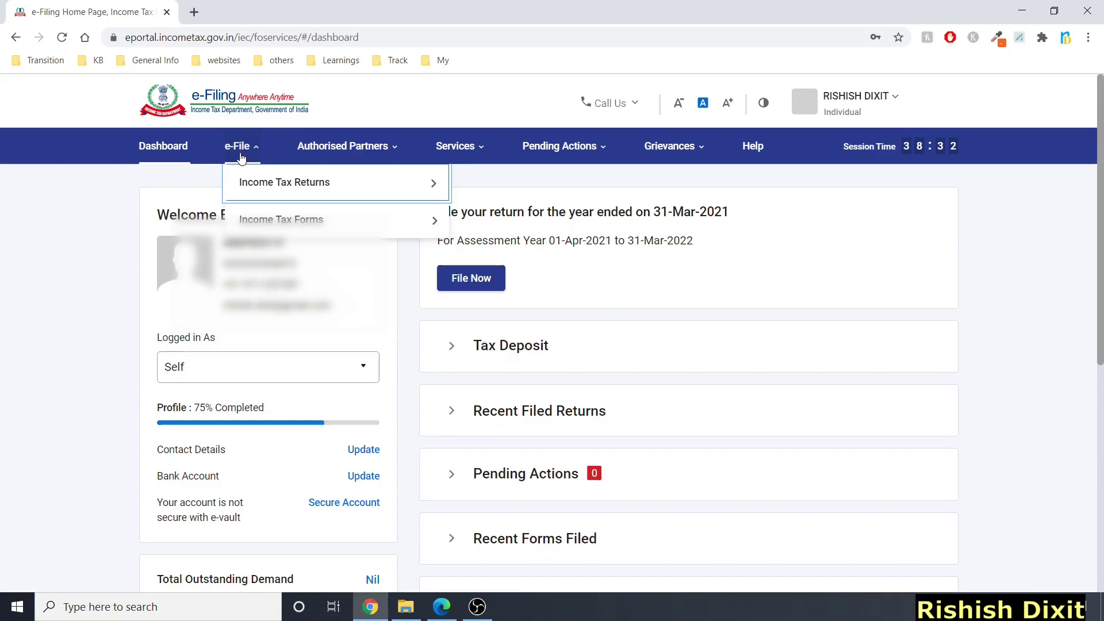
mouse_move(274, 184)
mouse_move(280, 208)
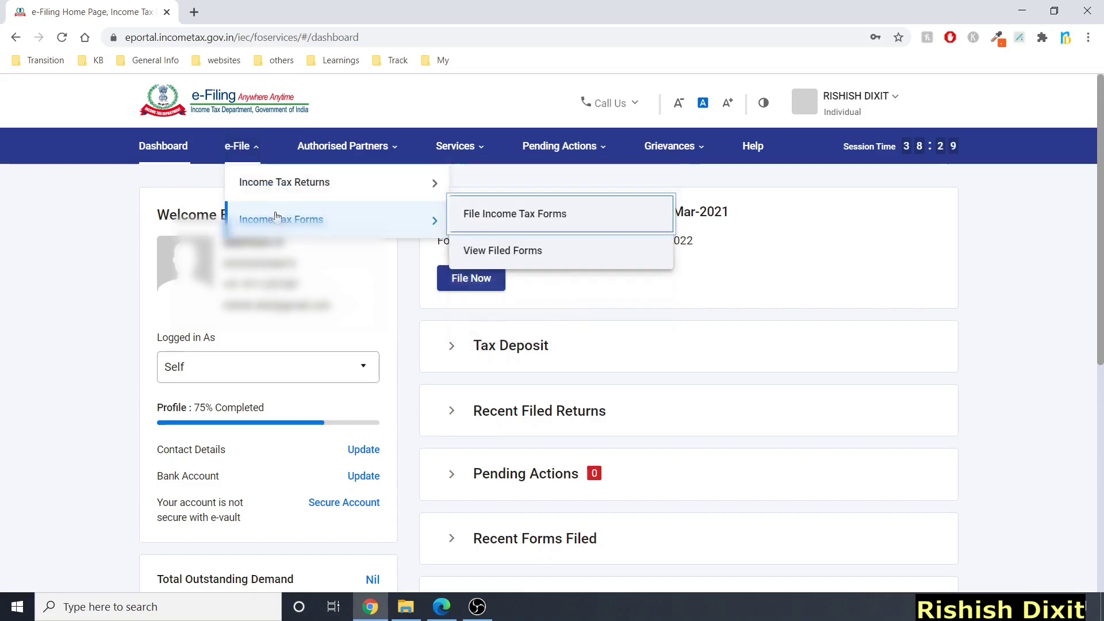
mouse_move(314, 188)
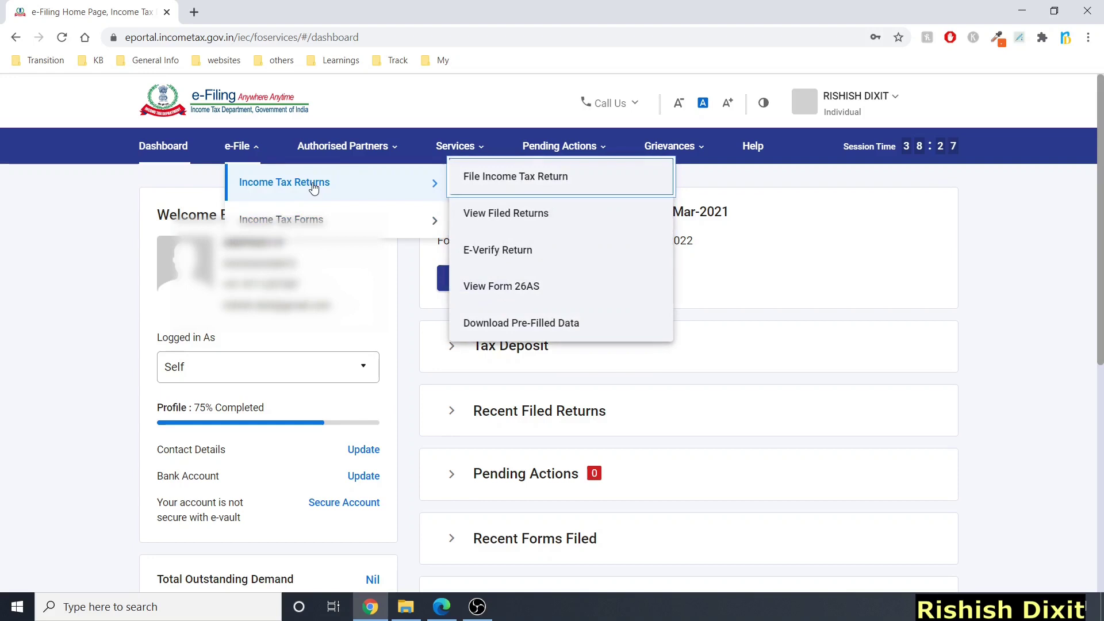
left_click(510, 182)
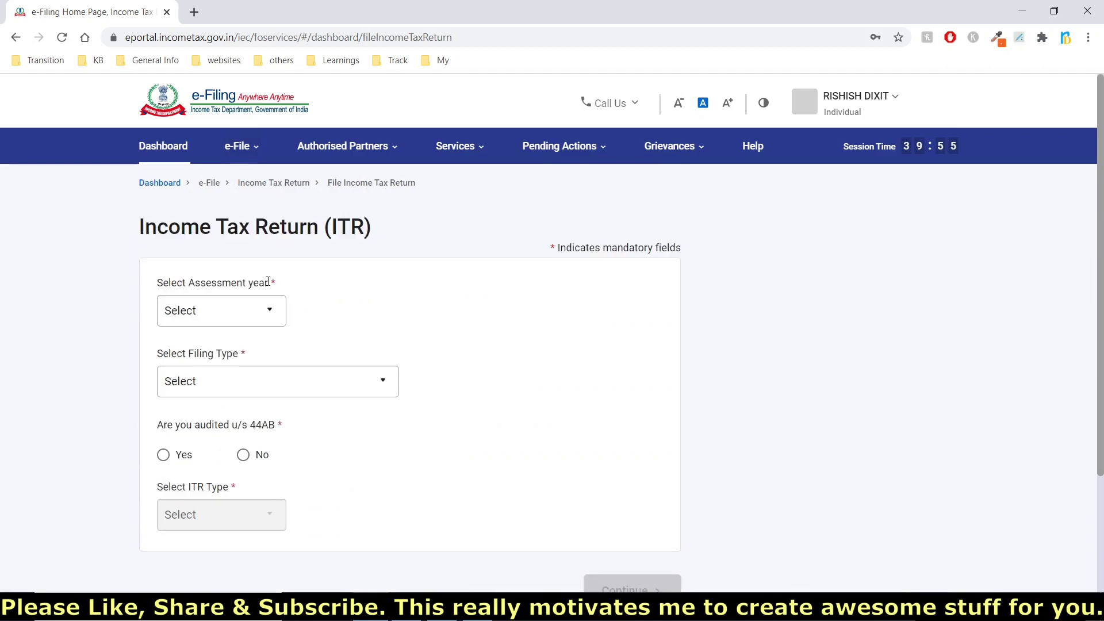
Choose assessment year 2021-22 (Current A.Y.) and continue
left_click(266, 311)
left_click(245, 379)
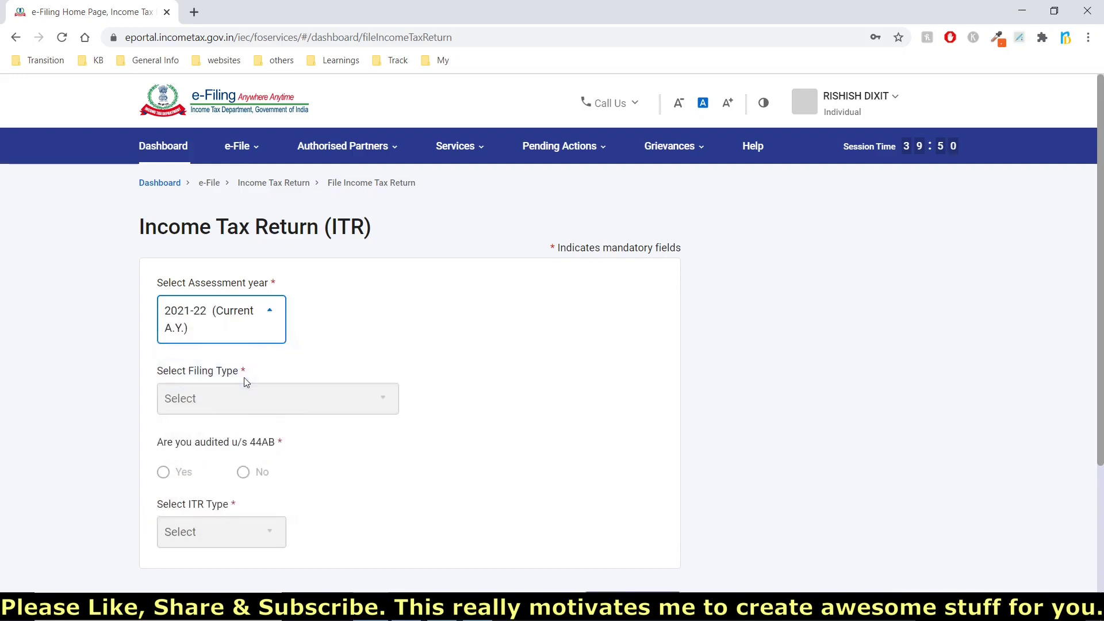
scroll(370, 384, "down", 1)
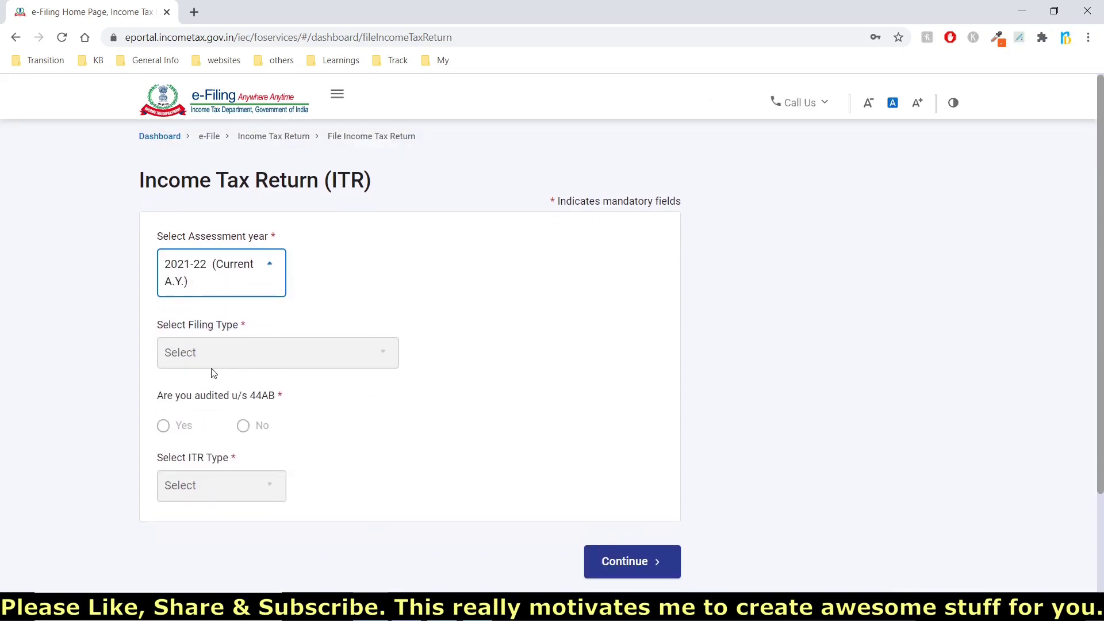
left_click(315, 350)
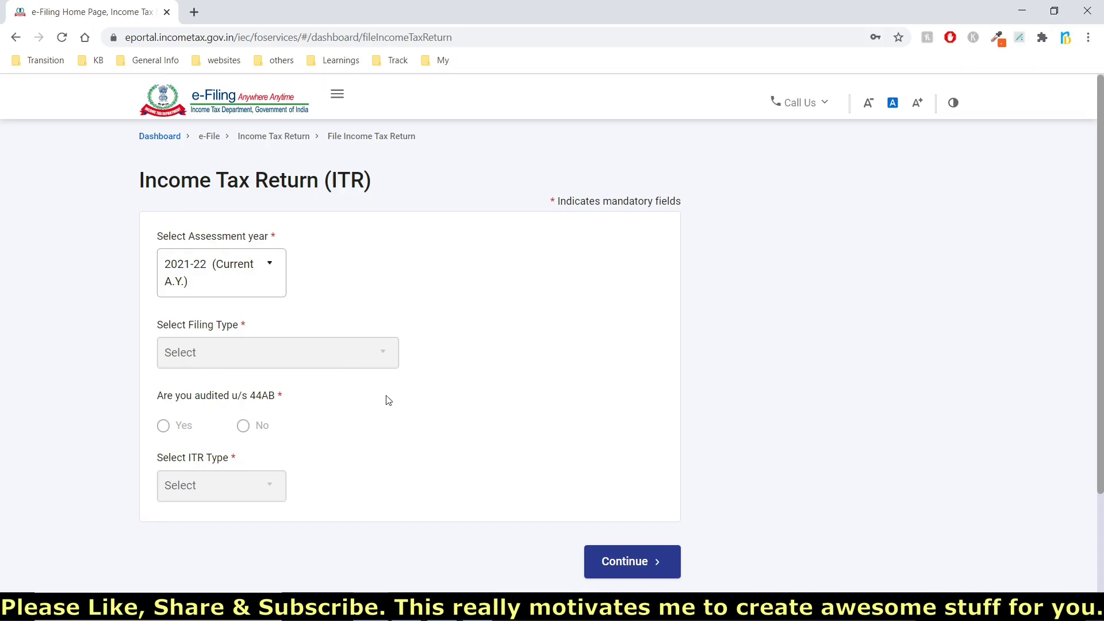
left_click(611, 562)
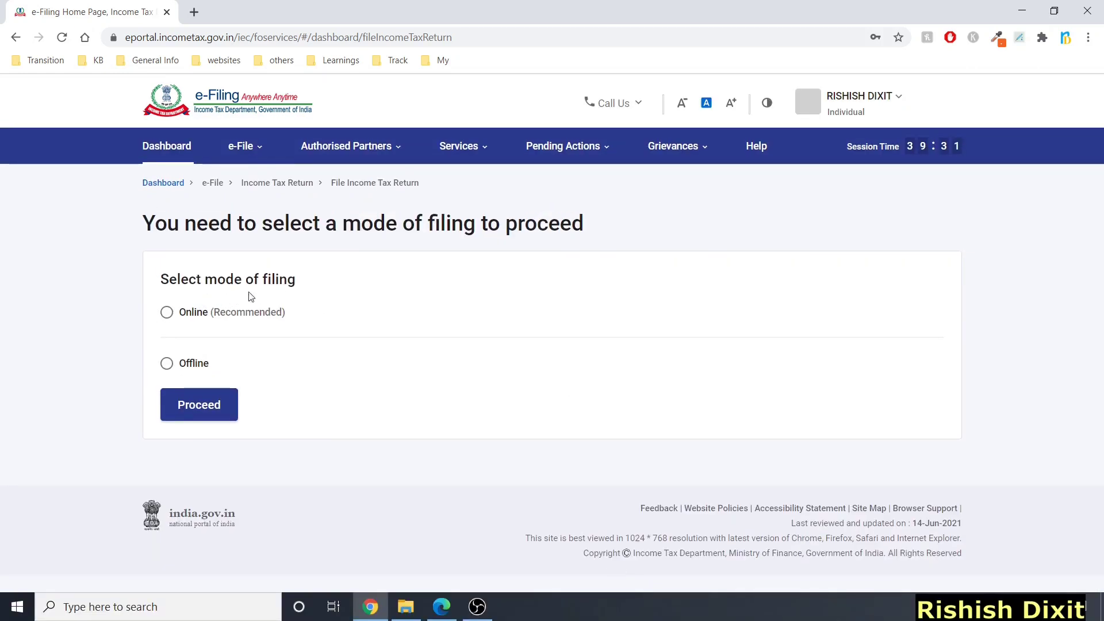
Choose Online filing, start a new filing and continue as an Individual
left_click(166, 312)
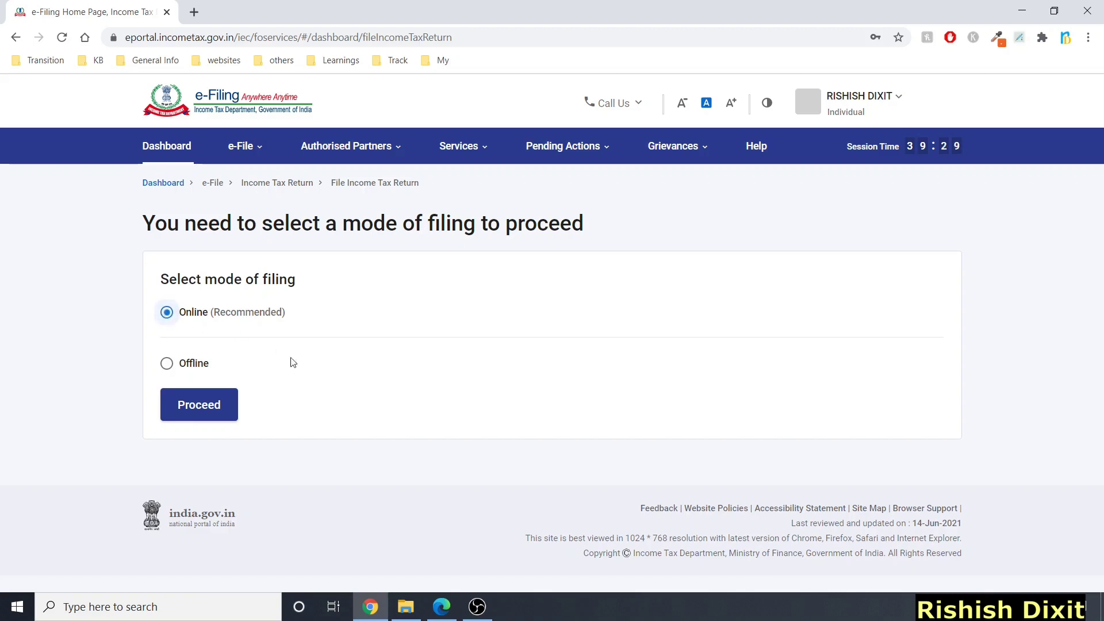
left_click(210, 405)
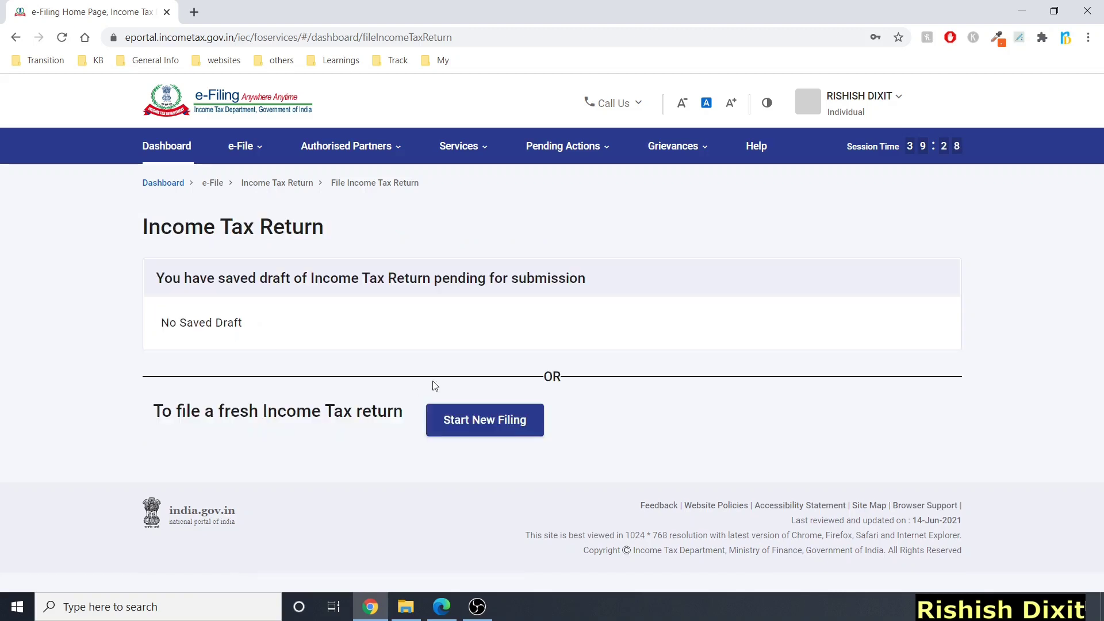
left_click(477, 424)
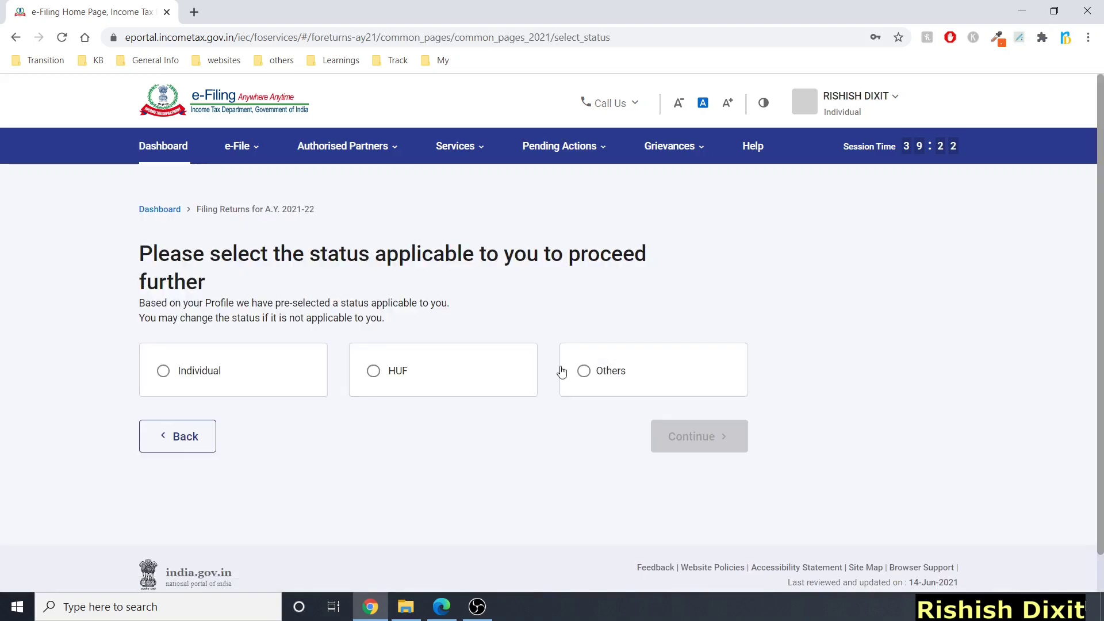
left_click(165, 373)
key("Return")
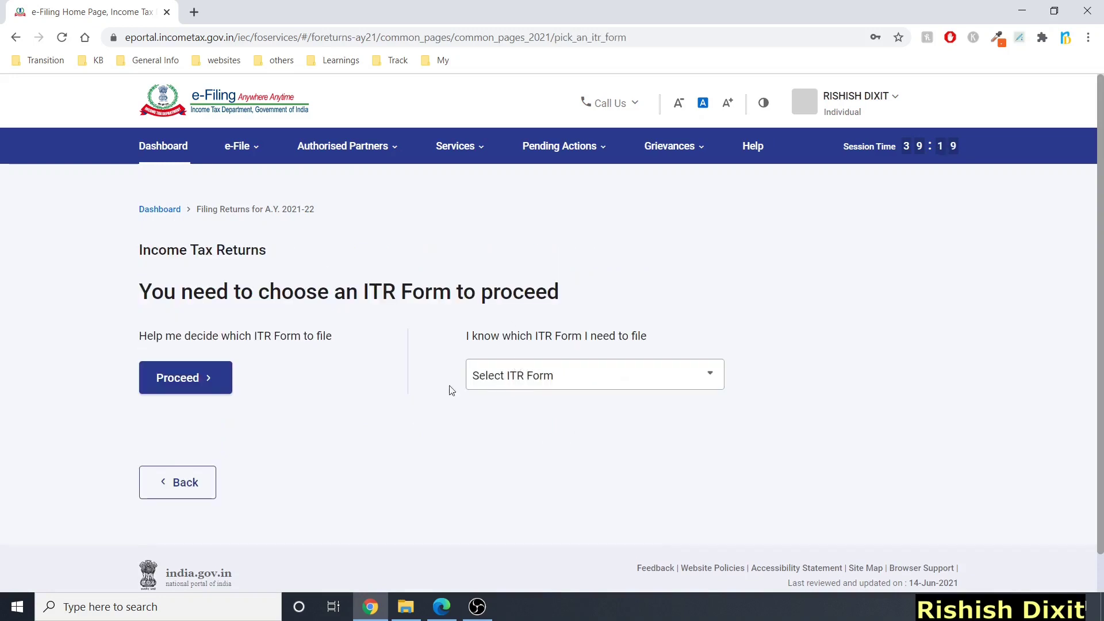
Open the Select ITR Form list and close it without choosing a form
left_click(600, 384)
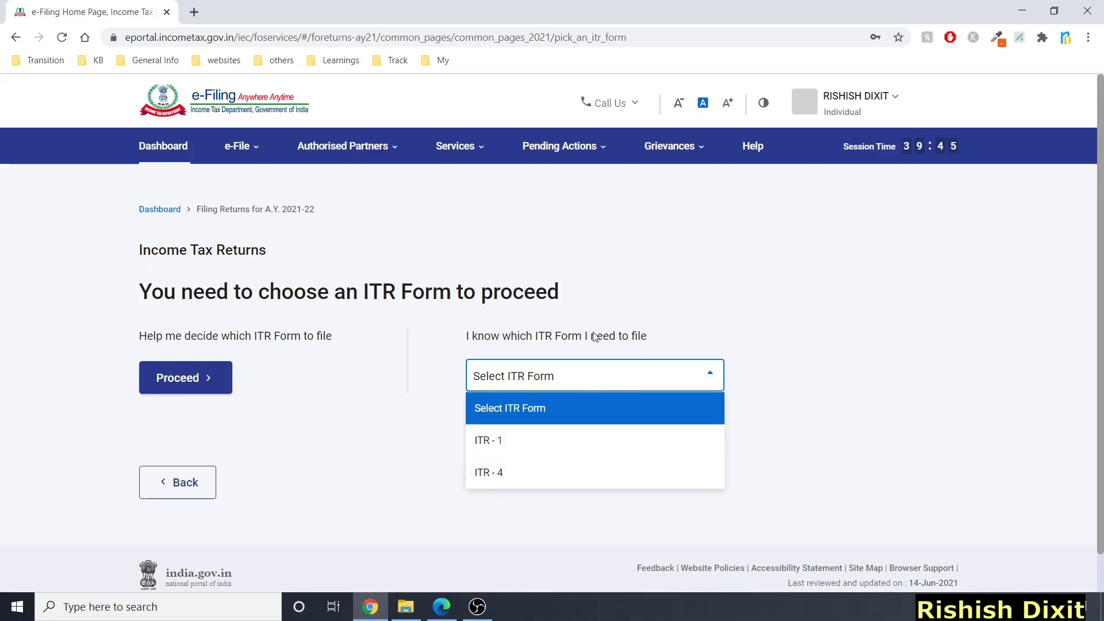
left_click(487, 273)
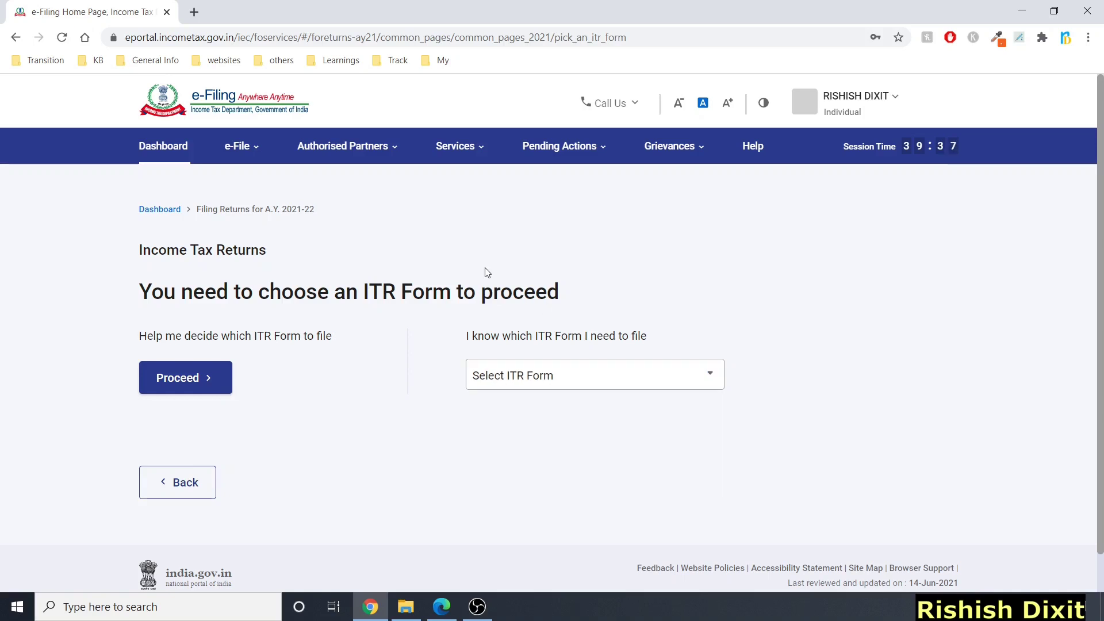
left_click(239, 146)
mouse_move(437, 190)
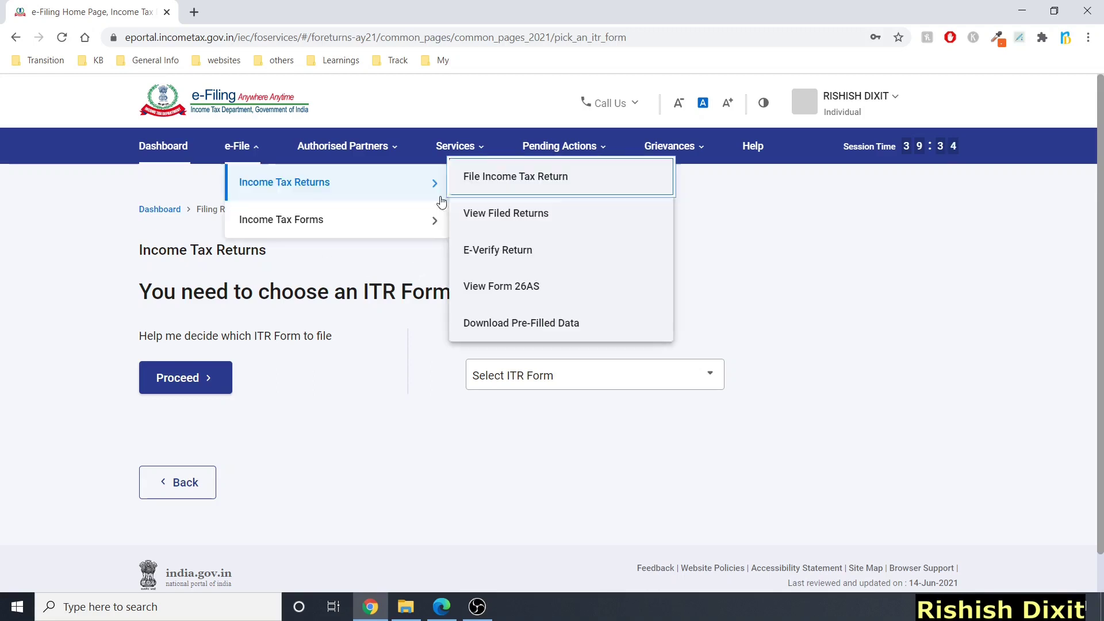
Open View Filed Returns and check the Assessment Year filter without applying it
left_click(485, 218)
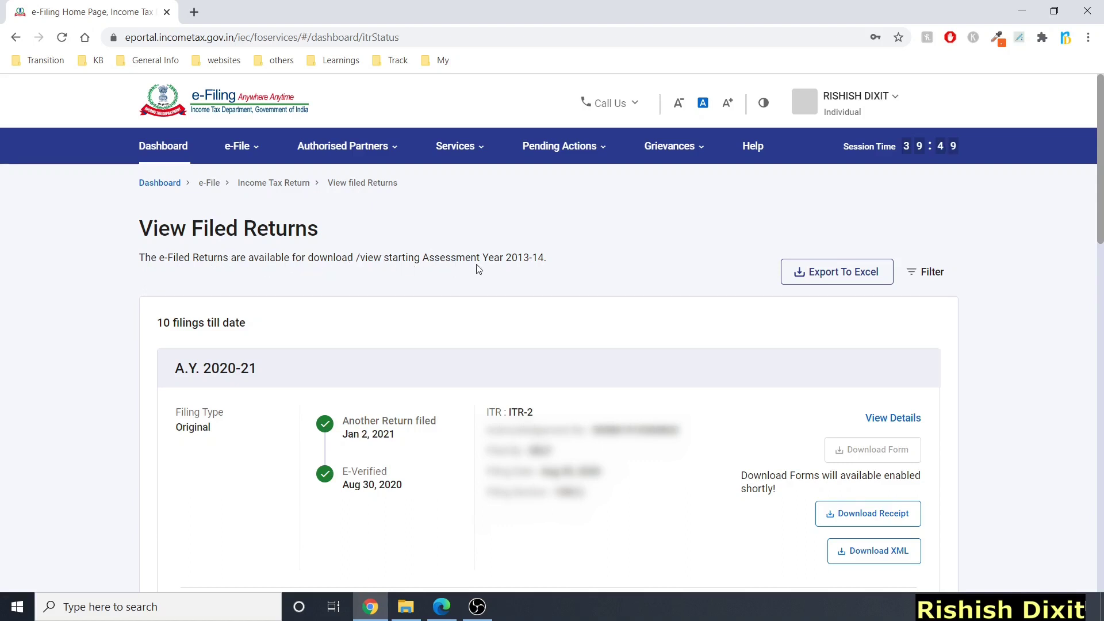
left_click(923, 279)
left_click(912, 362)
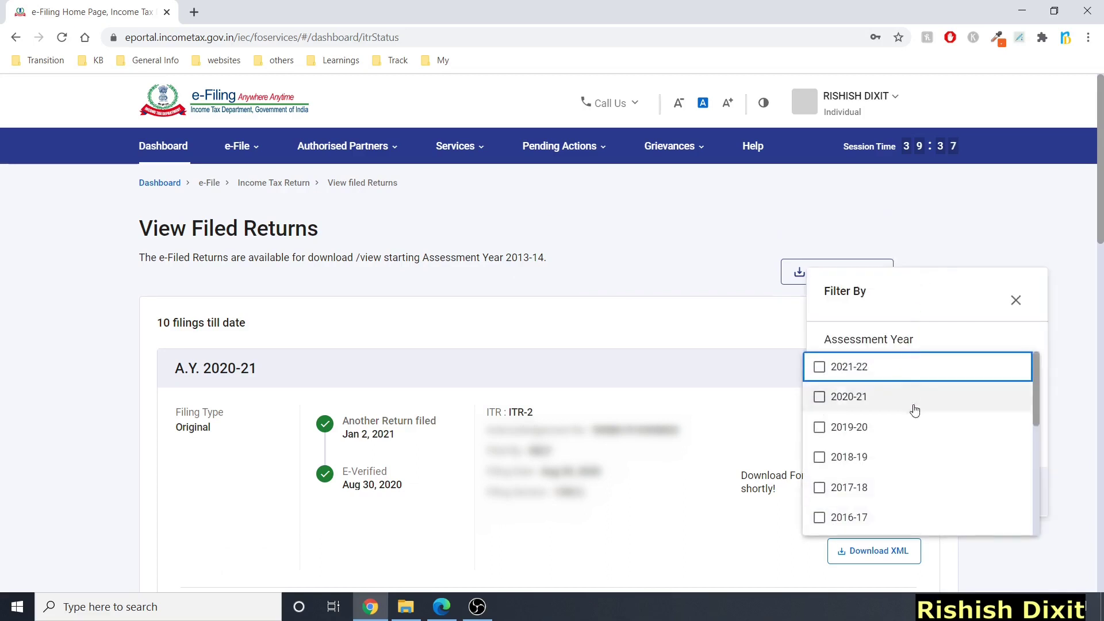
scroll(902, 467, "down", 3)
left_click(333, 258)
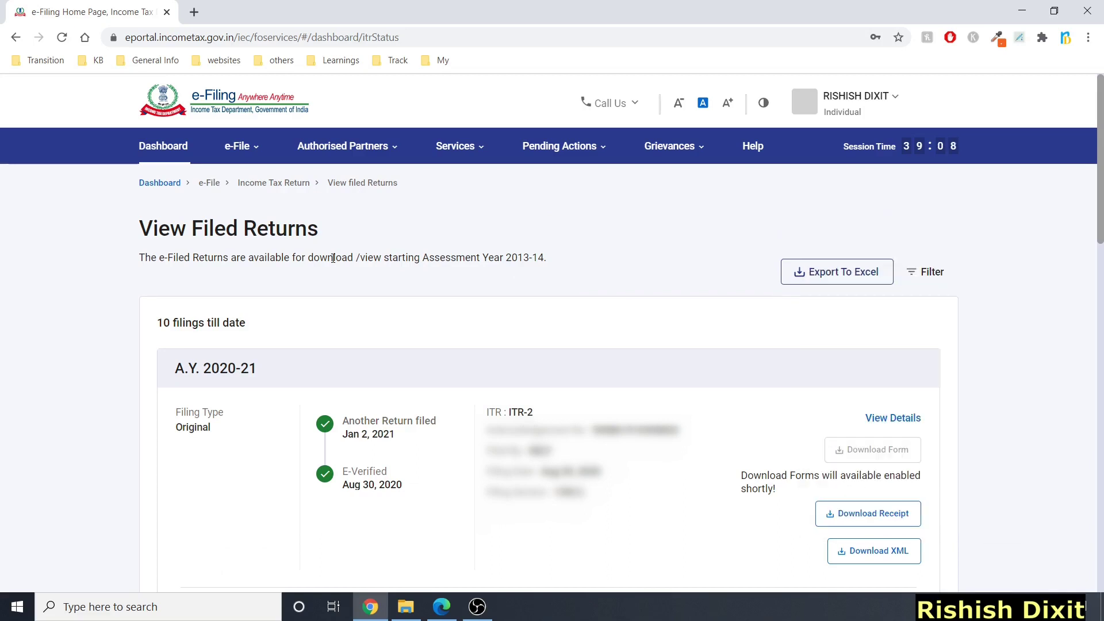
Go to the e-Verify Return page via e-File > Income Tax Returns
left_click(252, 154)
mouse_move(345, 182)
left_click(487, 251)
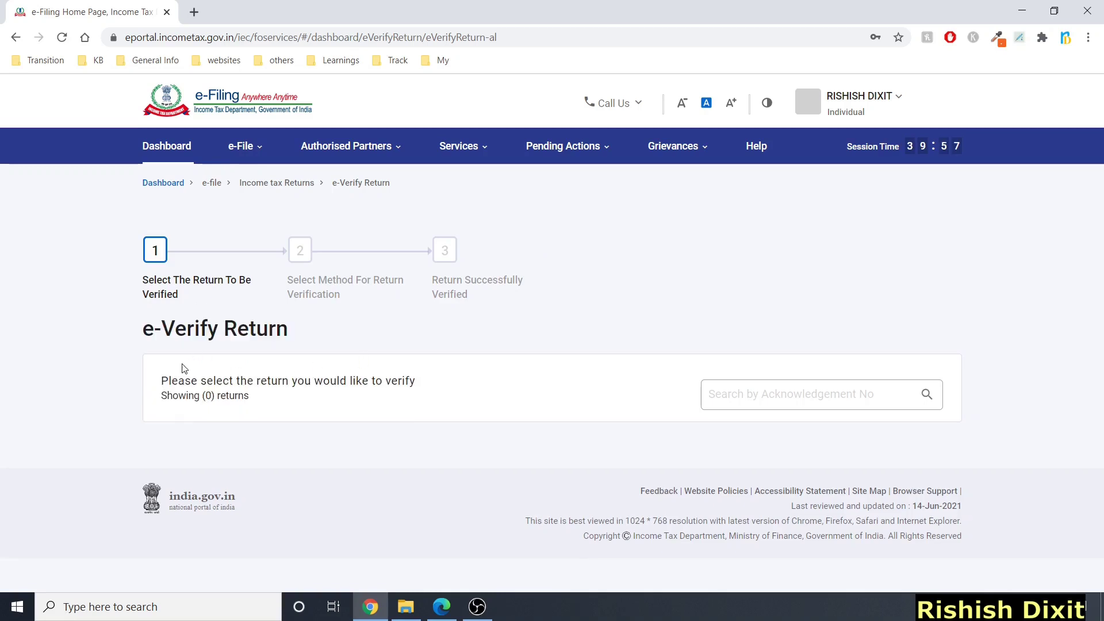
Choose View Form 26AS and cancel the disclaimer redirecting to the TDS-CPC website
left_click(241, 146)
mouse_move(301, 187)
left_click(514, 294)
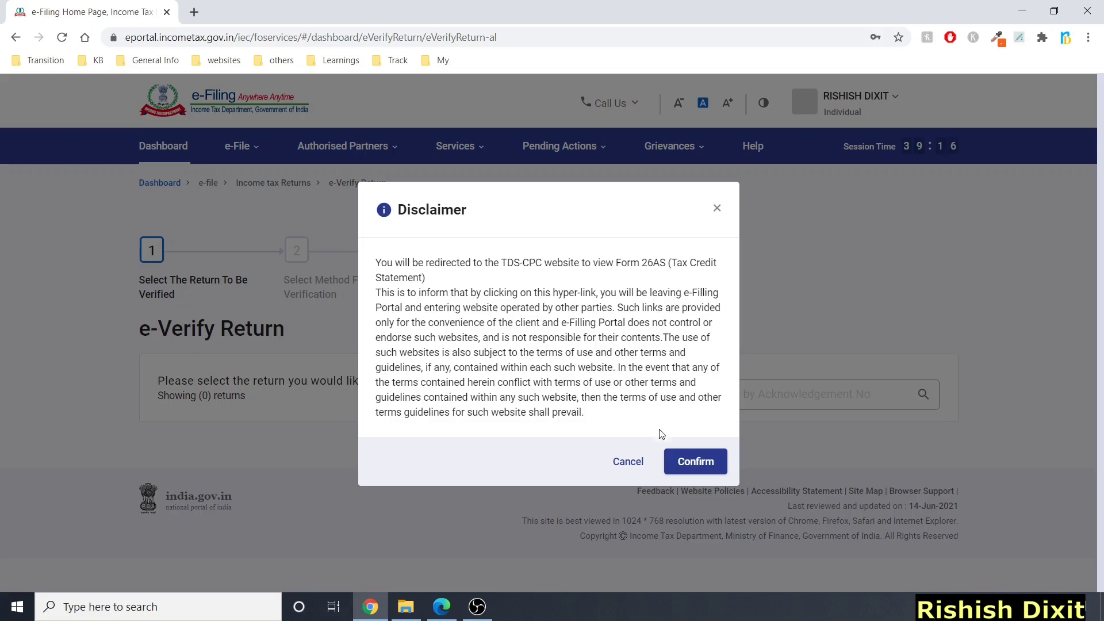
left_click(633, 459)
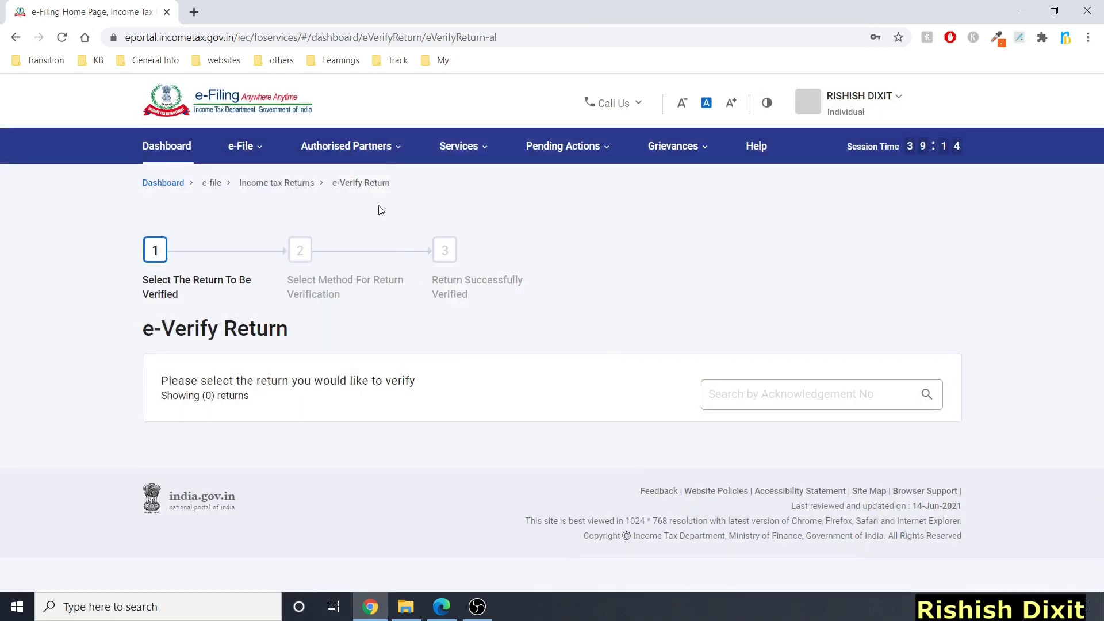
mouse_move(241, 146)
mouse_move(287, 182)
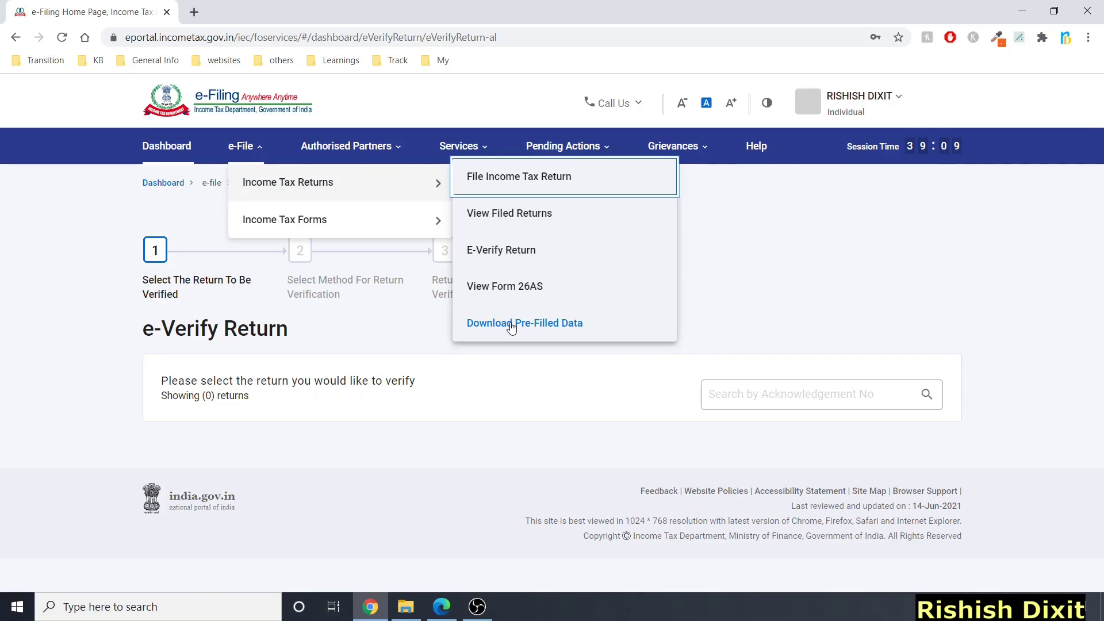
Start a new income tax return for assessment year 2021-22 and continue
left_click(512, 326)
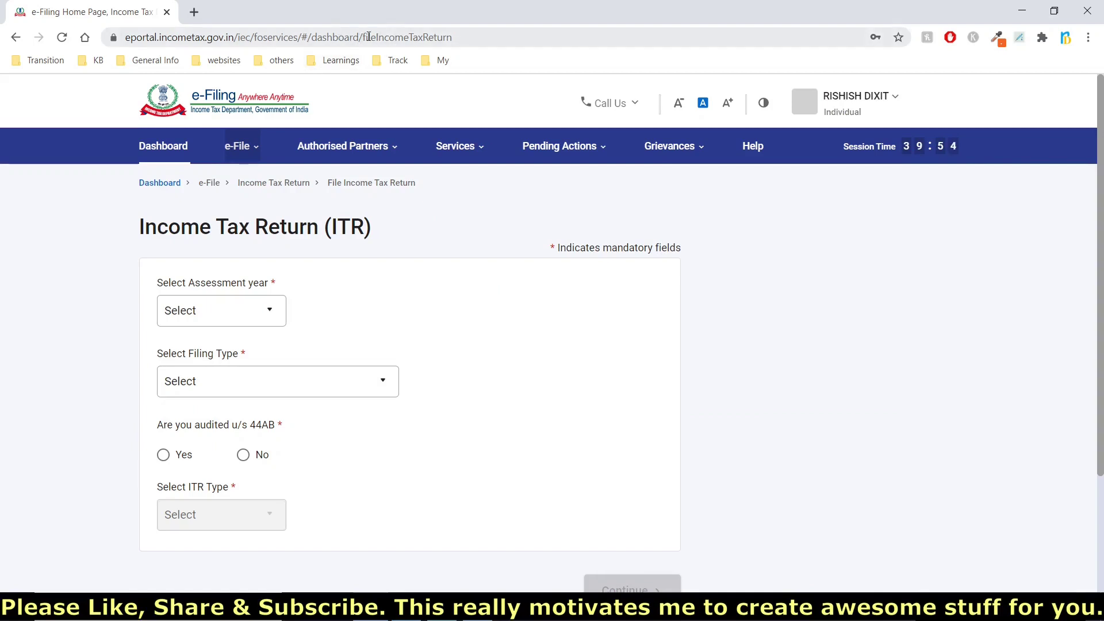
left_click(222, 311)
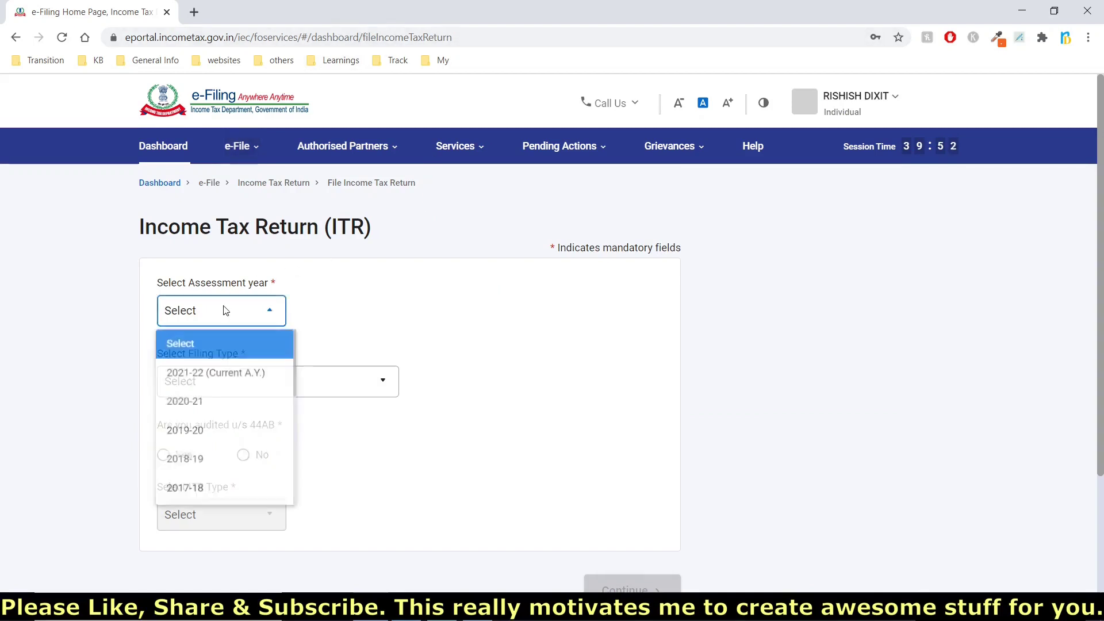
left_click(205, 375)
scroll(430, 401, "down", 1)
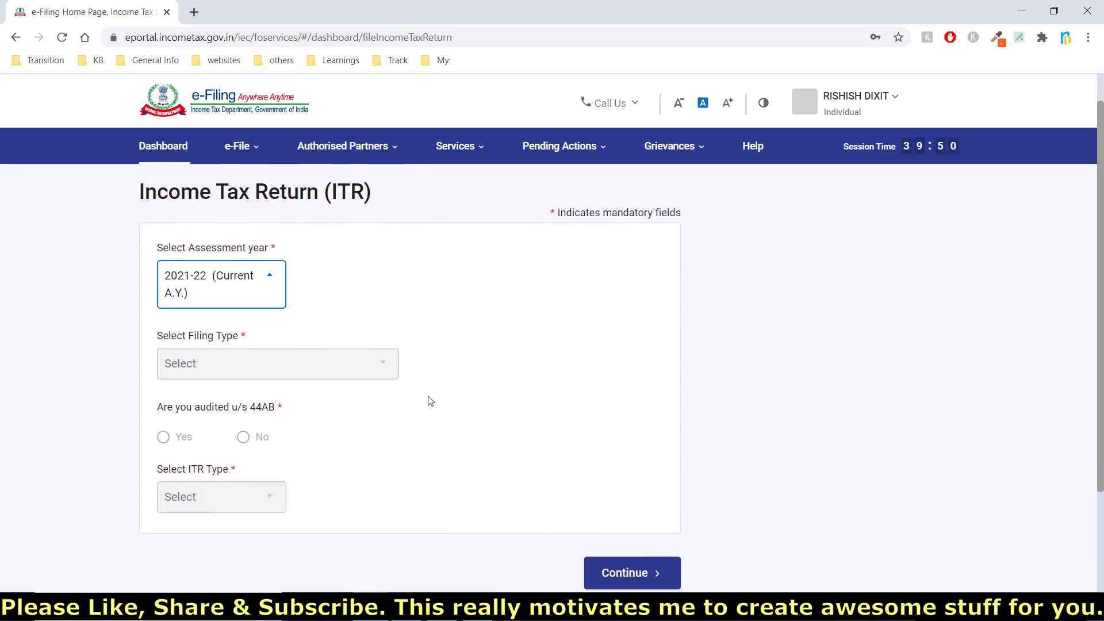
left_click(639, 575)
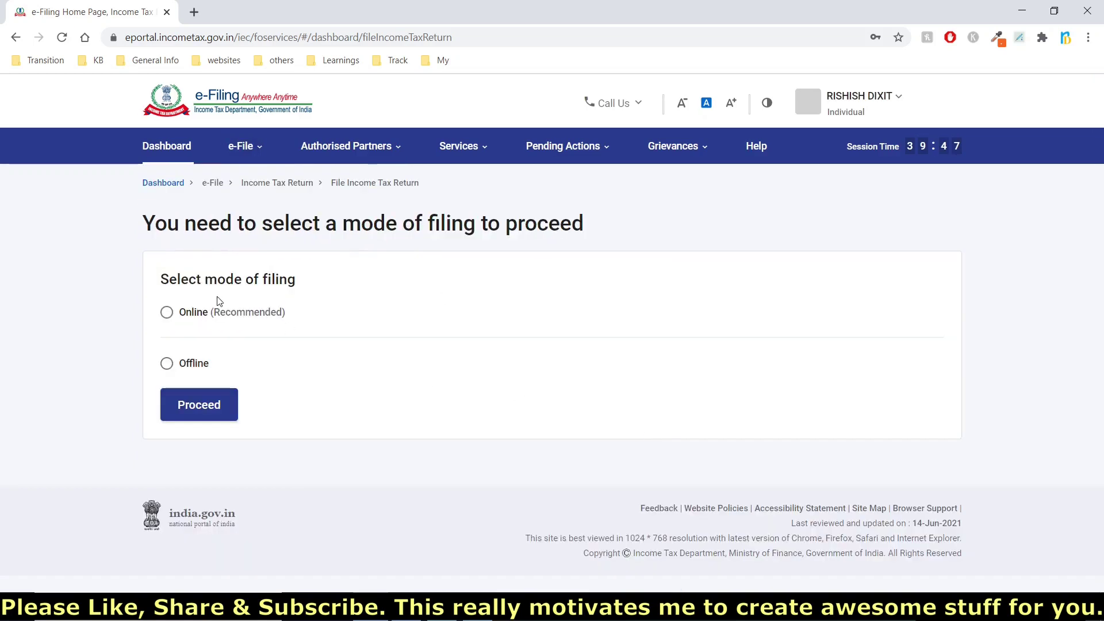
Choose Online filing, start a new filing and continue with Individual status
left_click(167, 312)
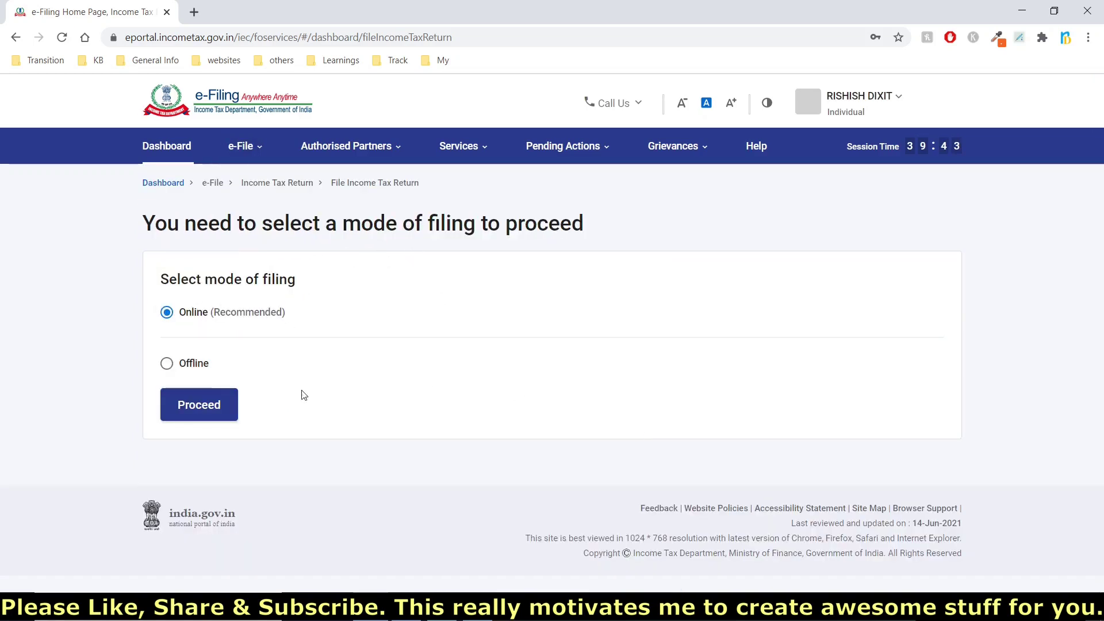
left_click(227, 402)
left_click(532, 420)
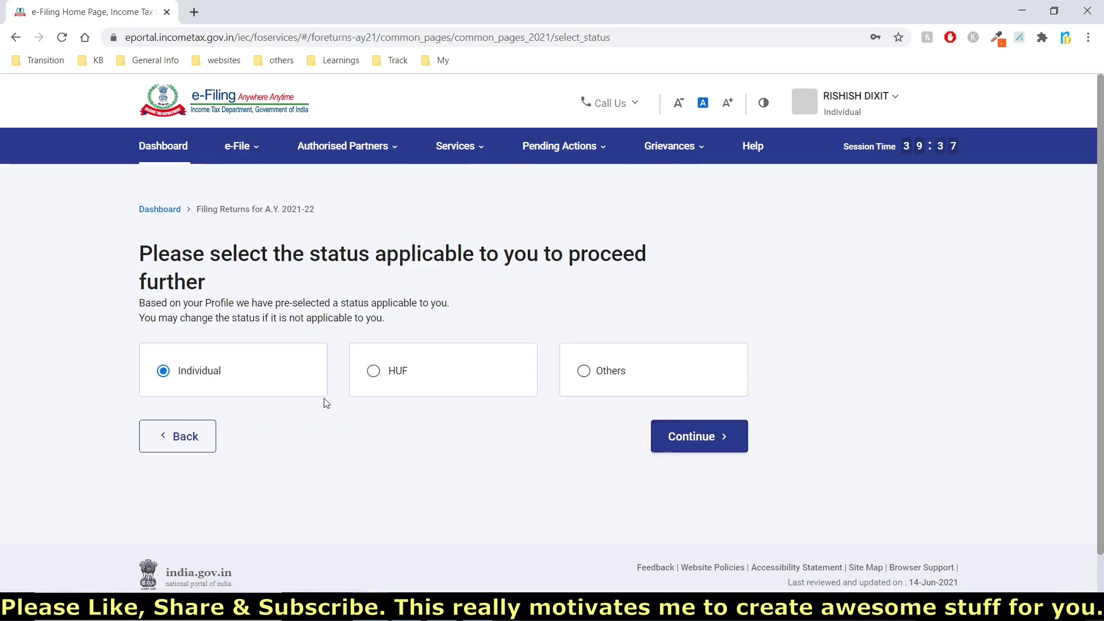
left_click(722, 440)
left_click(237, 145)
mouse_move(372, 186)
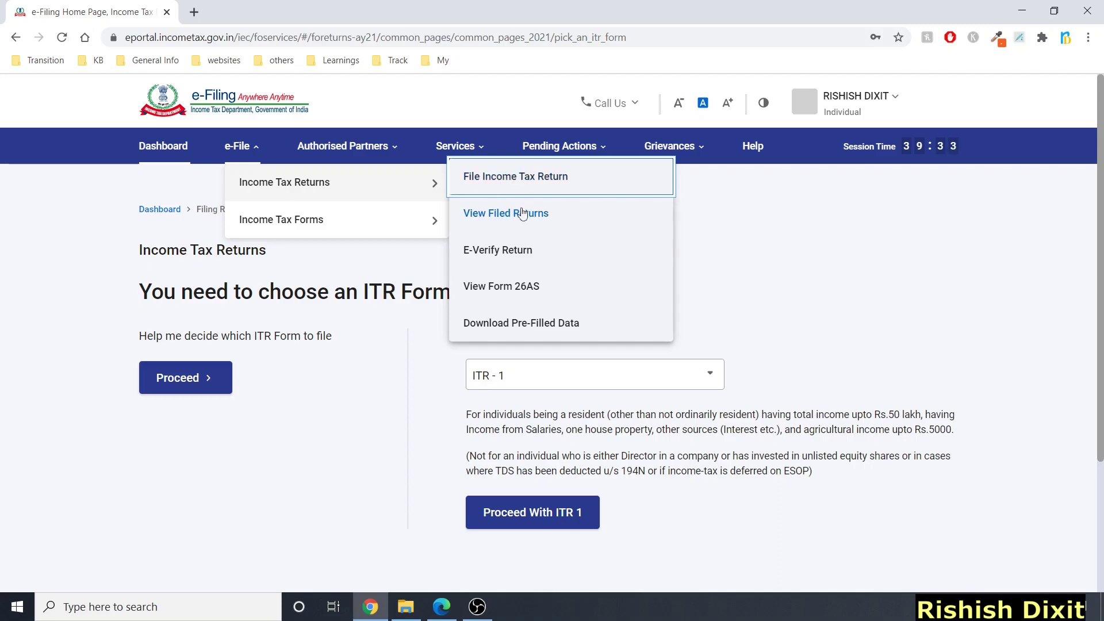
Open File Income Tax Forms and click File Now on Form 10CCB
mouse_move(388, 229)
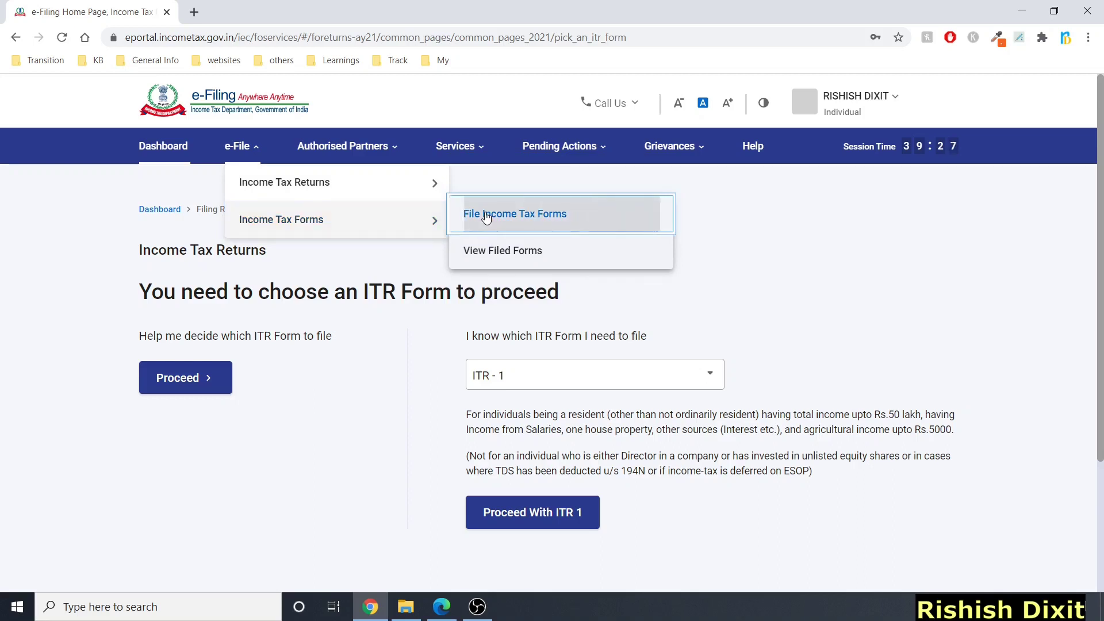
left_click(632, 219)
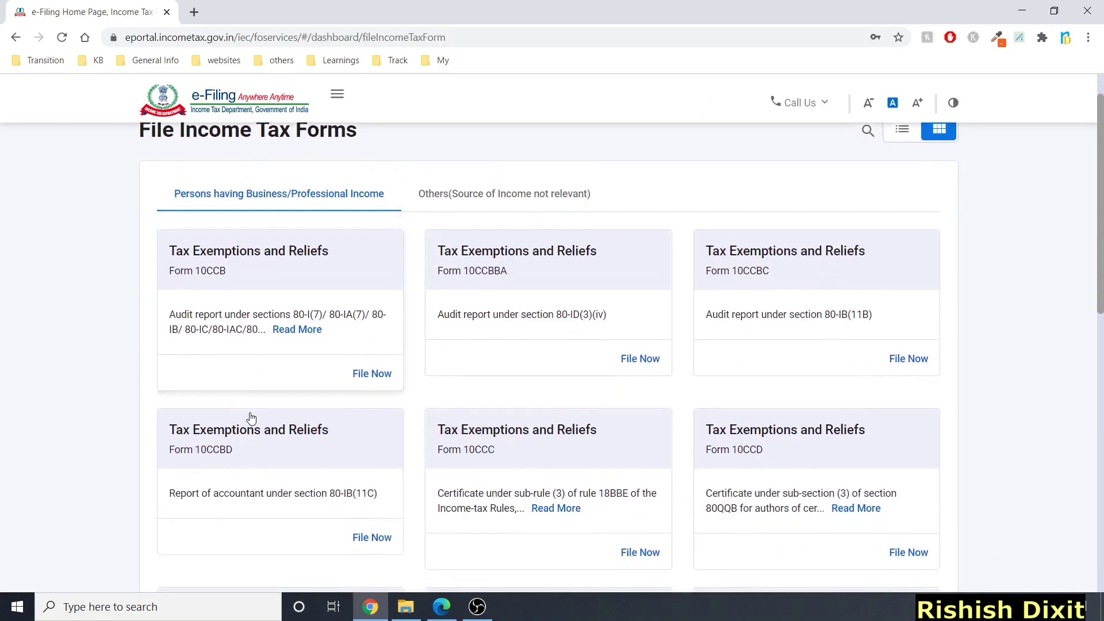
scroll(249, 420, "down", 3)
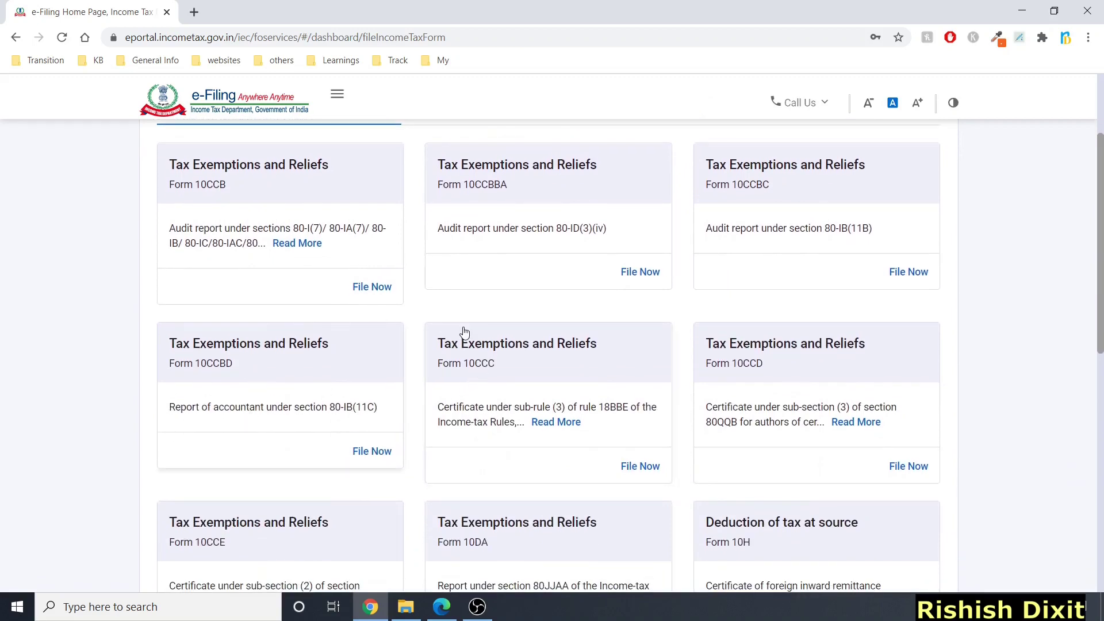
left_click(376, 289)
scroll(340, 382, "down", 7)
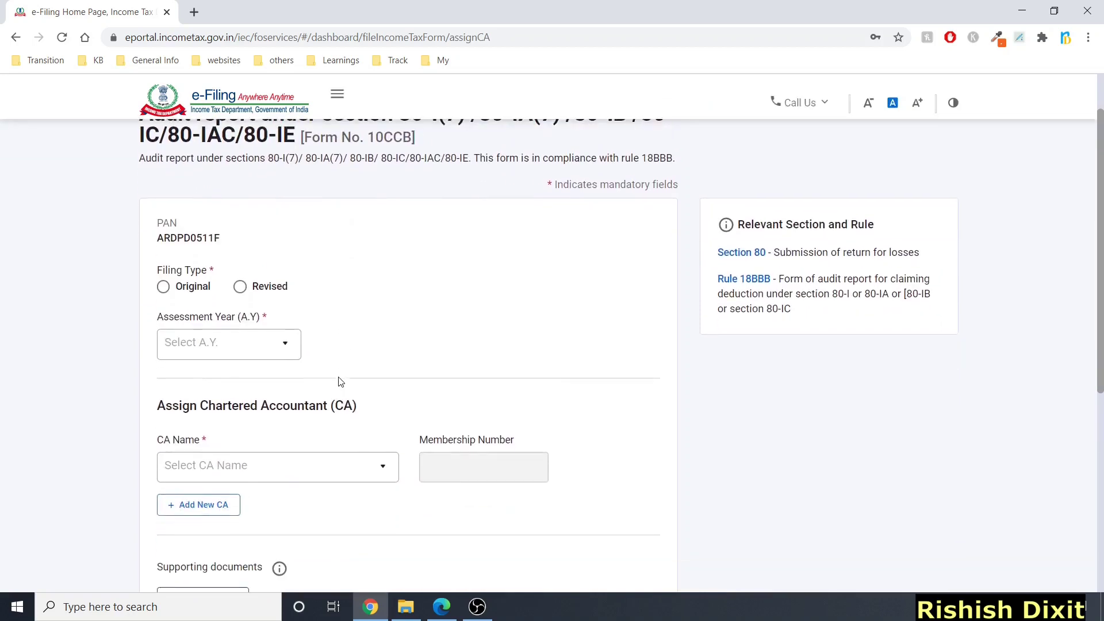
scroll(341, 382, "up", 3)
scroll(472, 220, "up", 5)
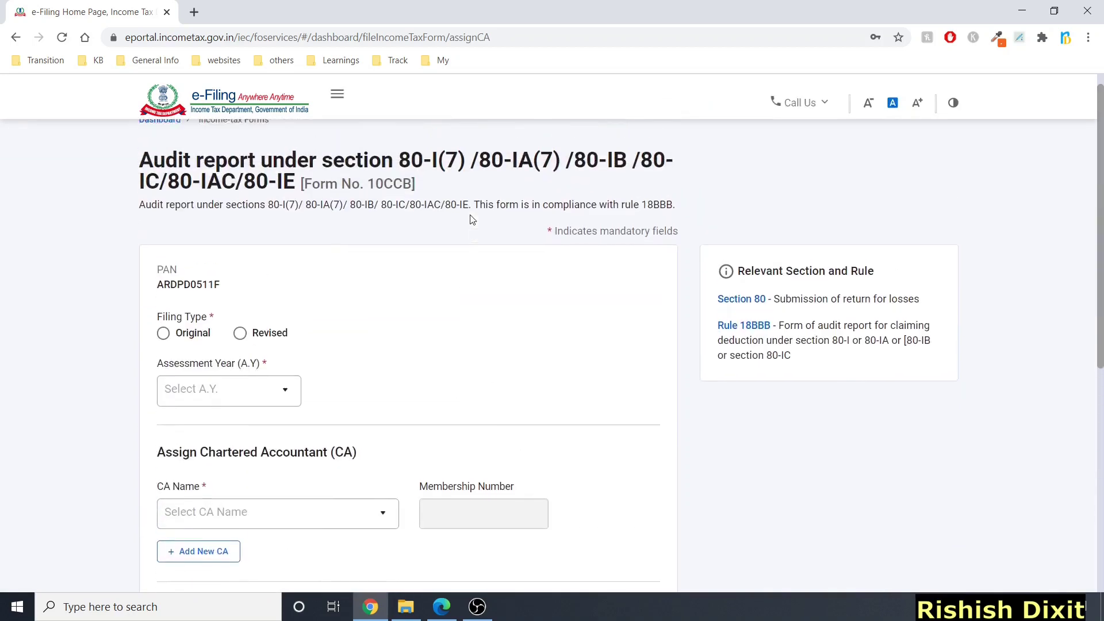
Open View Filed Forms under e-File > Income Tax Forms, showing no form filed
left_click(237, 145)
mouse_move(333, 219)
left_click(486, 253)
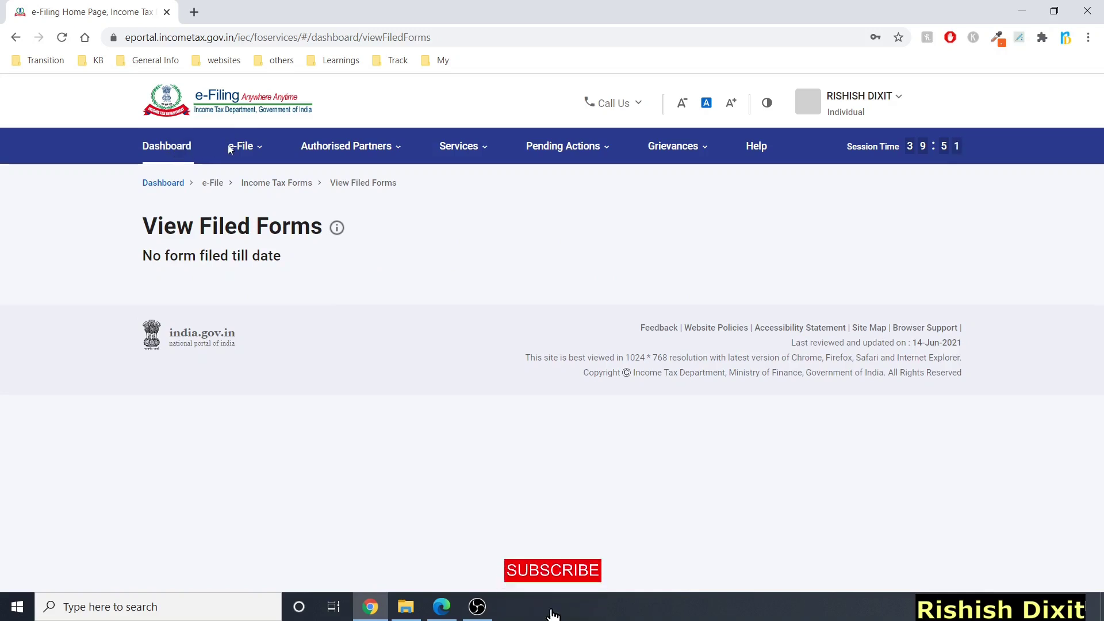
left_click(346, 146)
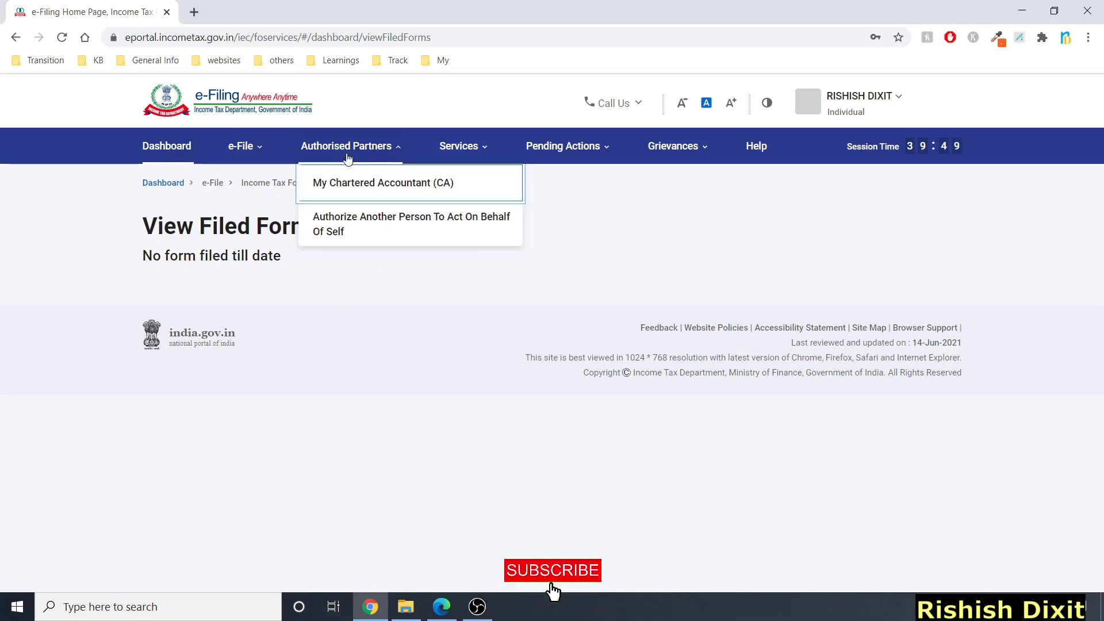
View My Chartered Accountants, start adding a CA, then open Authorize Another Person To Act On Behalf Of Self
left_click(380, 184)
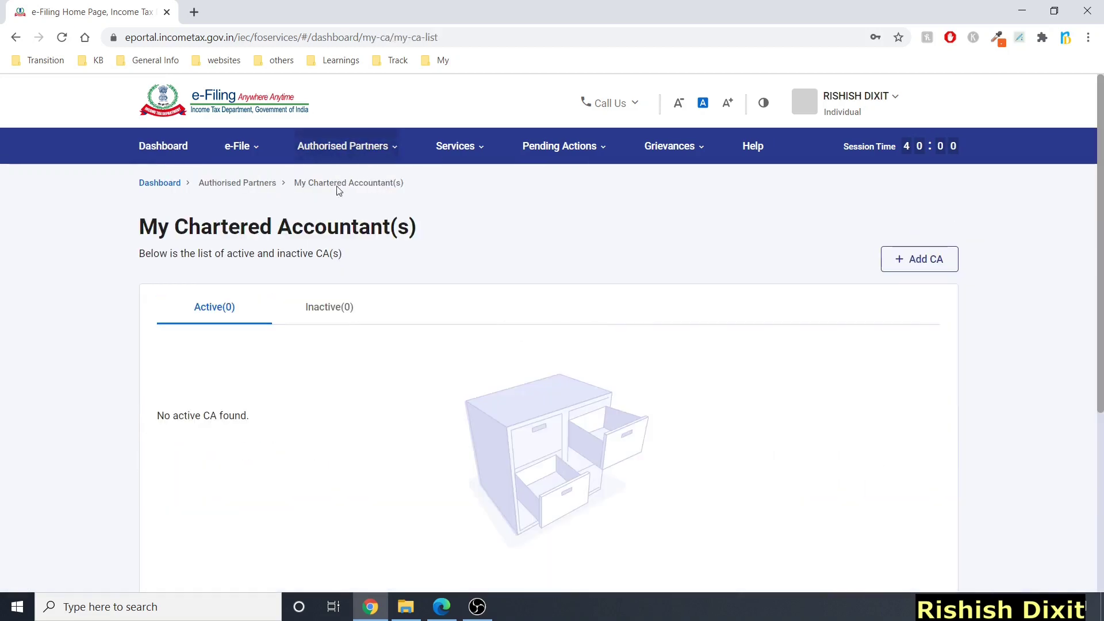
left_click(908, 272)
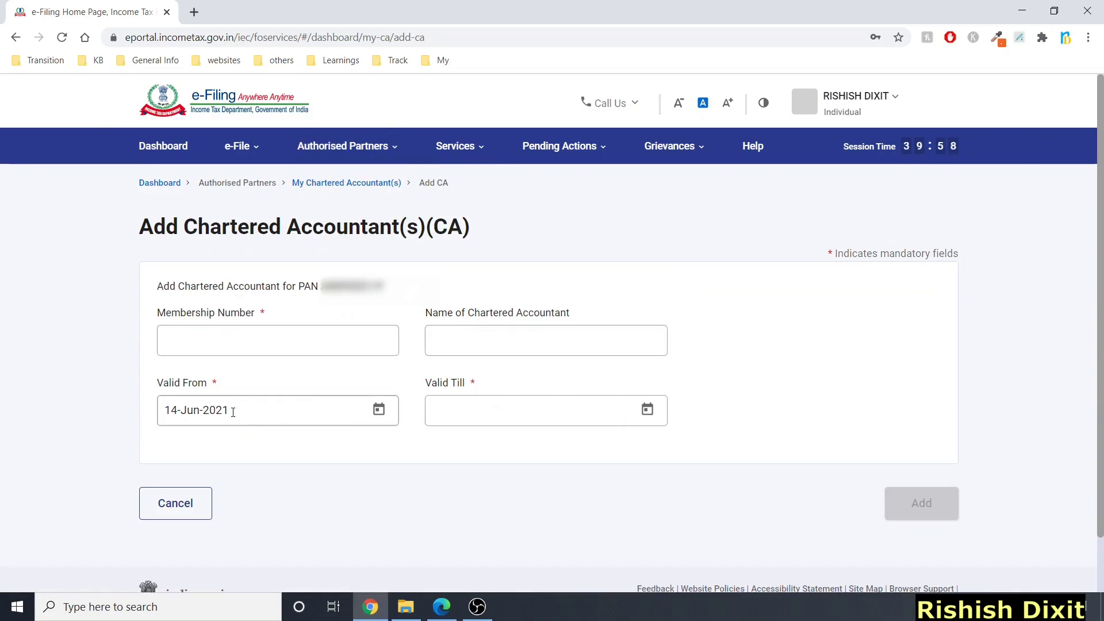
mouse_move(343, 146)
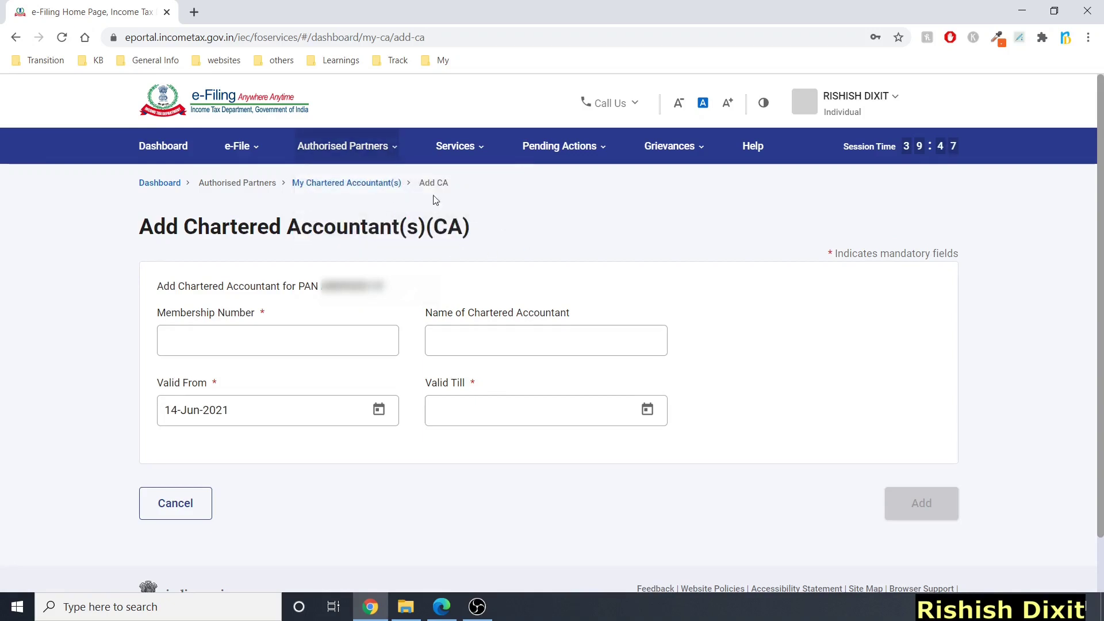
left_click(368, 226)
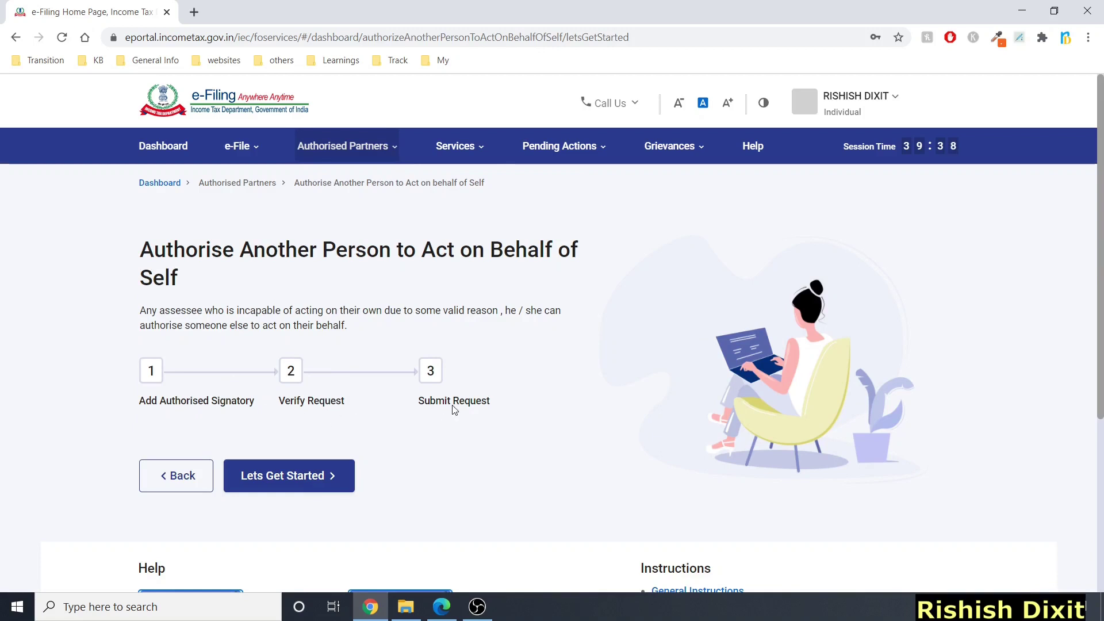
Open Services > Refund Reissue, which shows no refund reissue requests raised
left_click(386, 161)
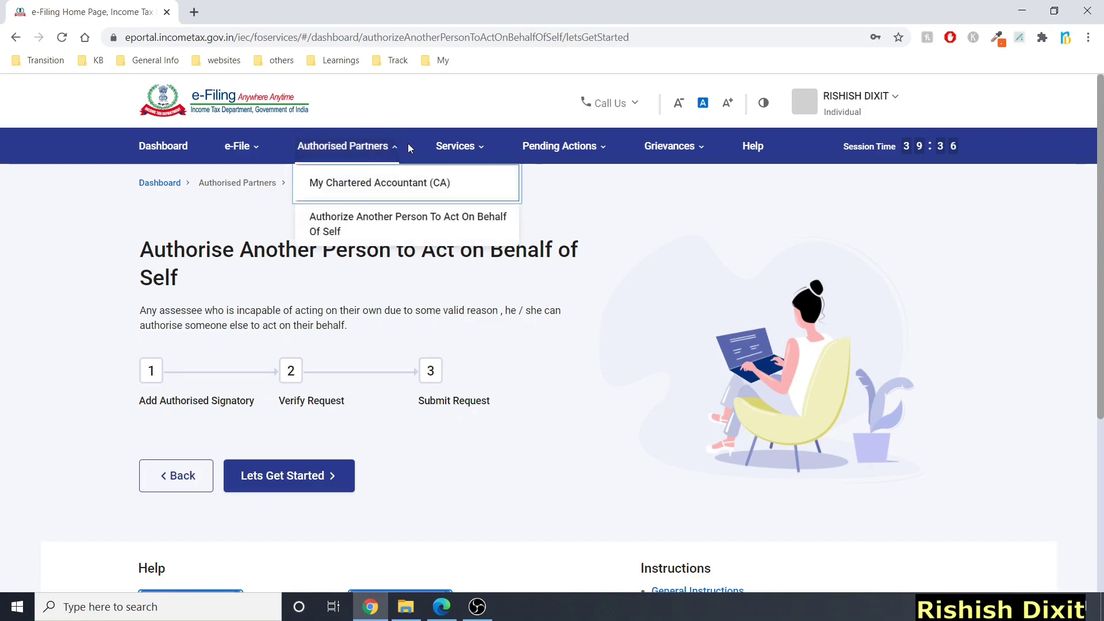
left_click(475, 151)
left_click(458, 182)
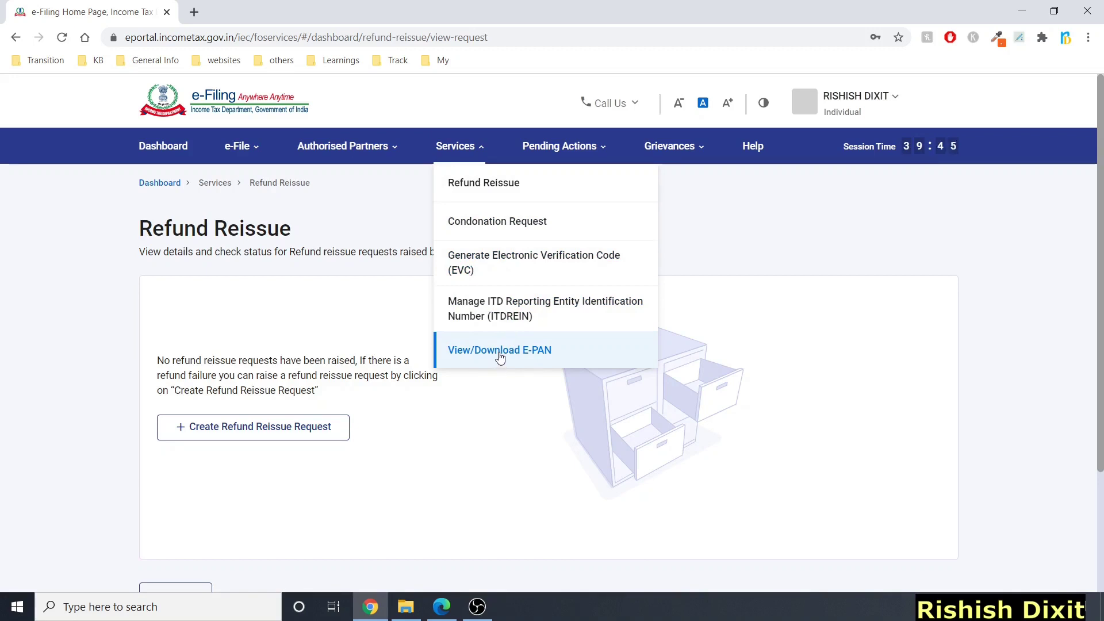
Check the Pending Actions Worklist, including its empty For your Information tab
mouse_move(563, 148)
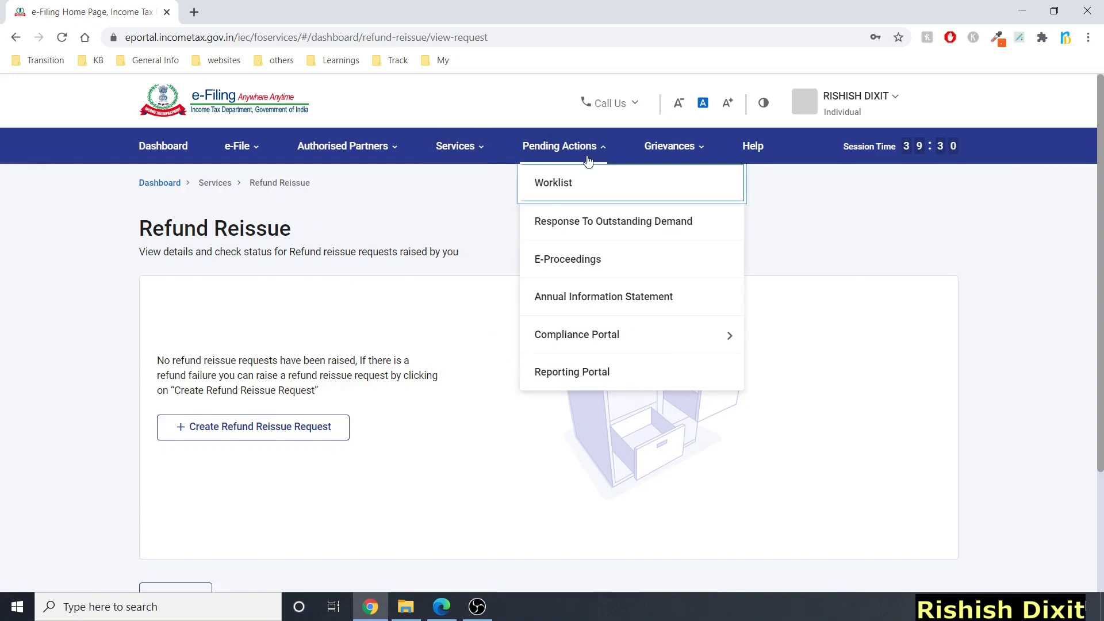
left_click(557, 187)
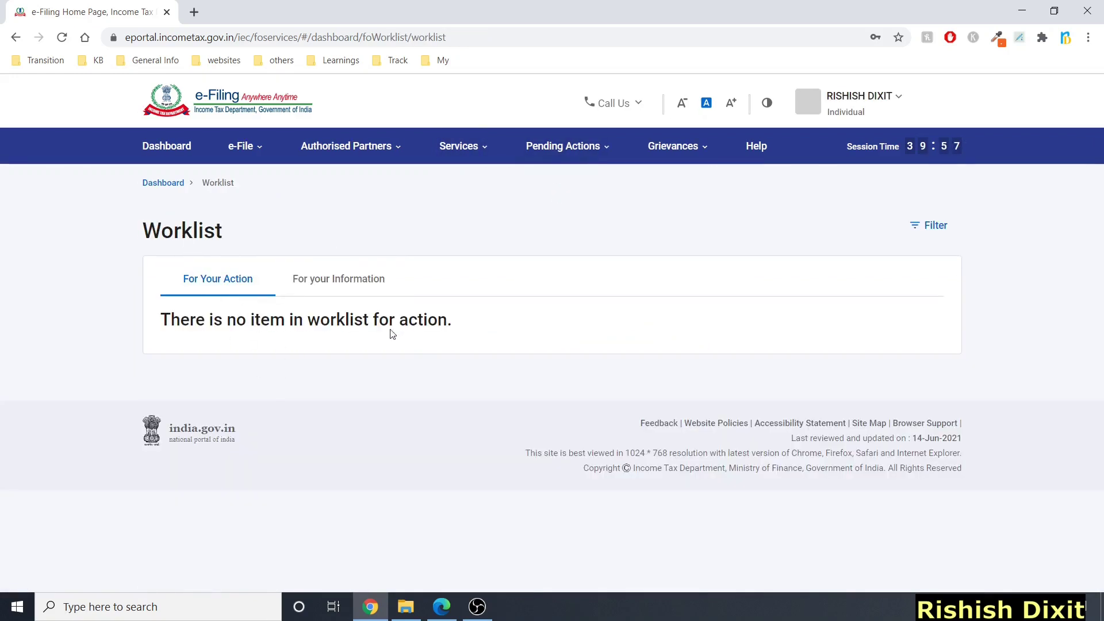
left_click(342, 281)
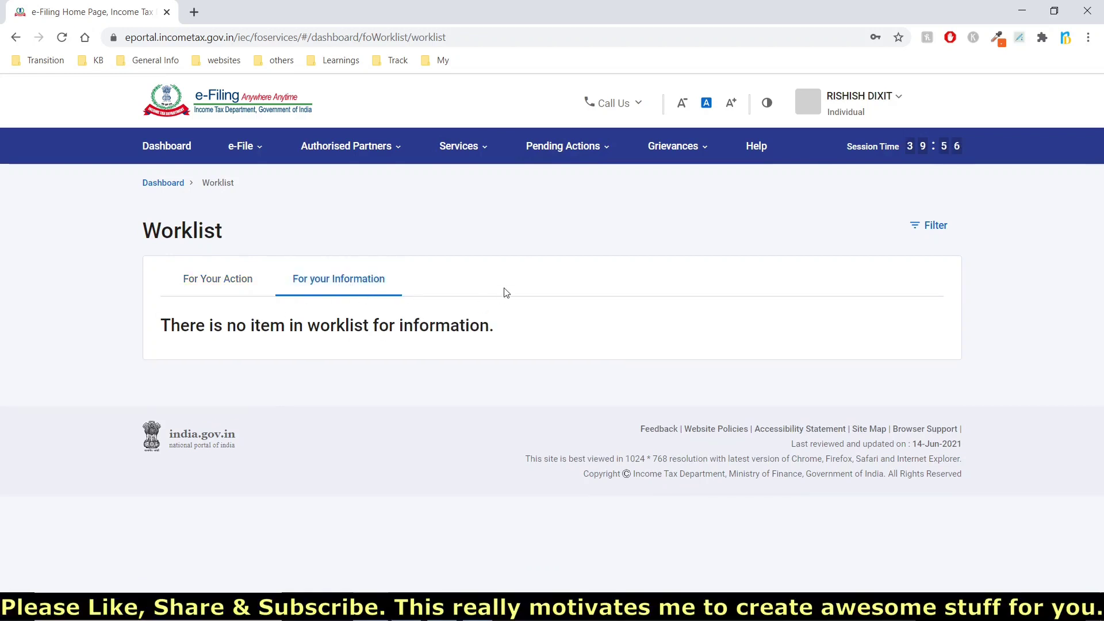
Visit Response to Outstanding Demand, then E-Proceedings, reaching the Coming Soon page
left_click(559, 151)
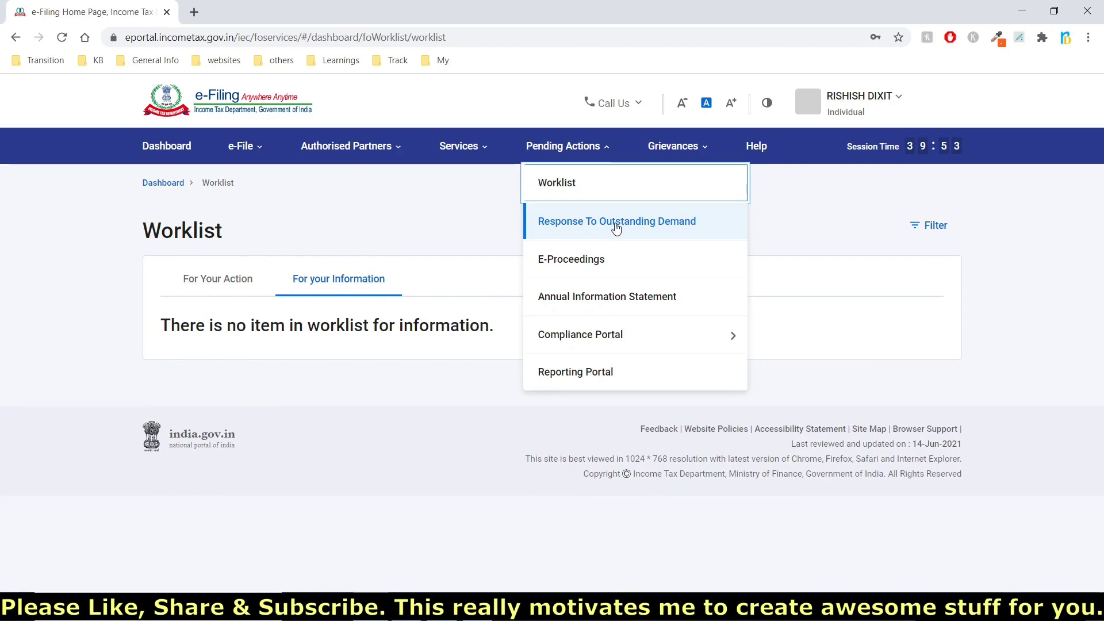
left_click(617, 229)
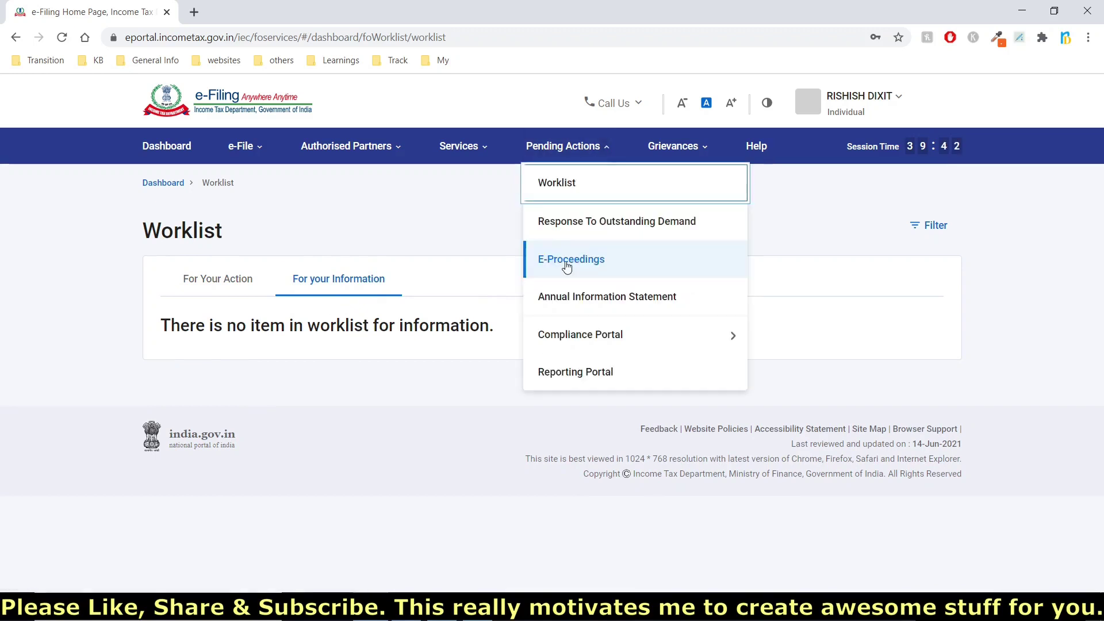
left_click(567, 262)
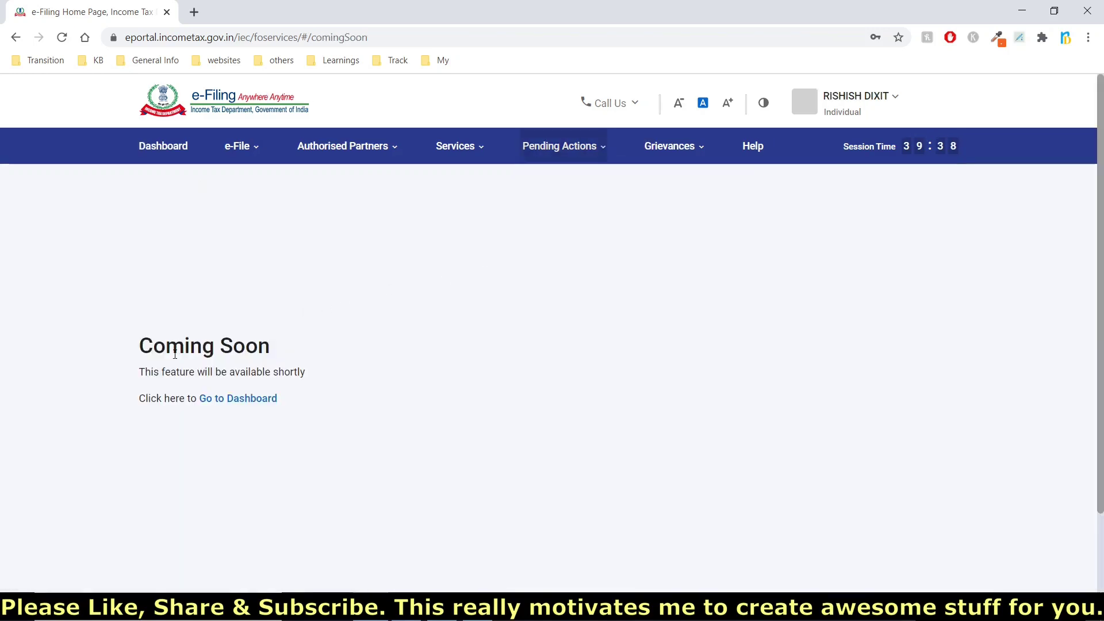
left_click(555, 148)
mouse_move(621, 335)
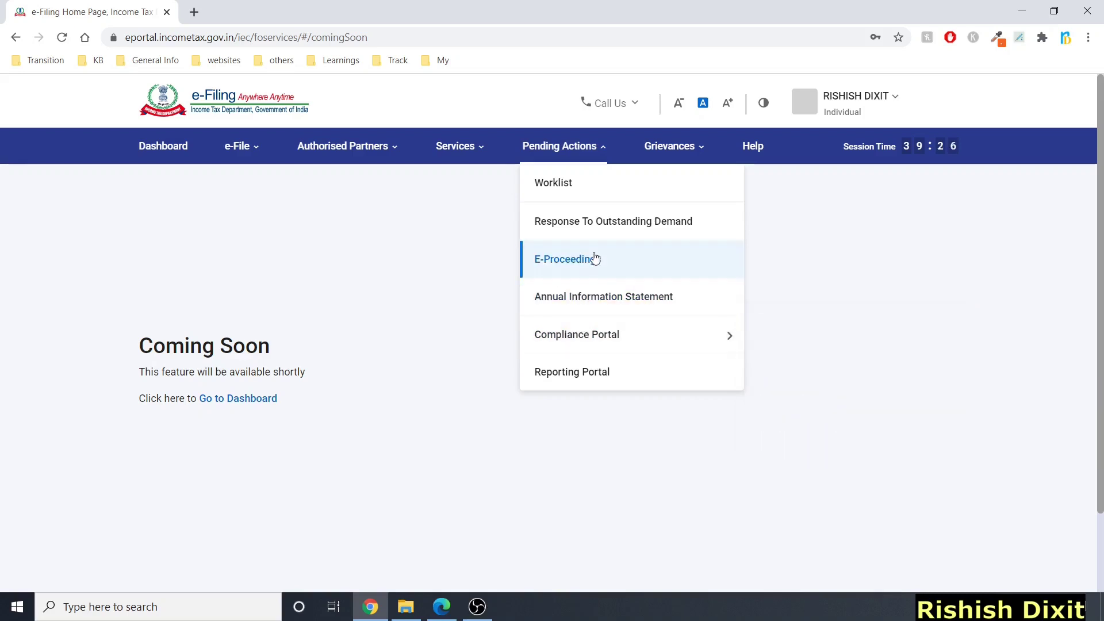
mouse_move(656, 343)
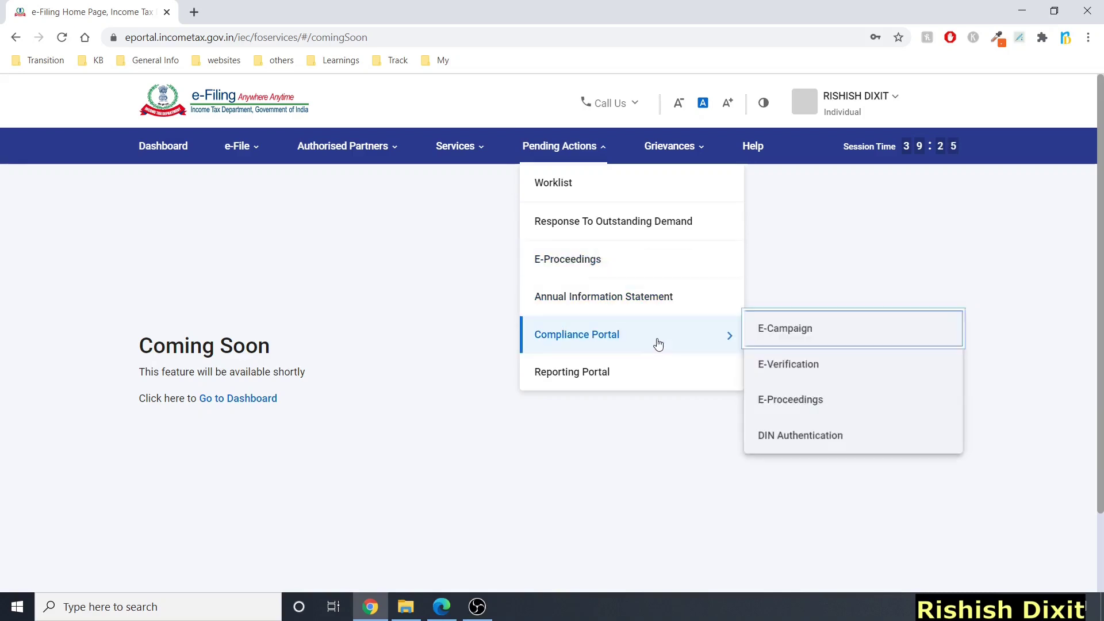
Open Compliance Portal > E-Proceedings, click Proceed, then close the compliance portal tab from e-Filing
left_click(781, 407)
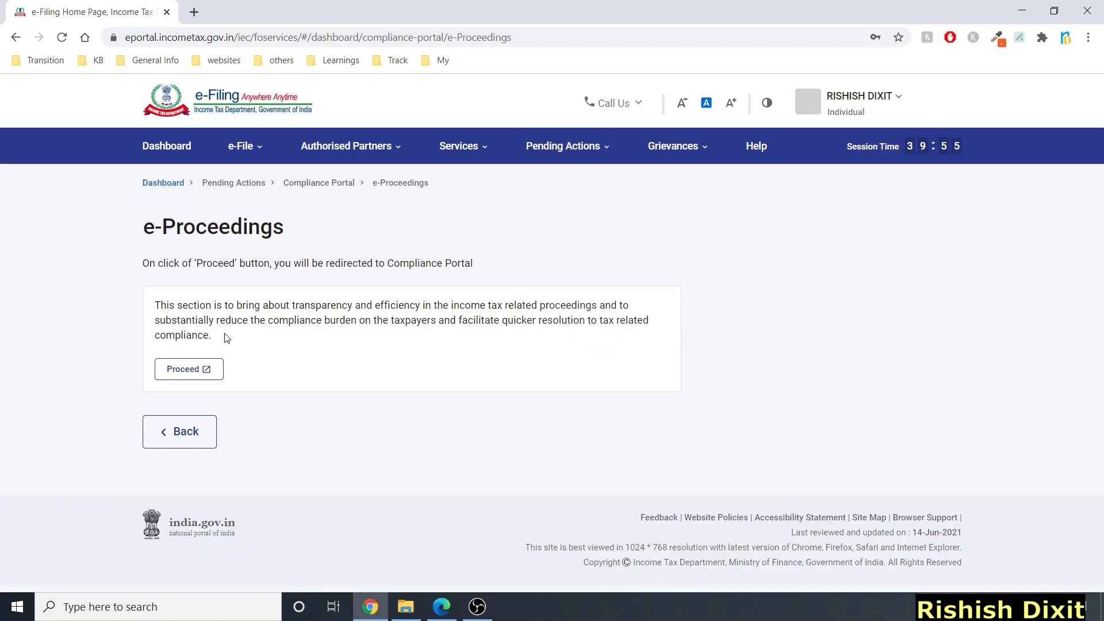
left_click(204, 369)
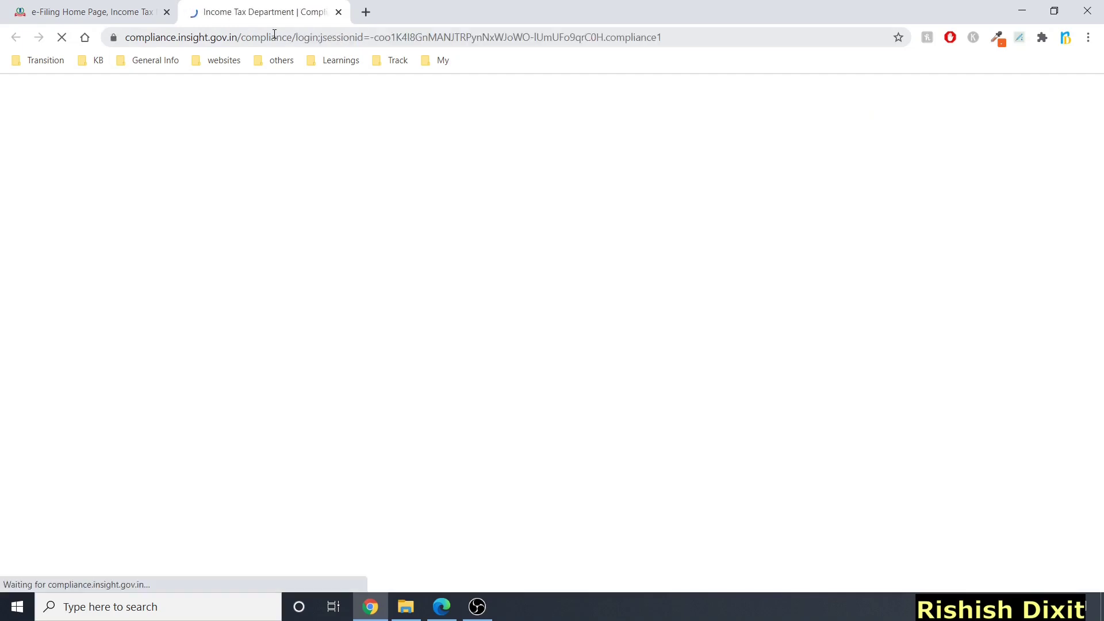
left_click(97, 4)
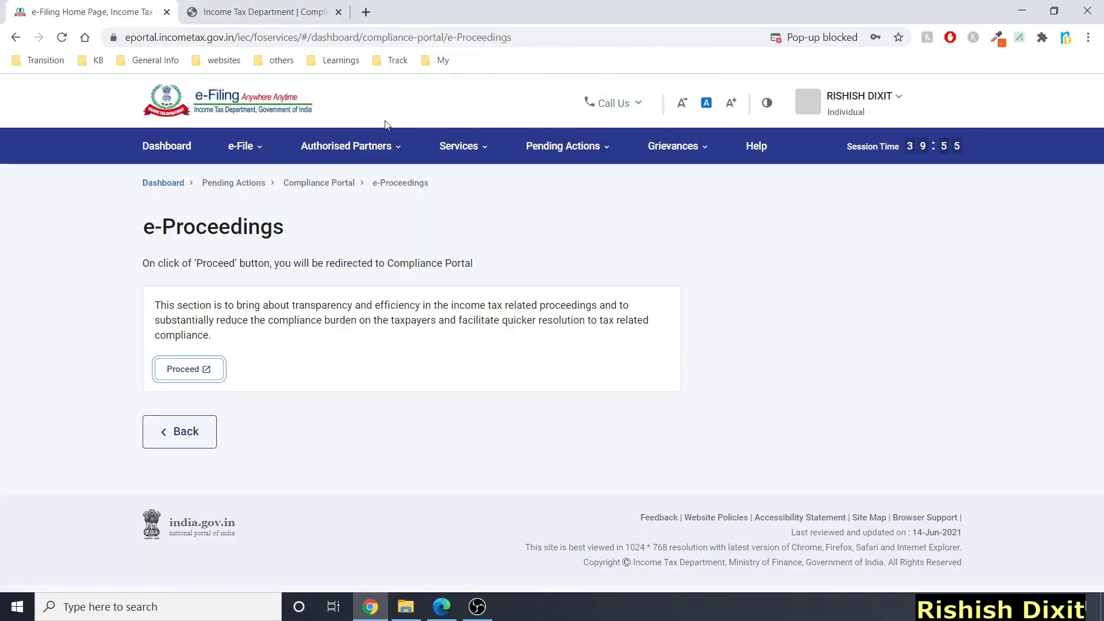
left_click(676, 148)
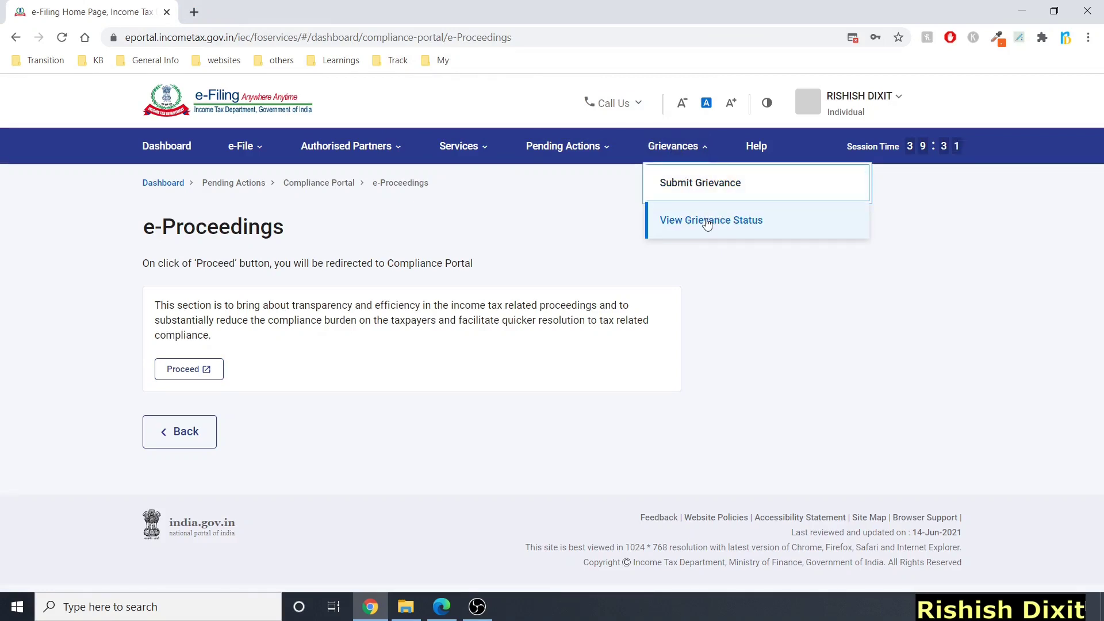
Open Grievances > Submit Grievance, skim the page, then open Help in a new tab
left_click(708, 223)
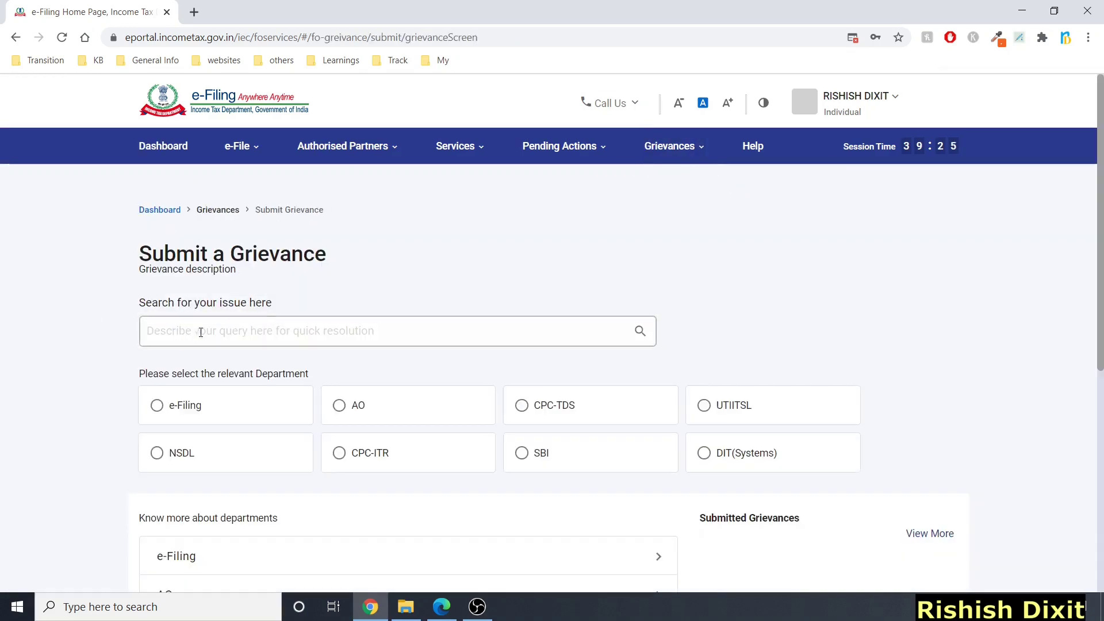
scroll(261, 333, "down", 1)
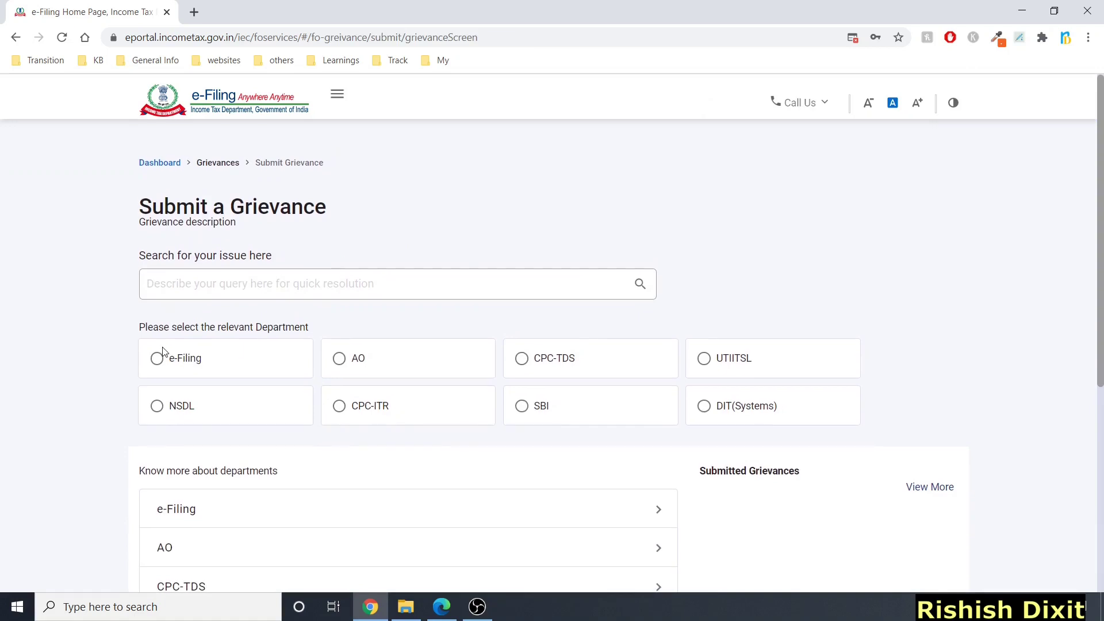
scroll(282, 346, "up", 1)
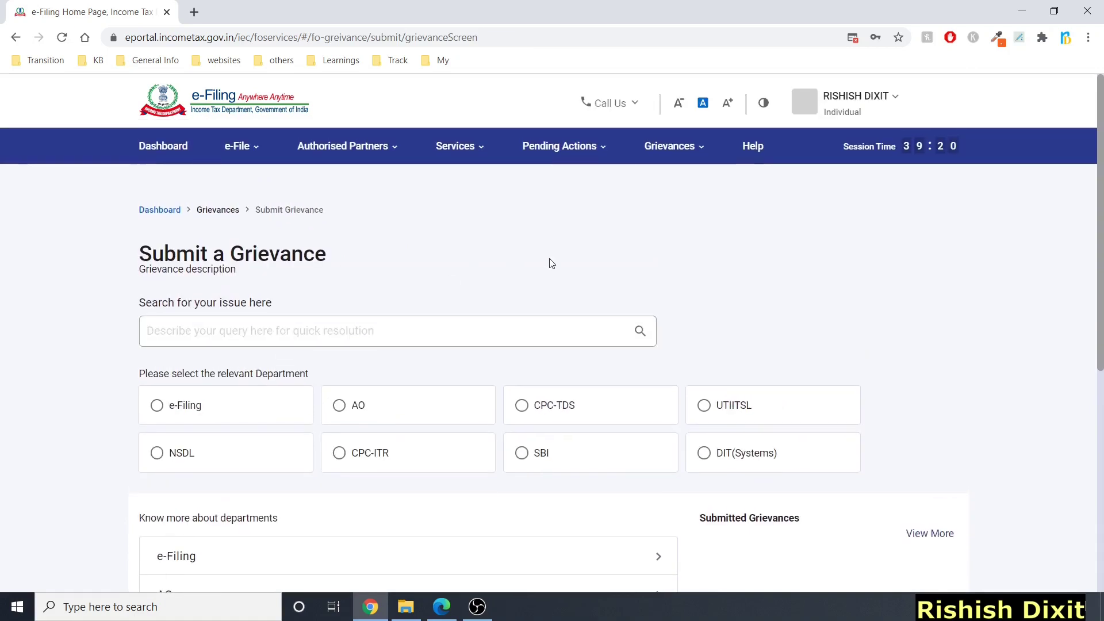
left_click(752, 147)
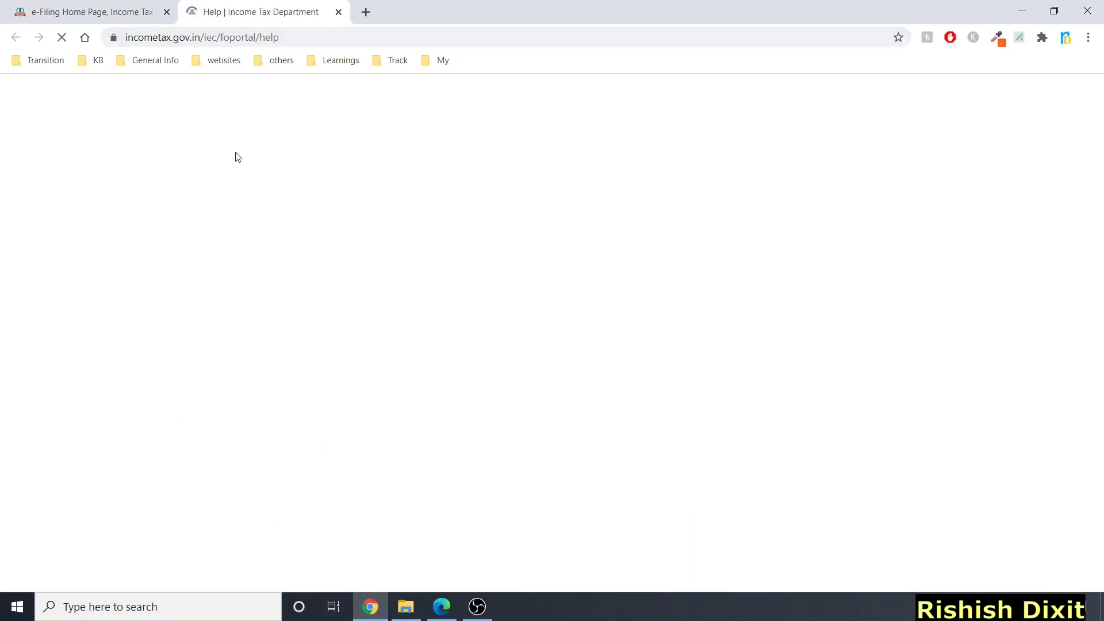
Skim Help's Popular Topics and How-to Videos, then return to the Submit a Grievance tab
scroll(322, 357, "down", 1)
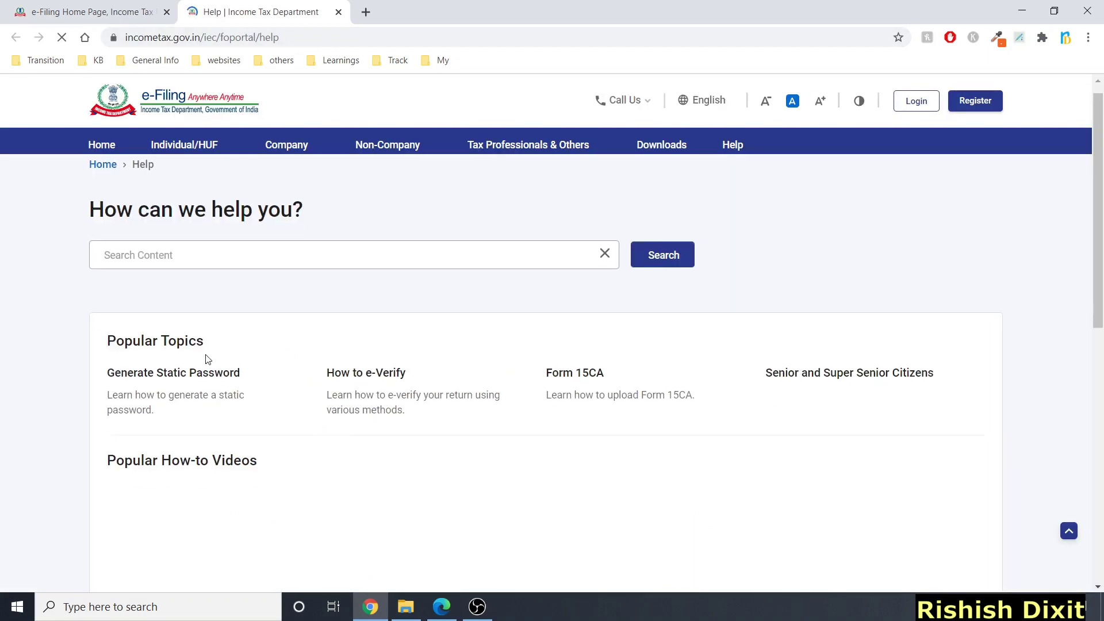
scroll(195, 432, "down", 4)
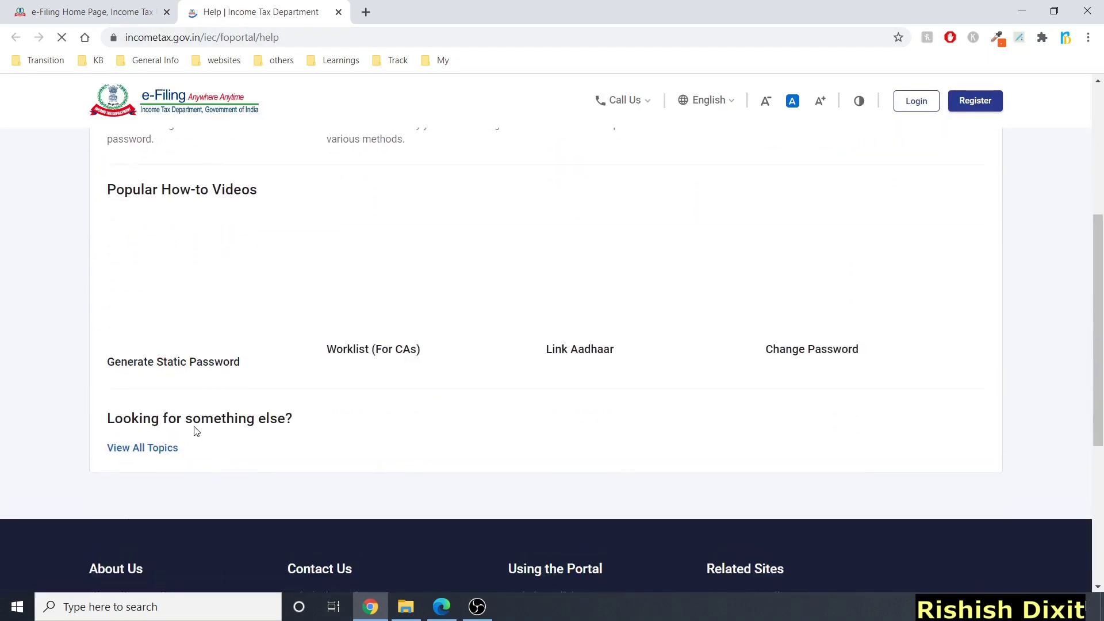
scroll(161, 345, "up", 5)
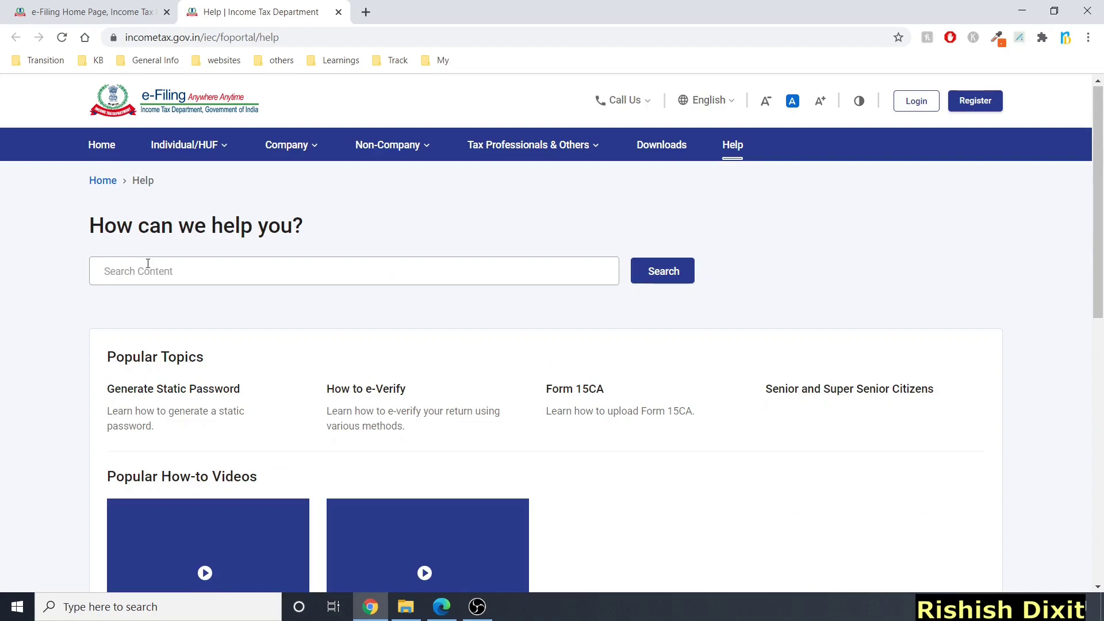
left_click(129, 12)
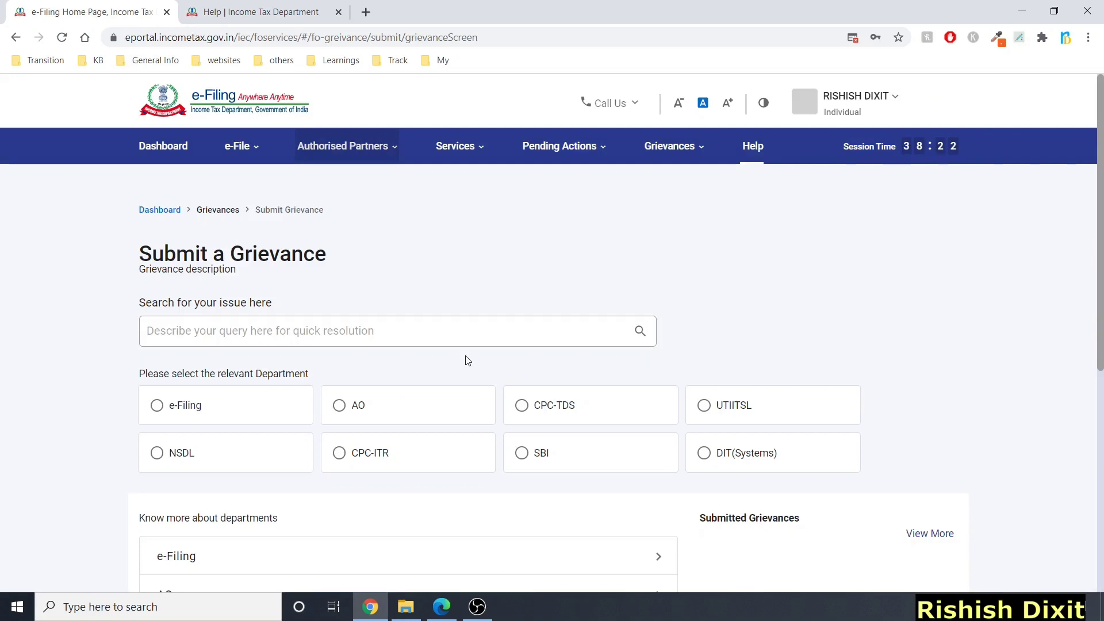
left_click(248, 150)
mouse_move(351, 190)
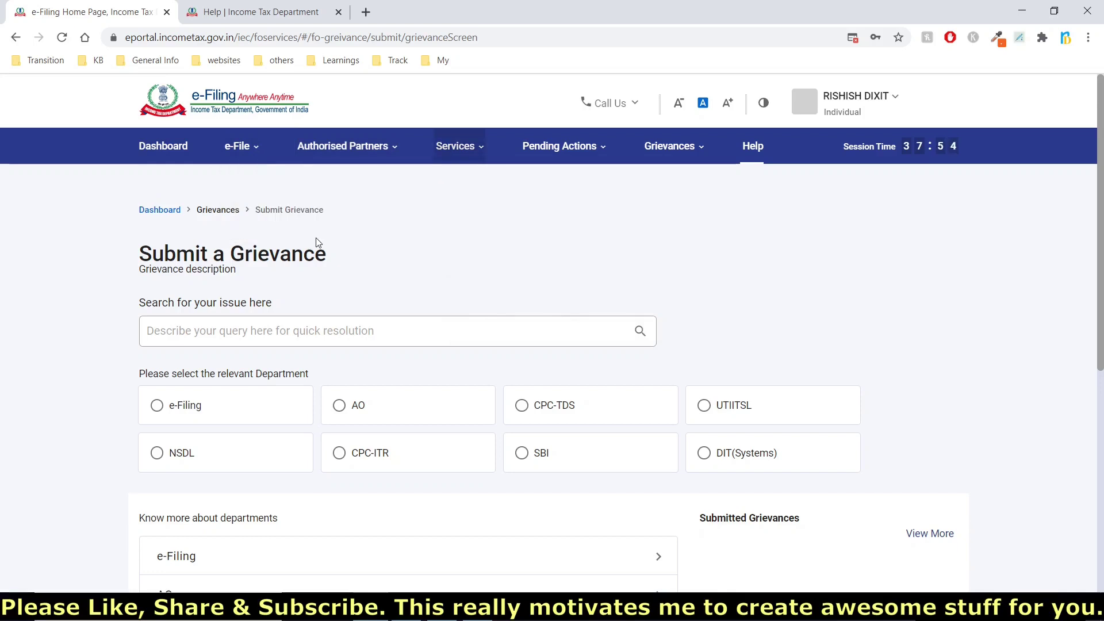